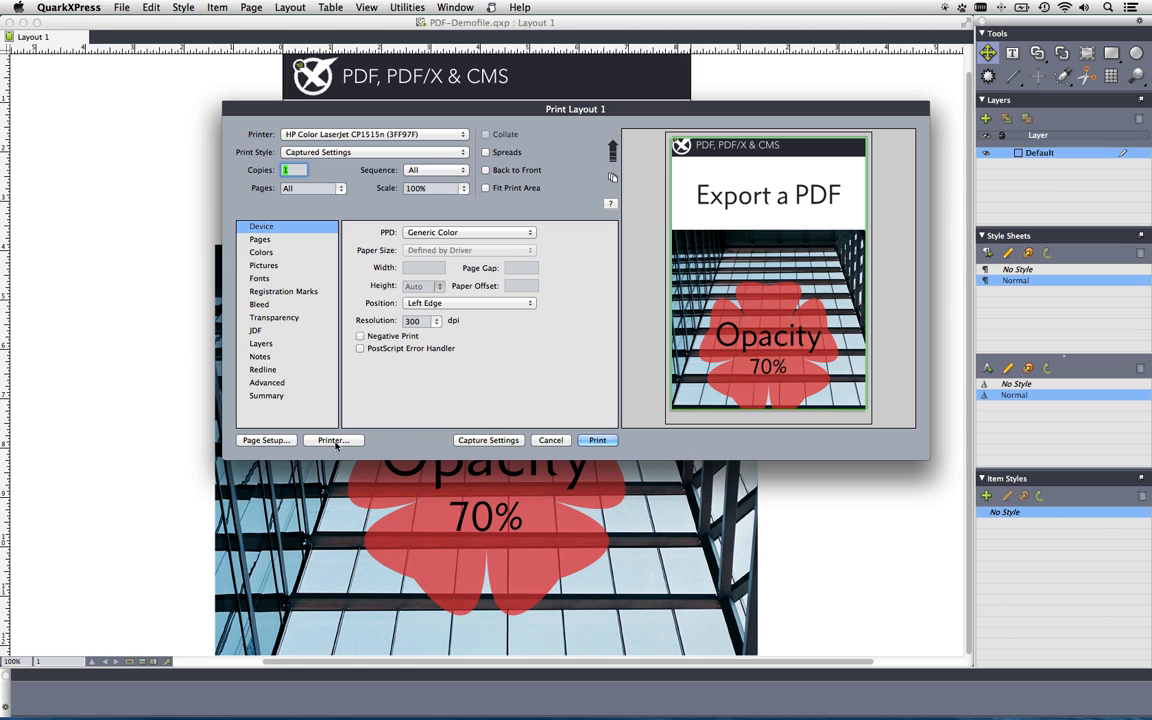
Step: Examine the PDF output choices in the system printer dialog, then return to the layout's print settings
{"action": "left_click", "coordinate": [334, 441]}
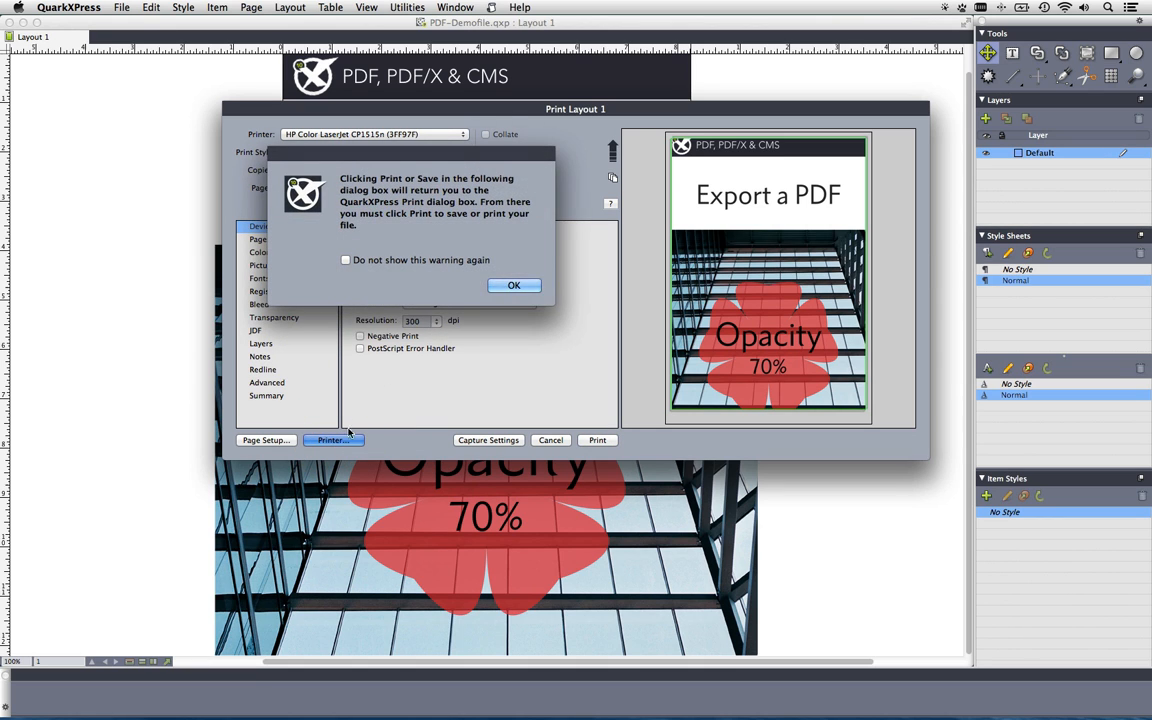
{"action": "left_click", "coordinate": [508, 287]}
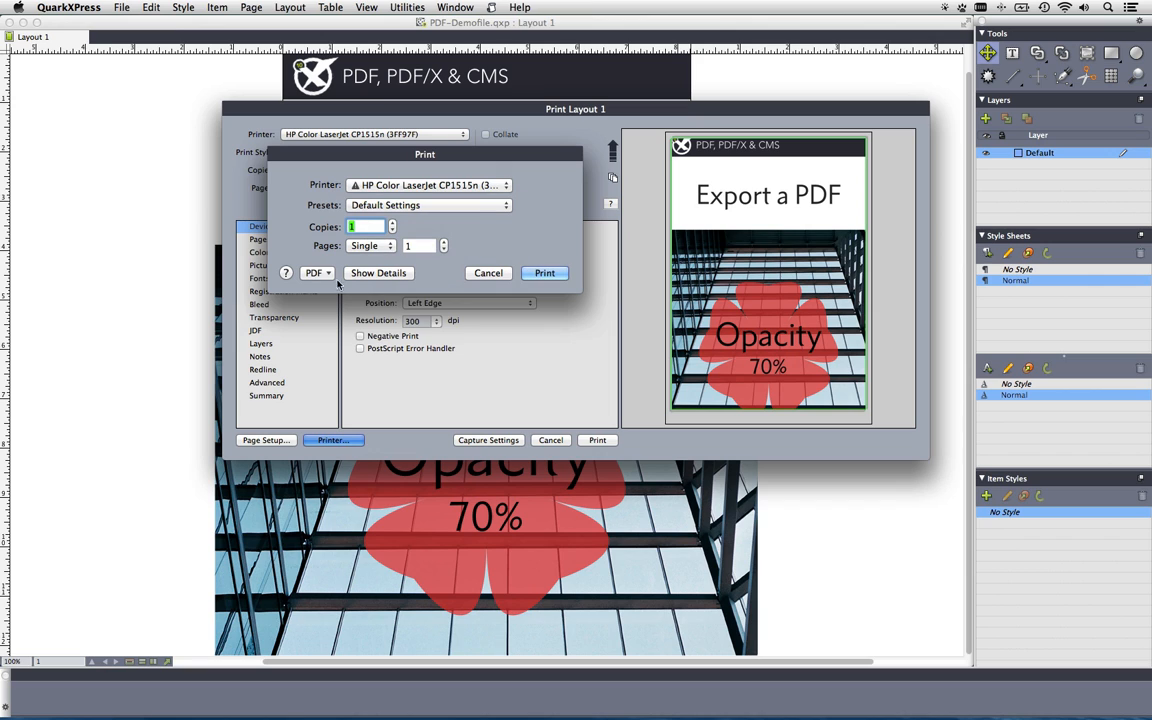
{"action": "left_click", "coordinate": [318, 273]}
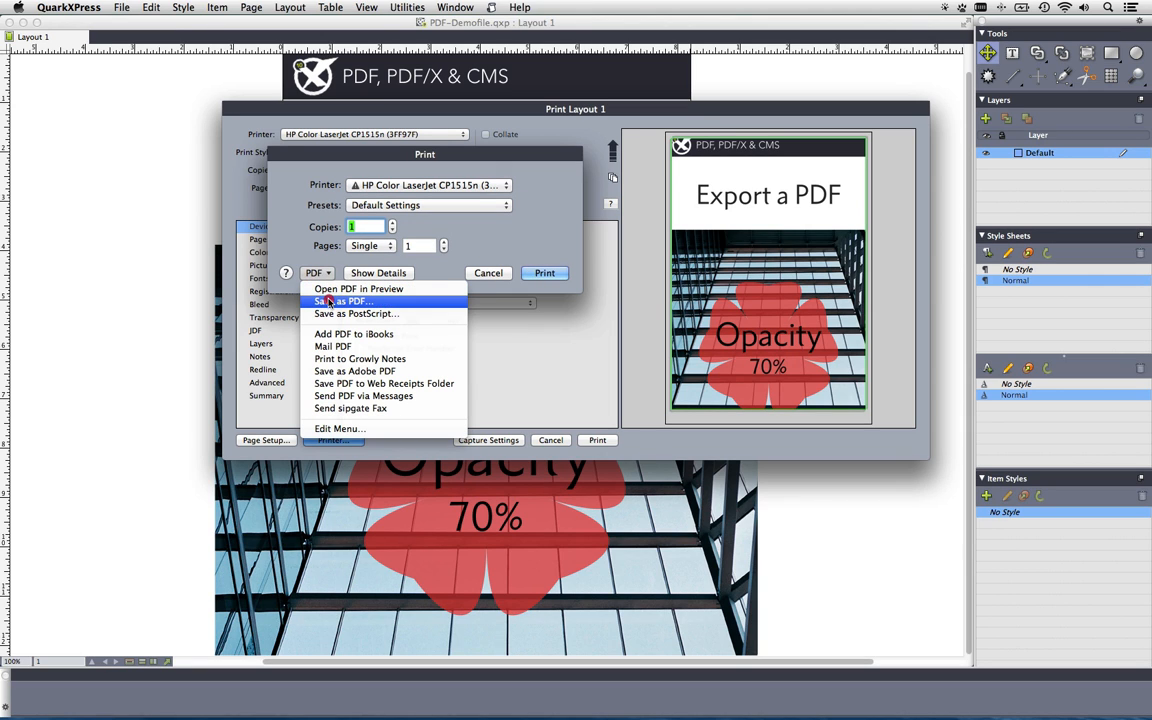
{"action": "left_click", "coordinate": [310, 253]}
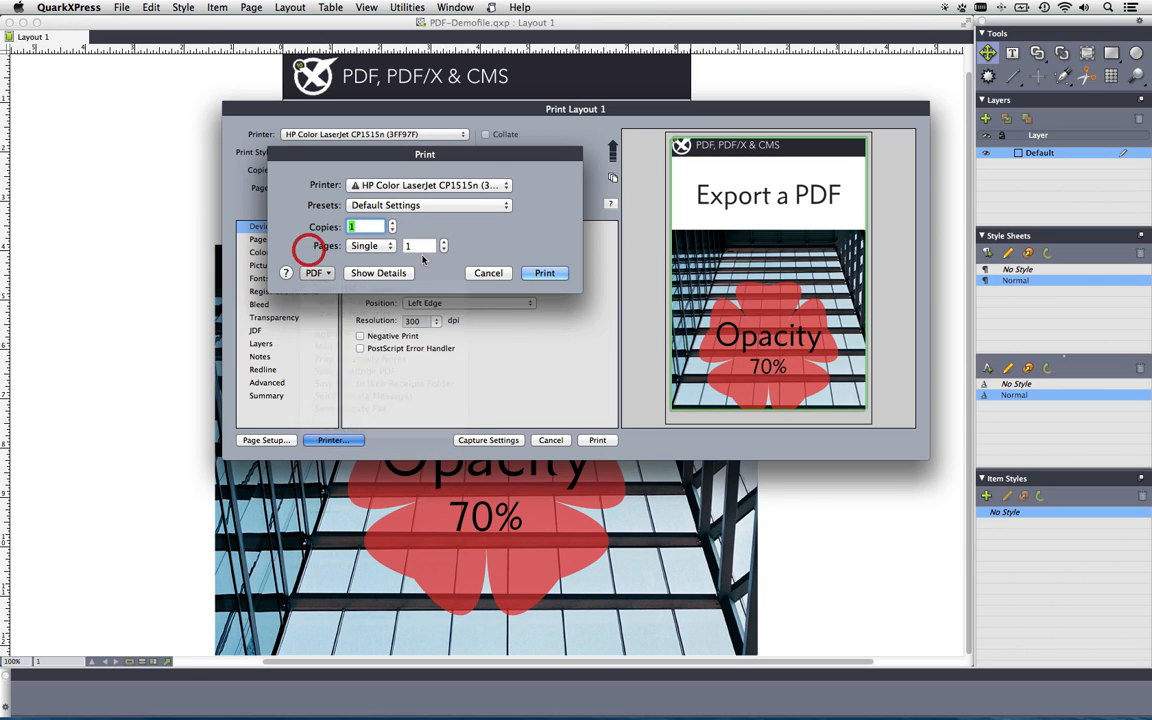
{"action": "left_click", "coordinate": [488, 273]}
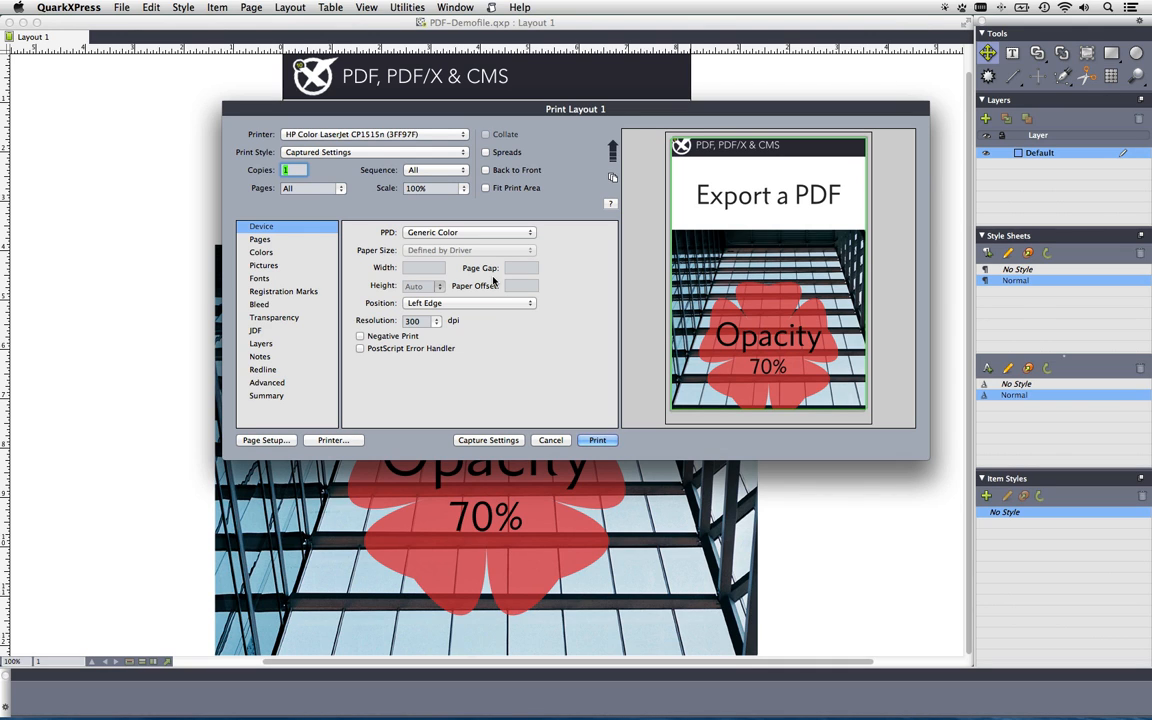
Step: Review the PPDs available for the print device and leave the print settings without printing
{"action": "left_click", "coordinate": [506, 232]}
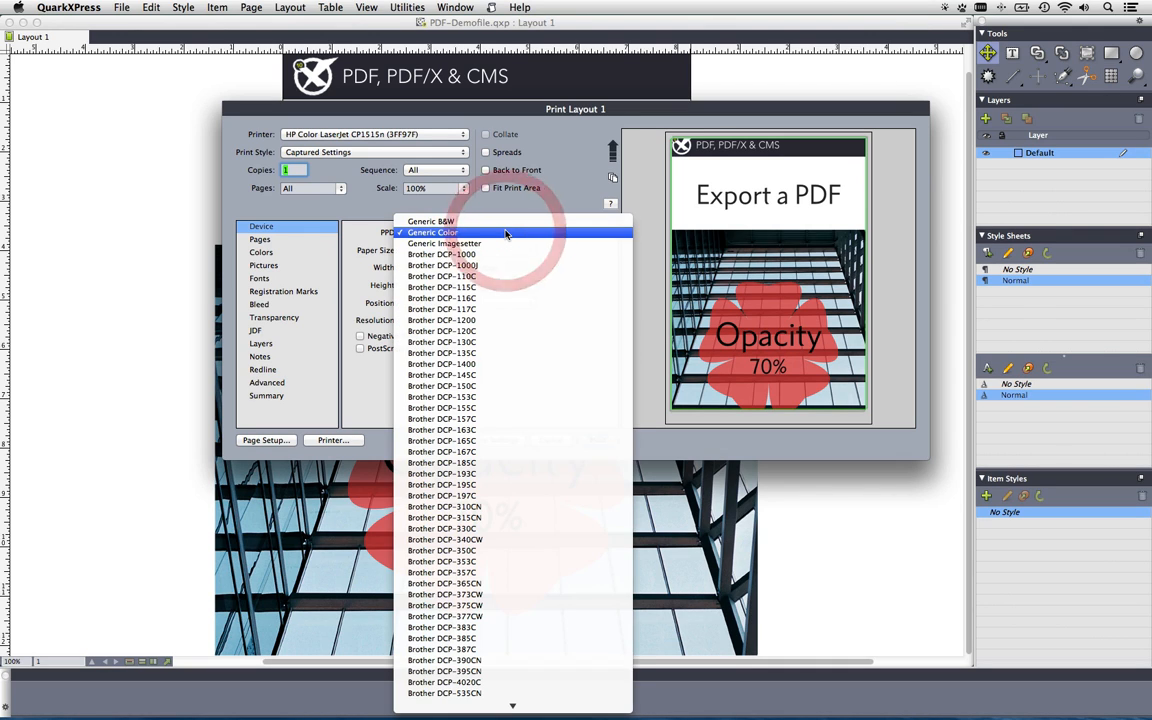
{"action": "left_click", "coordinate": [515, 207]}
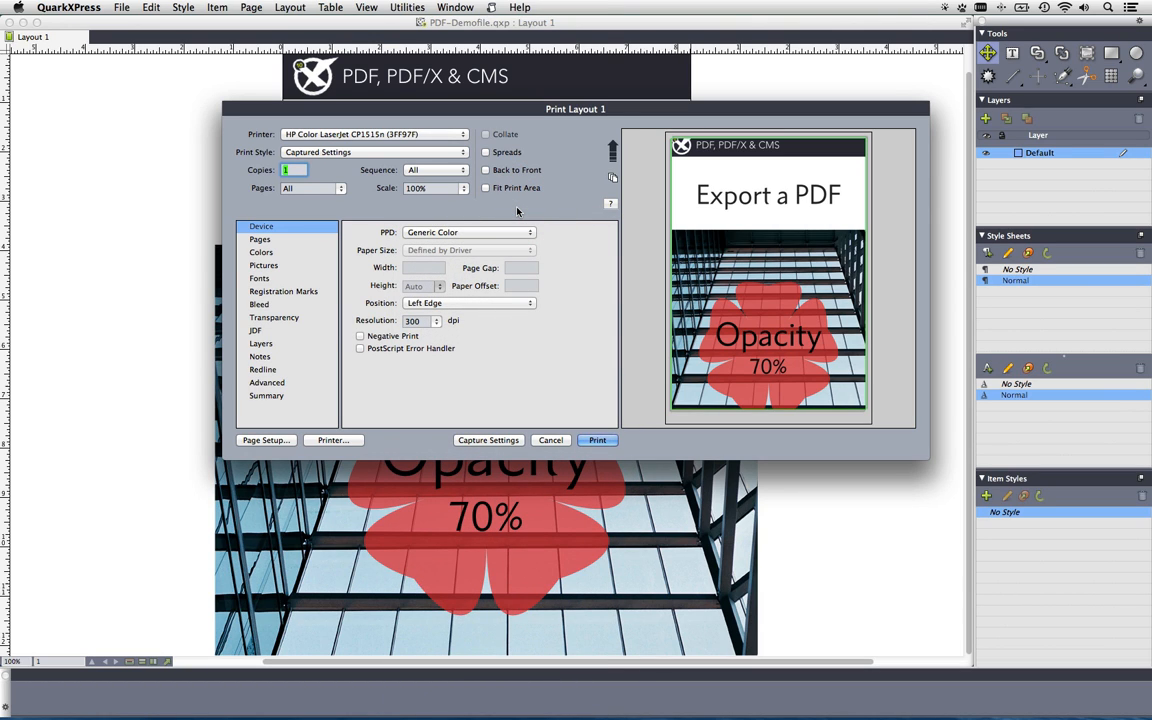
{"action": "left_click", "coordinate": [552, 440]}
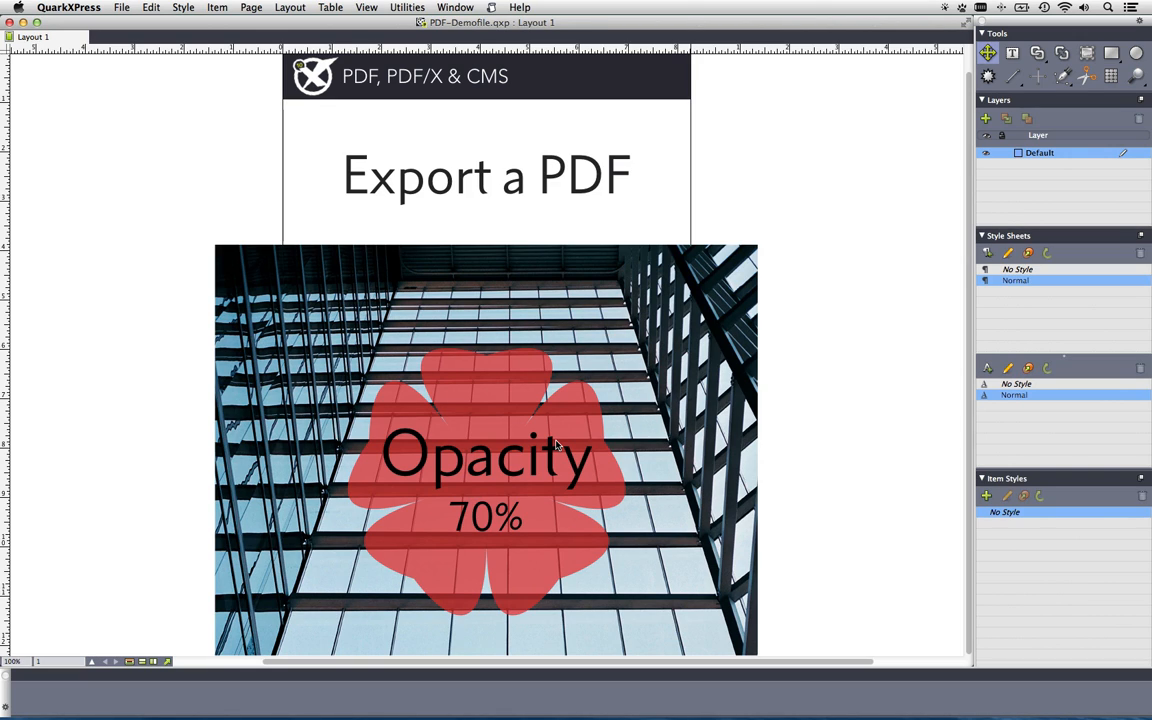
Step: Set the PDF workflow preference to Create PostScript File for Later Distilling
{"action": "left_click", "coordinate": [68, 9]}
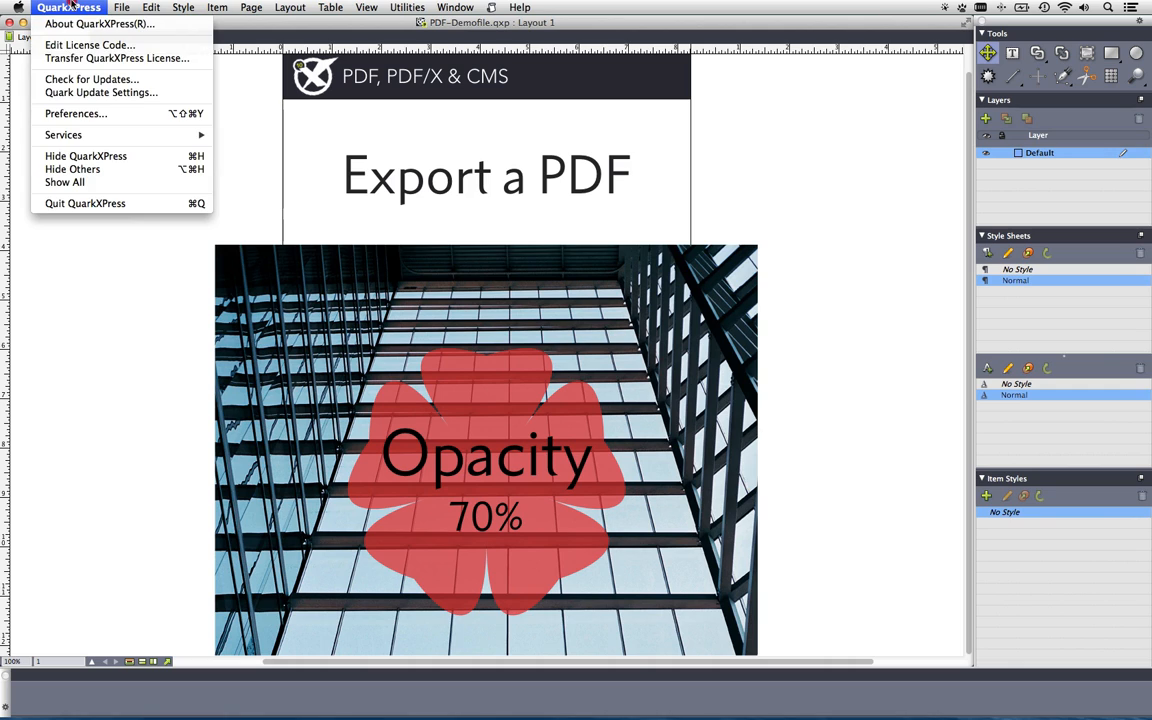
{"action": "left_click", "coordinate": [76, 112]}
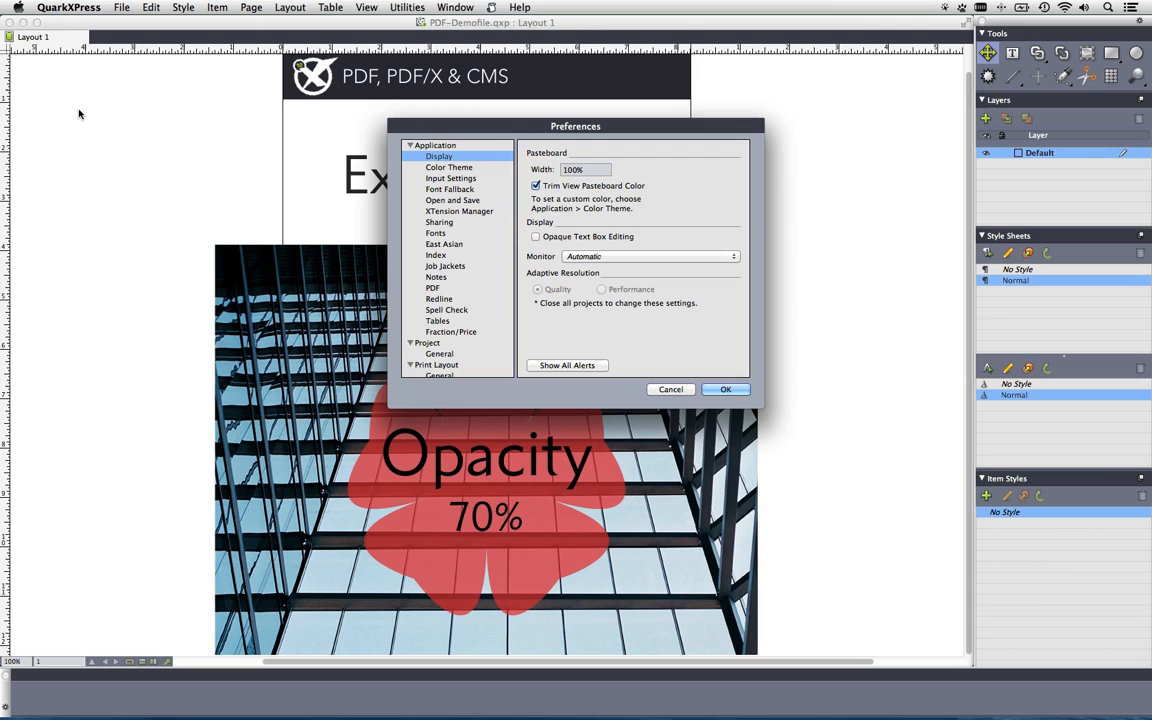
{"action": "left_click", "coordinate": [432, 288]}
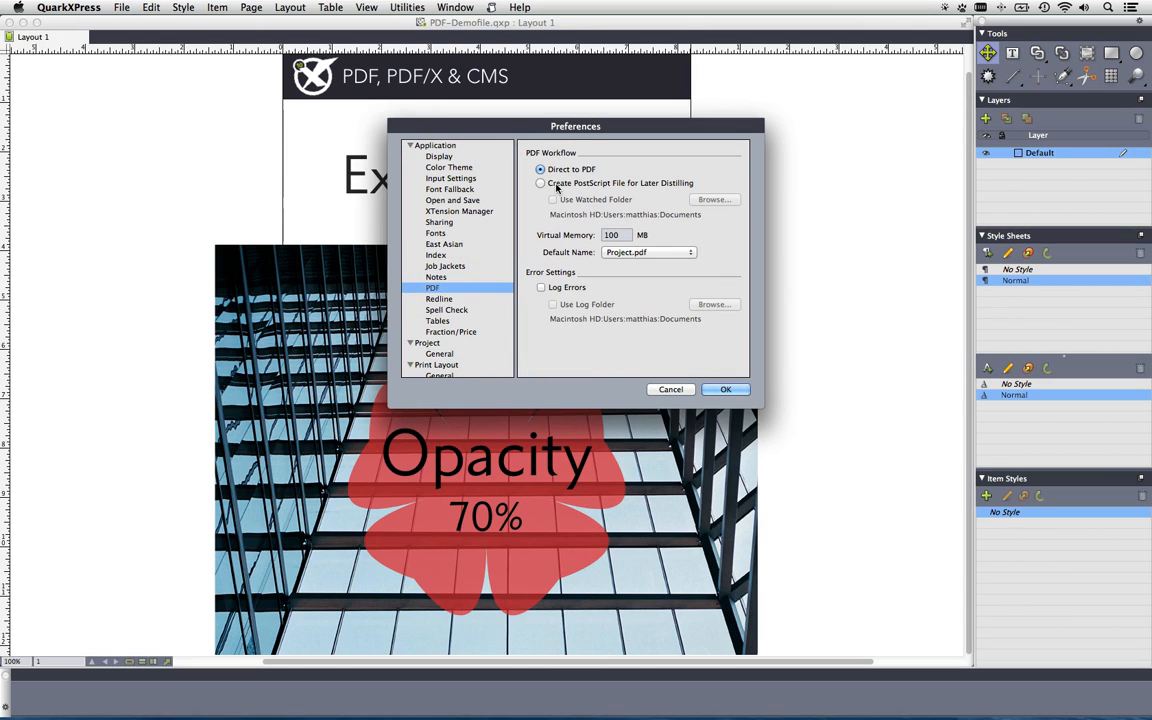
{"action": "left_click", "coordinate": [556, 186]}
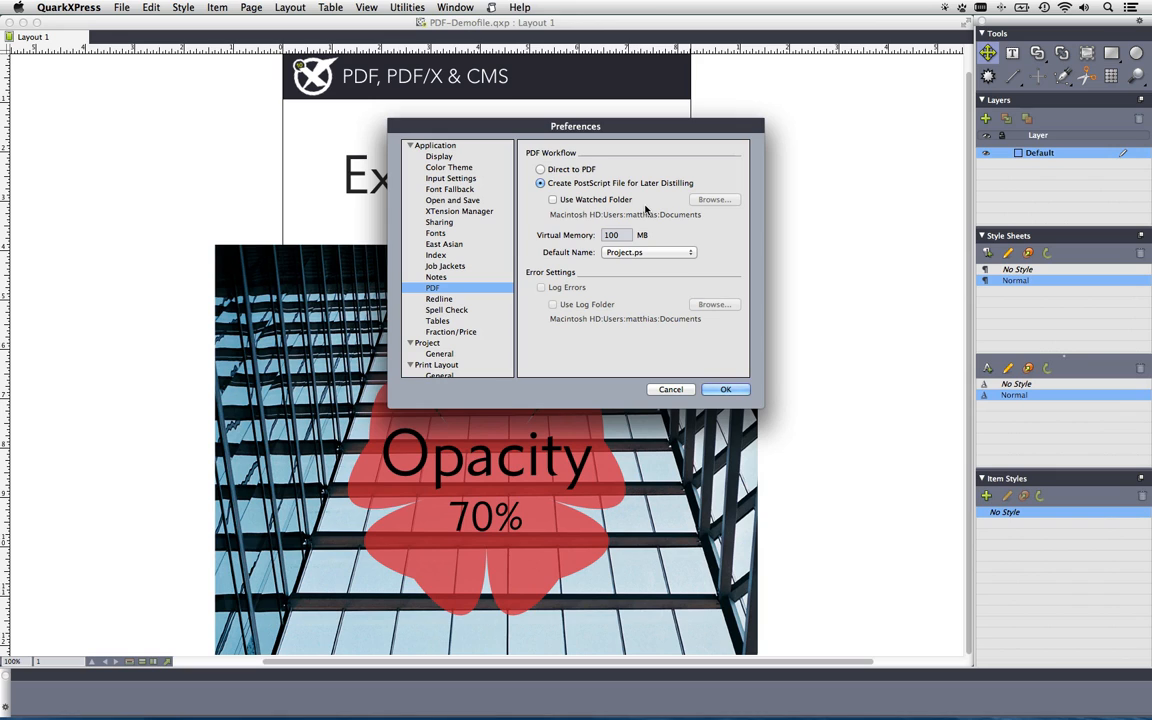
{"action": "left_click", "coordinate": [732, 391]}
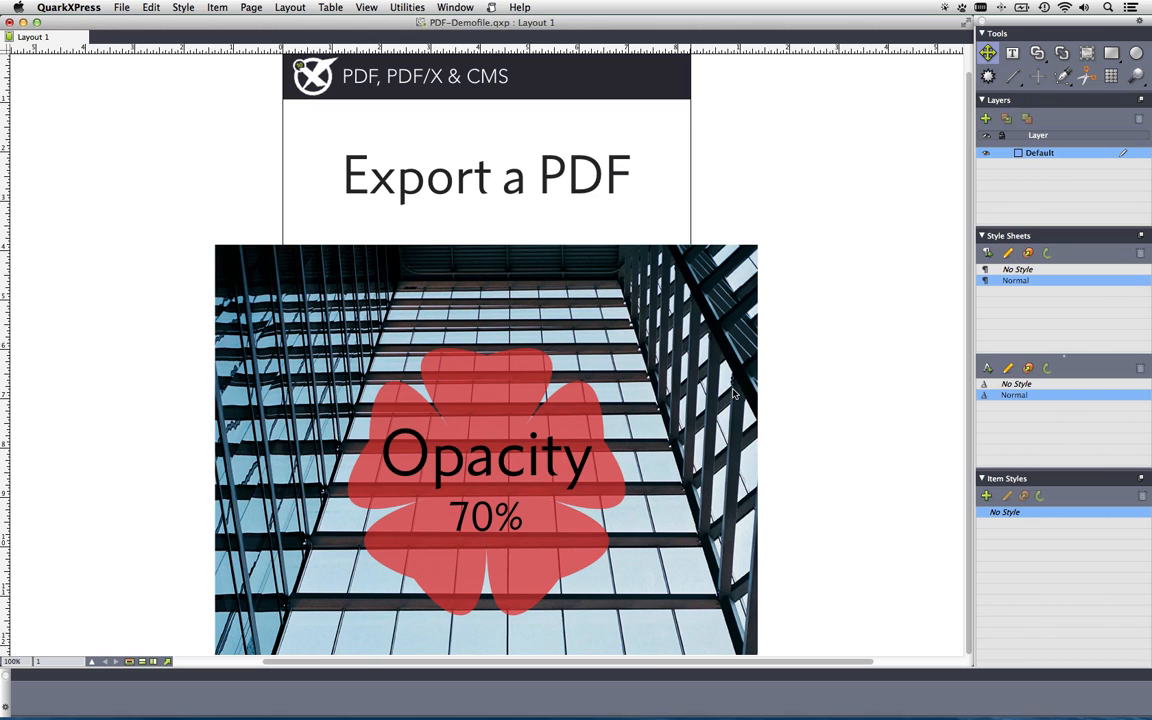
Step: Check the output file format offered when exporting the layout as PDF, and cancel without saving
{"action": "key", "text": "super"}
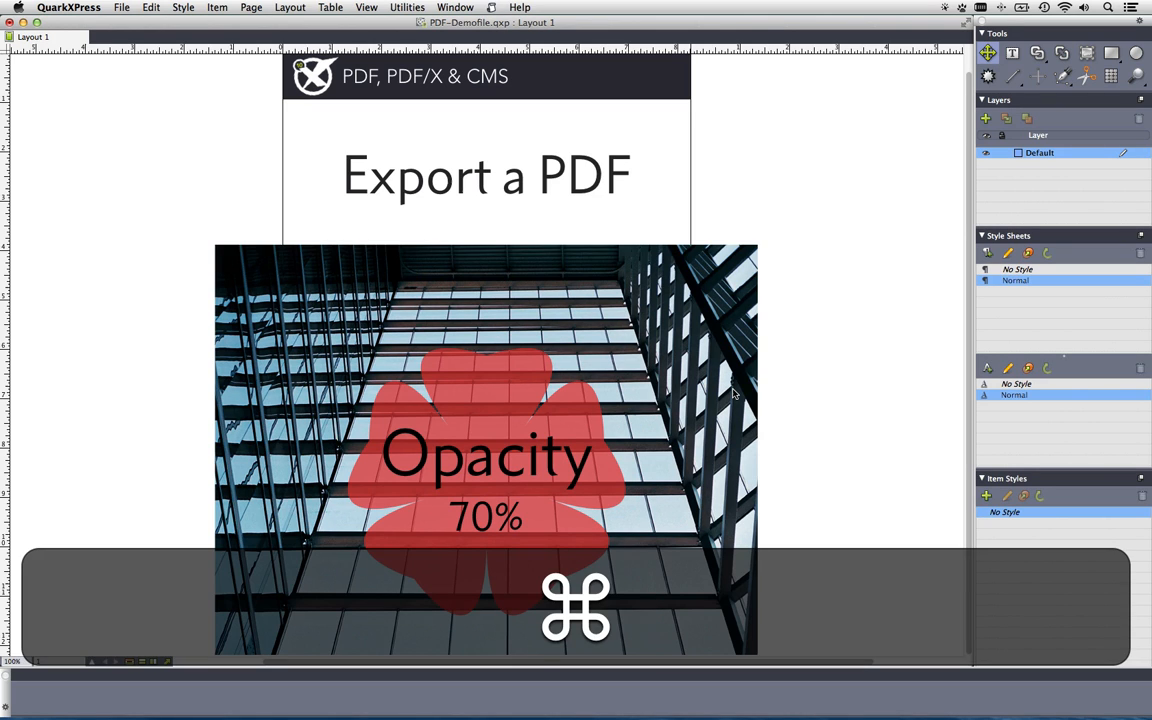
{"action": "key", "text": "alt+super+p"}
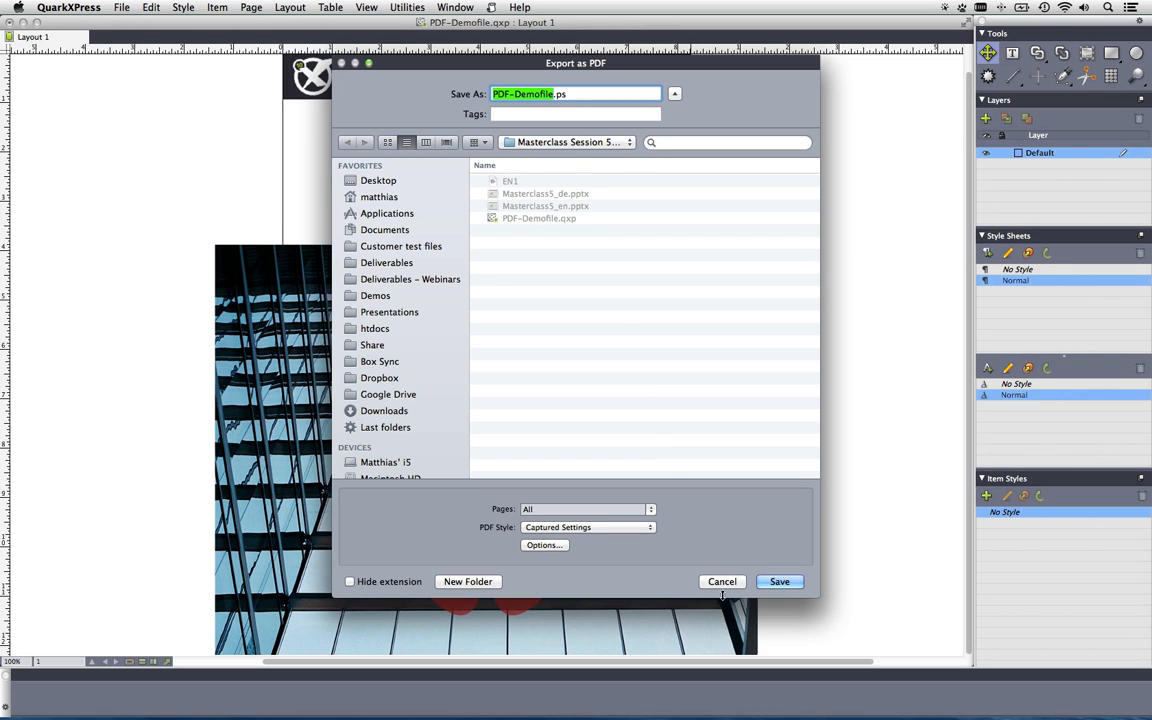
{"action": "left_click", "coordinate": [724, 582]}
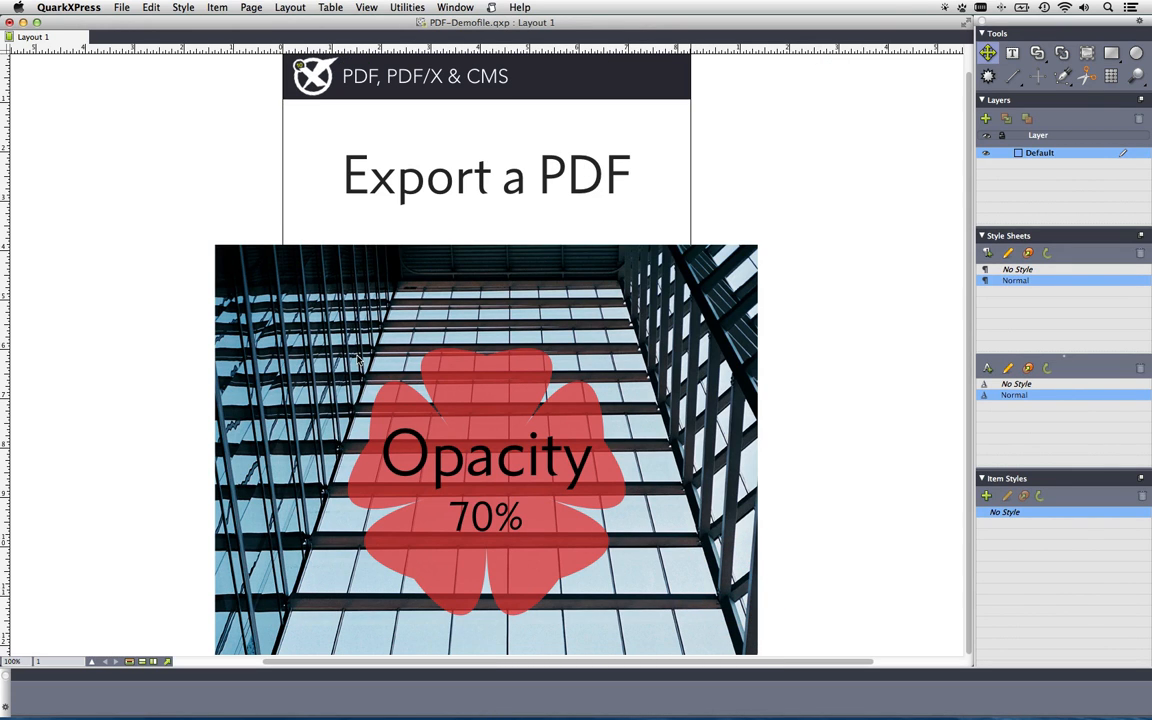
Step: Set the PDF workflow preference to Direct to PDF
{"action": "left_click", "coordinate": [86, 6]}
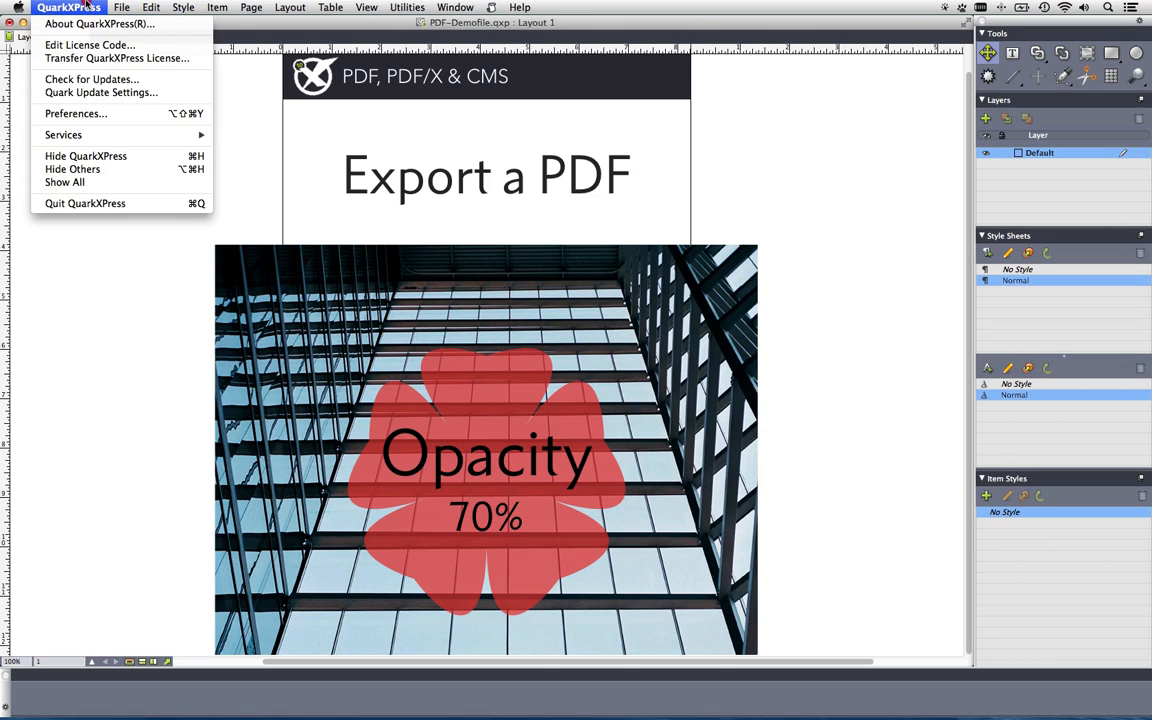
{"action": "left_click", "coordinate": [87, 112]}
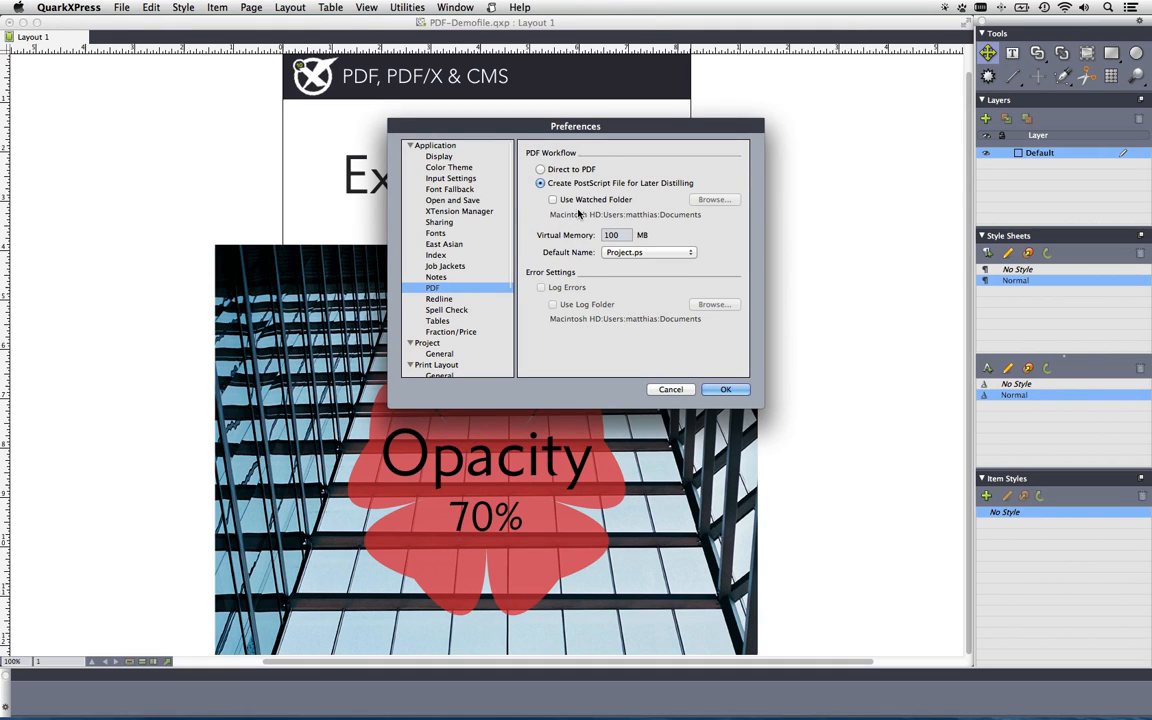
{"action": "left_click", "coordinate": [556, 172]}
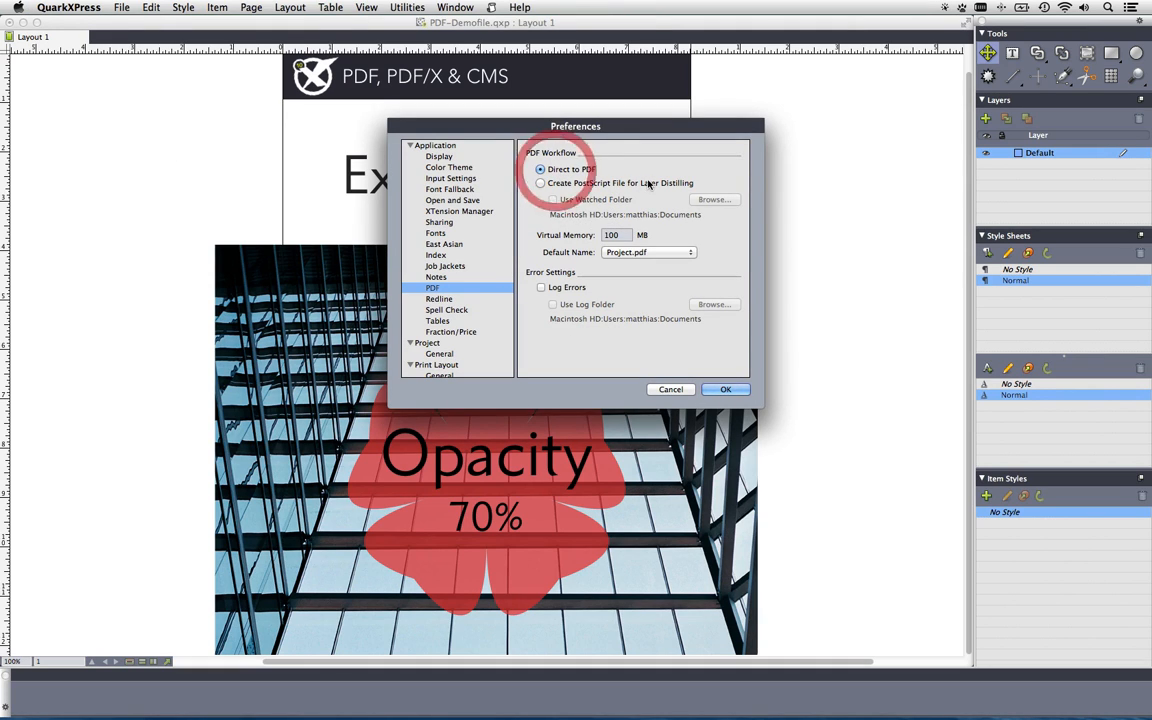
{"action": "left_click", "coordinate": [725, 389]}
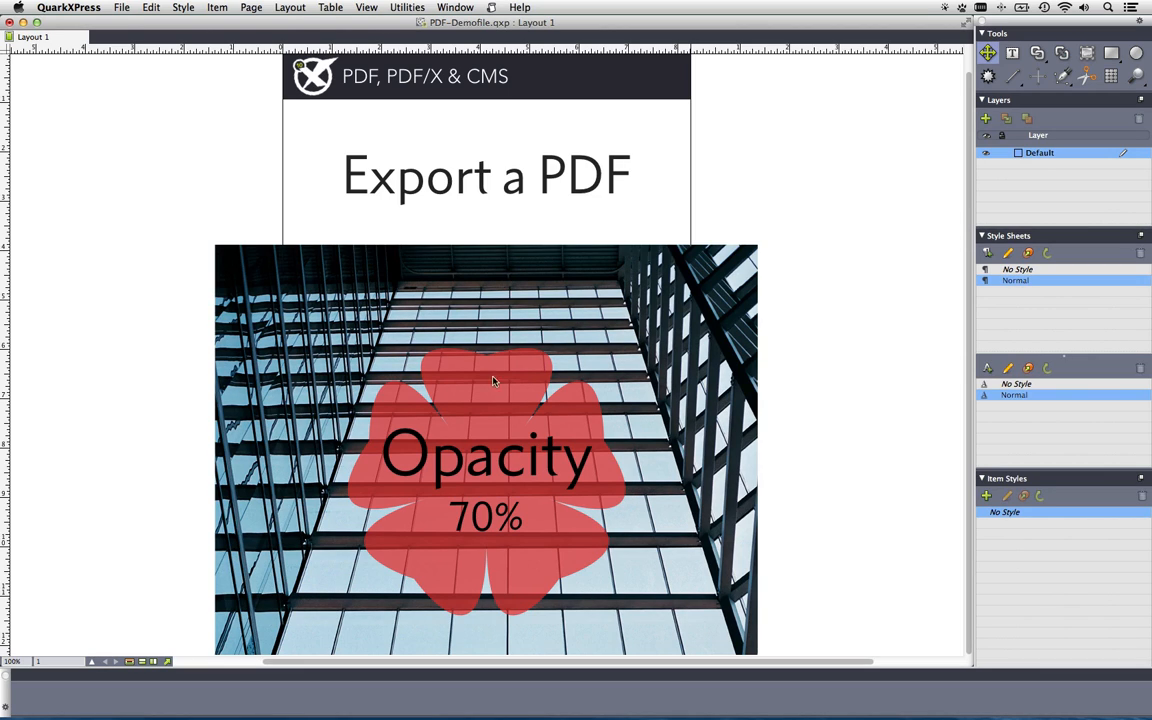
Step: Begin exporting the layout as PDF and choose the Export as PDF folder as the destination
{"action": "left_click", "coordinate": [129, 6]}
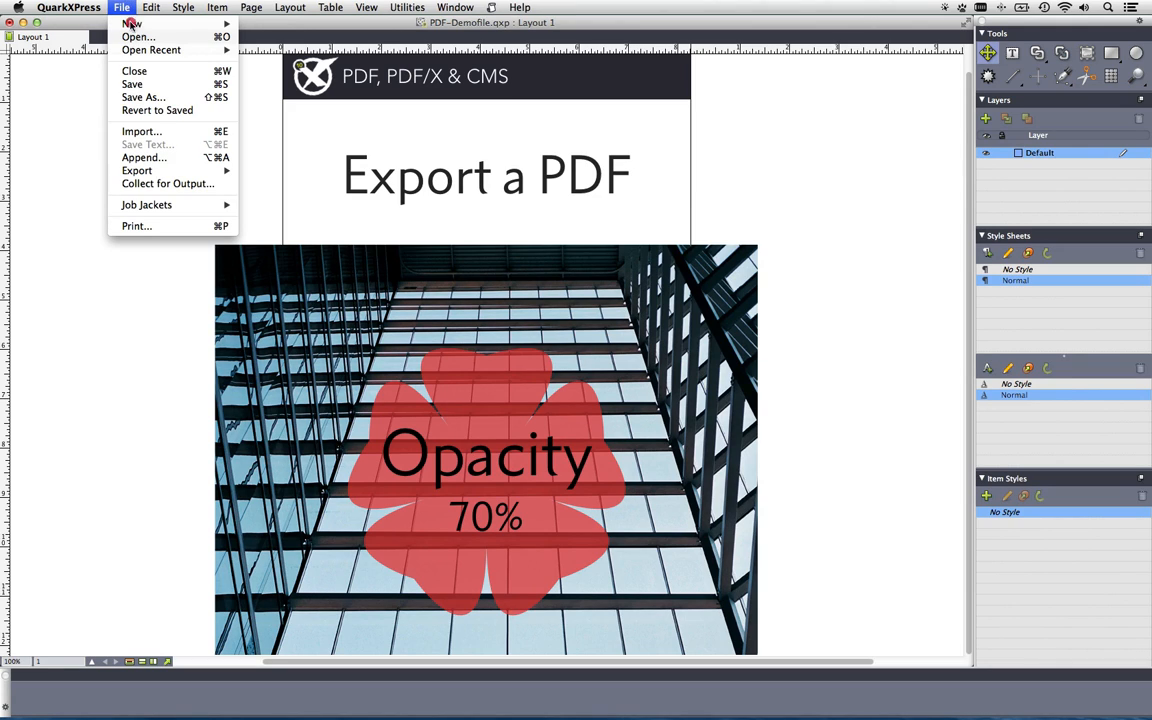
{"action": "mouse_move", "coordinate": [140, 171]}
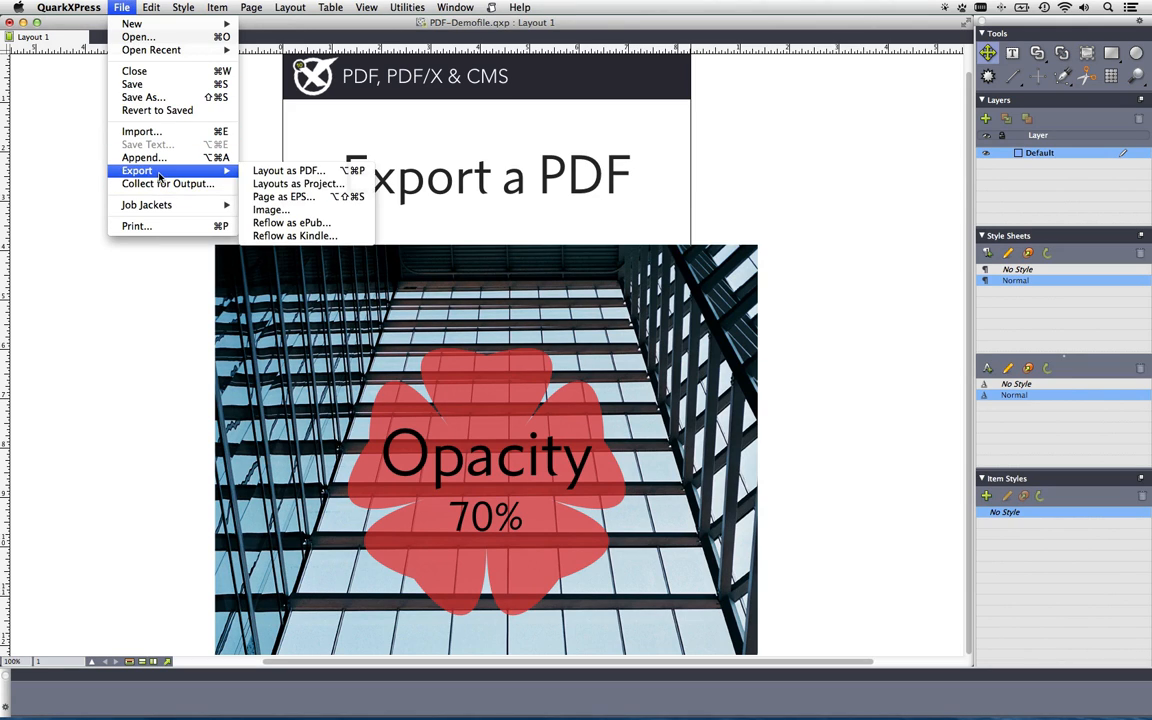
{"action": "left_click", "coordinate": [320, 174]}
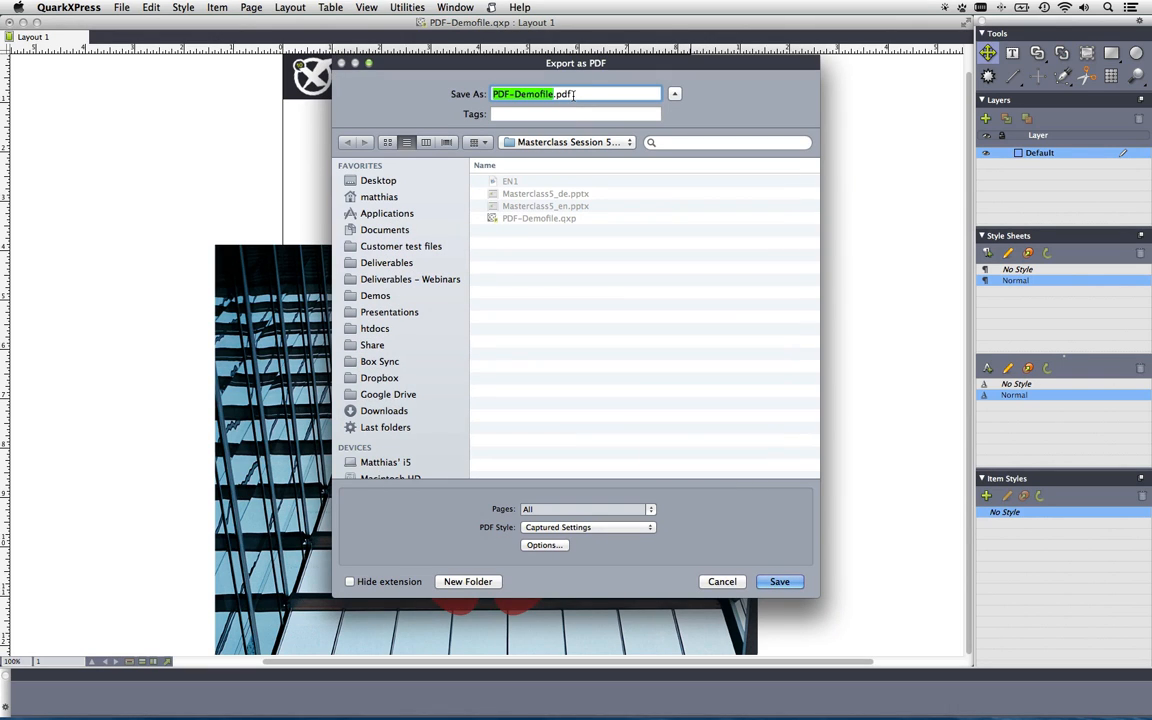
{"action": "double_click", "coordinate": [540, 193]}
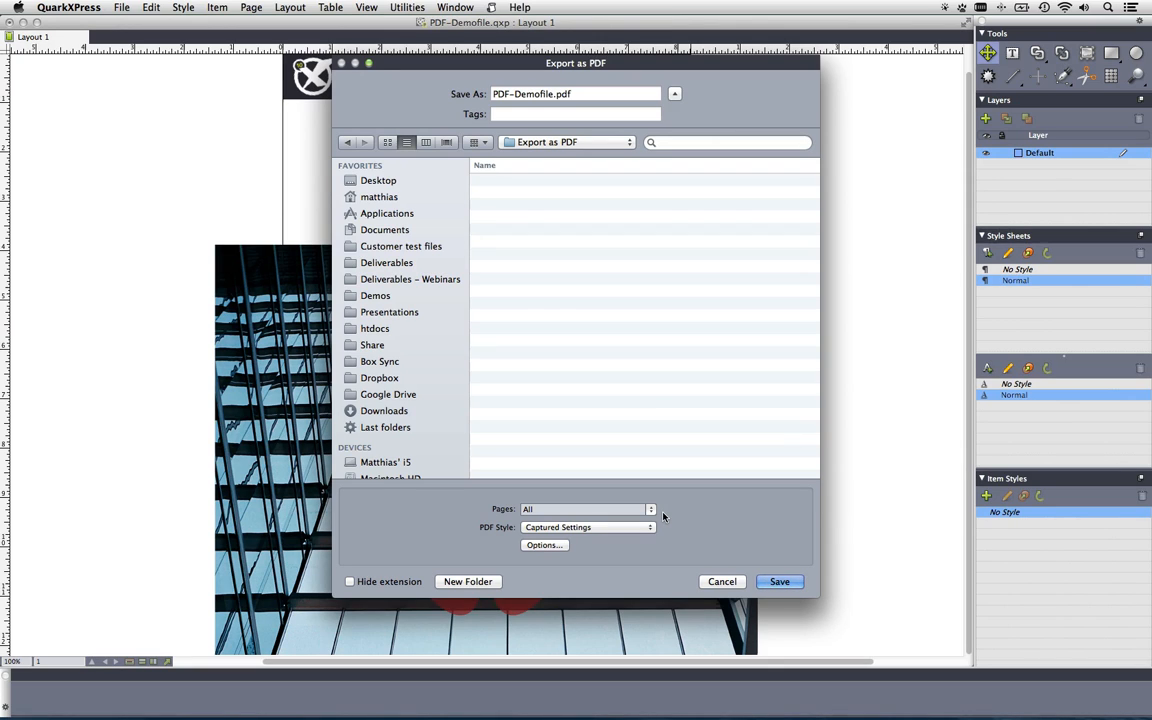
Step: Set the export page range to 1-20 and review the available PDF styles
{"action": "left_click", "coordinate": [541, 510]}
{"action": "left_click_drag", "start_coordinate": [541, 510], "coordinate": [516, 512]}
{"action": "type", "text": "1-20"}
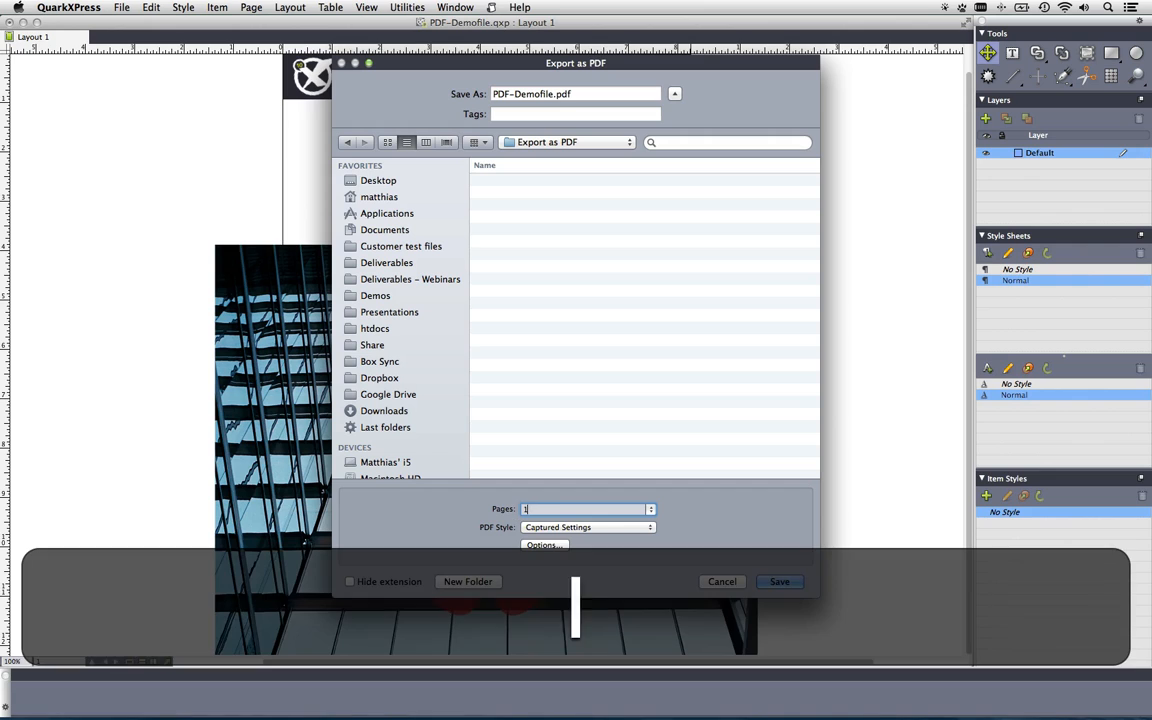
{"action": "left_click", "coordinate": [556, 527]}
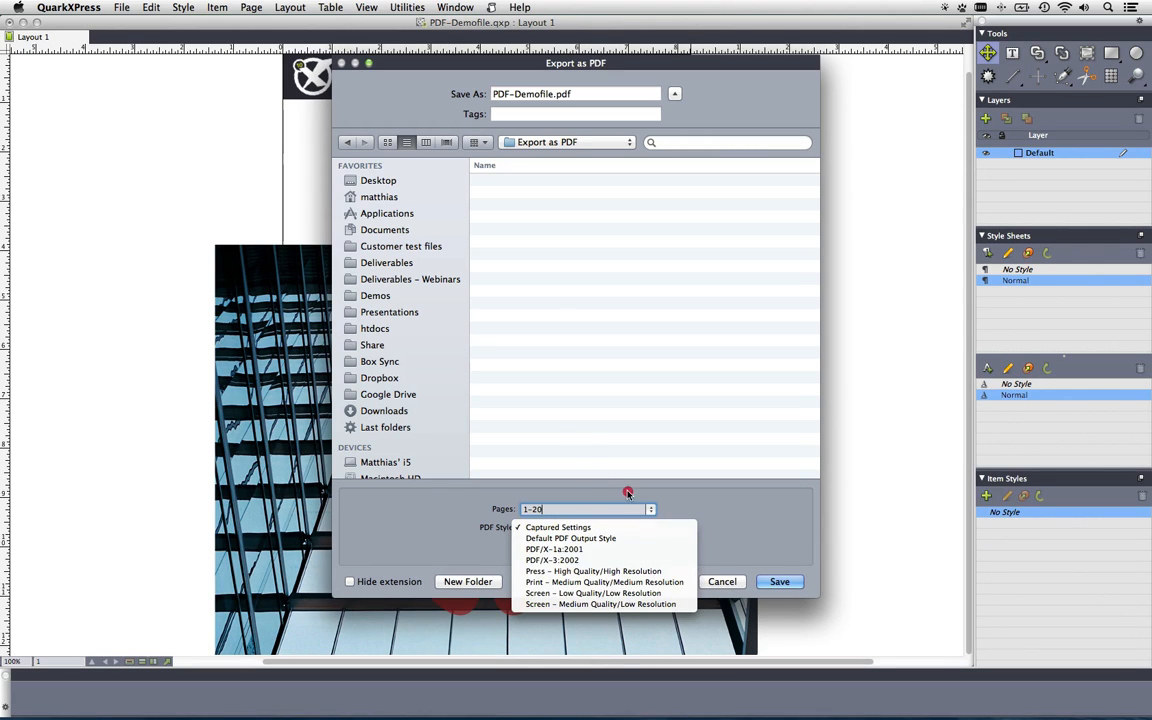
{"action": "left_click", "coordinate": [580, 410]}
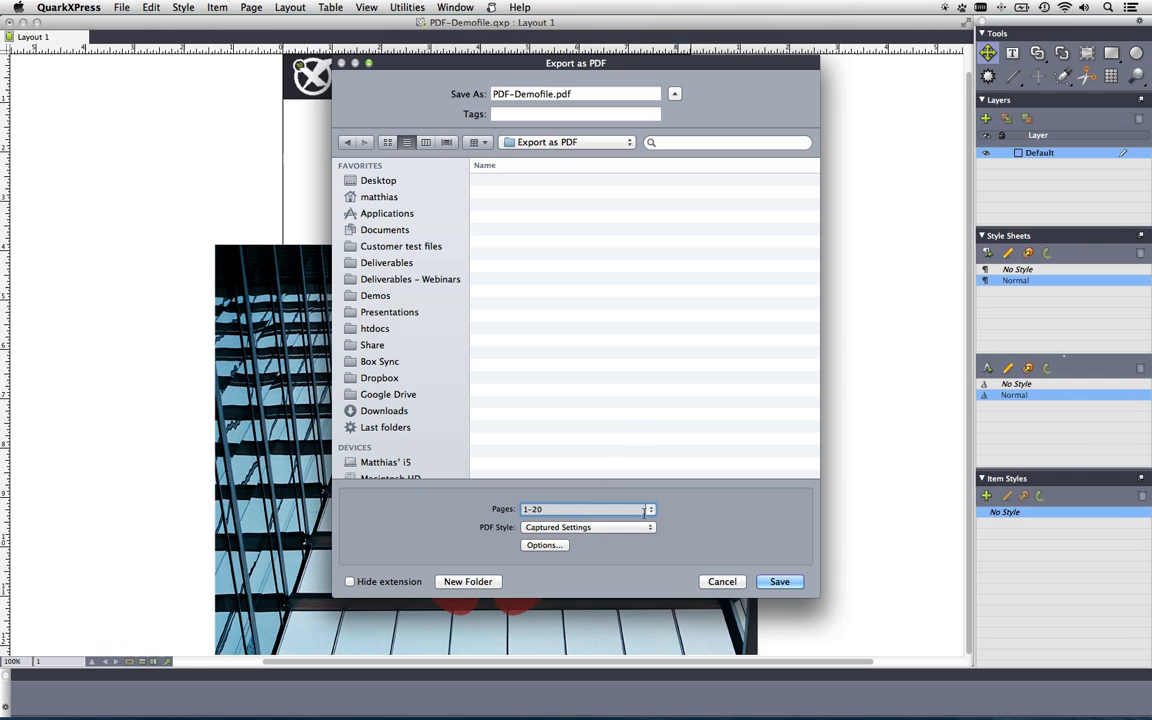
Step: Set the export page range to All and open the detailed PDF export options
{"action": "left_click", "coordinate": [648, 511]}
{"action": "left_click", "coordinate": [642, 521]}
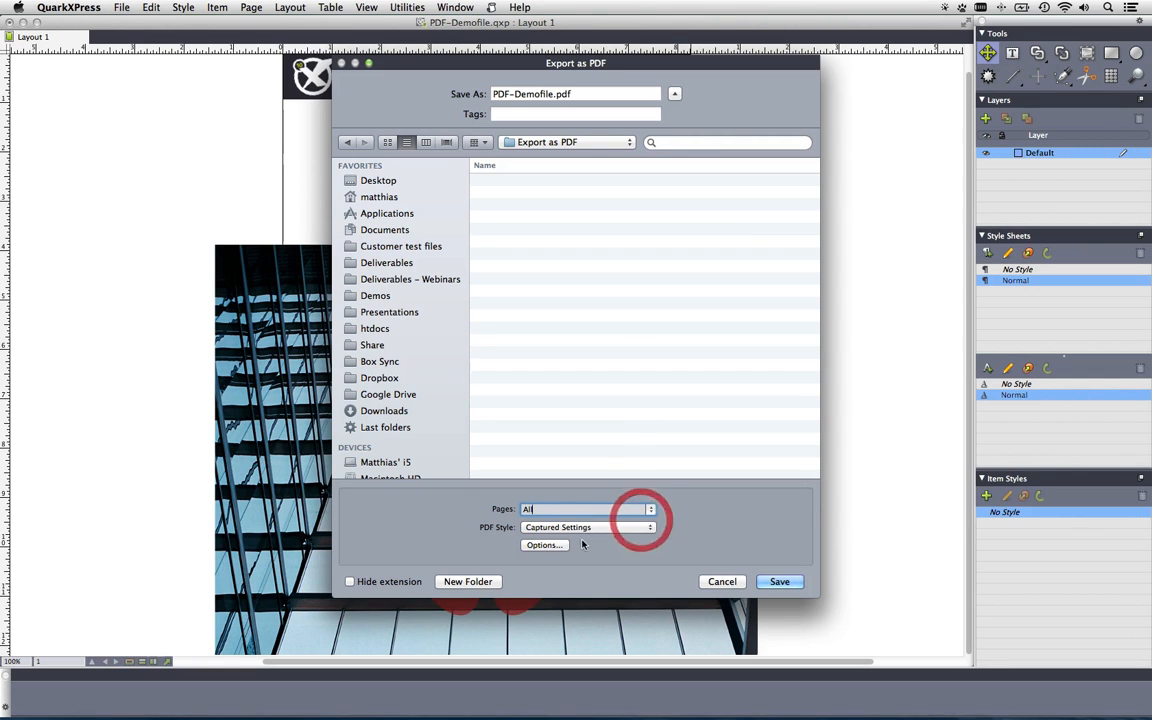
{"action": "left_click", "coordinate": [545, 545]}
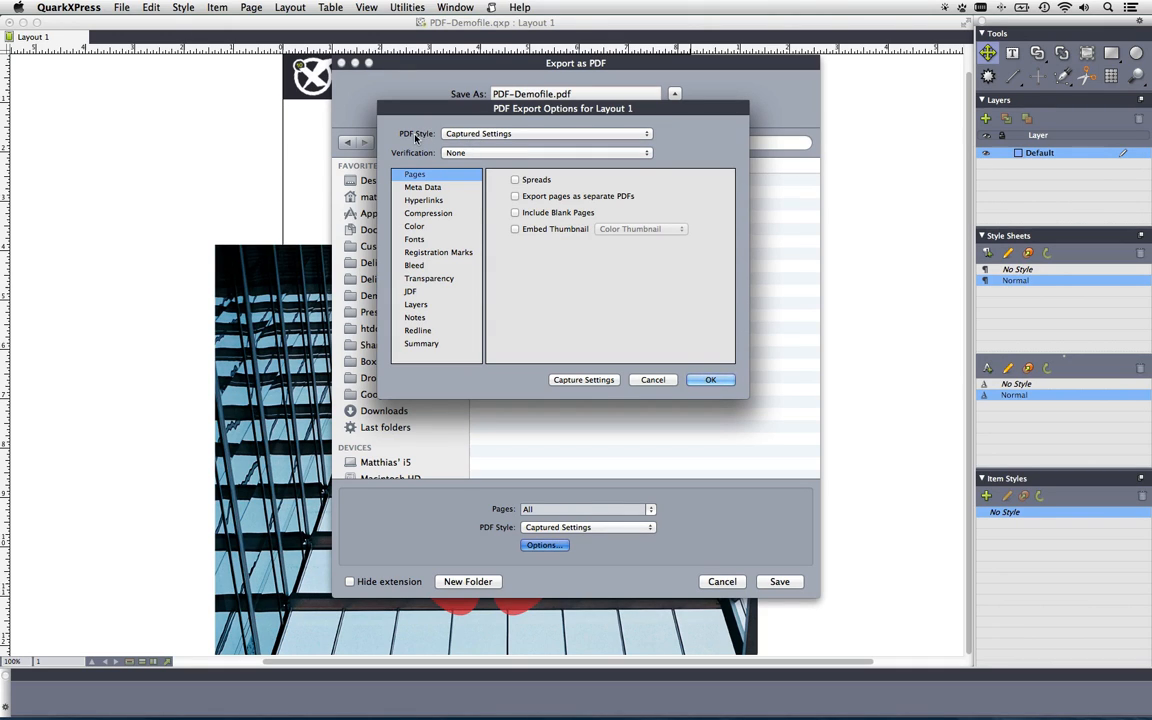
Step: Examine the PDF styles and PDF/X verification standards offered in the export options
{"action": "left_click", "coordinate": [451, 134]}
{"action": "left_click", "coordinate": [468, 119]}
{"action": "left_click", "coordinate": [580, 134]}
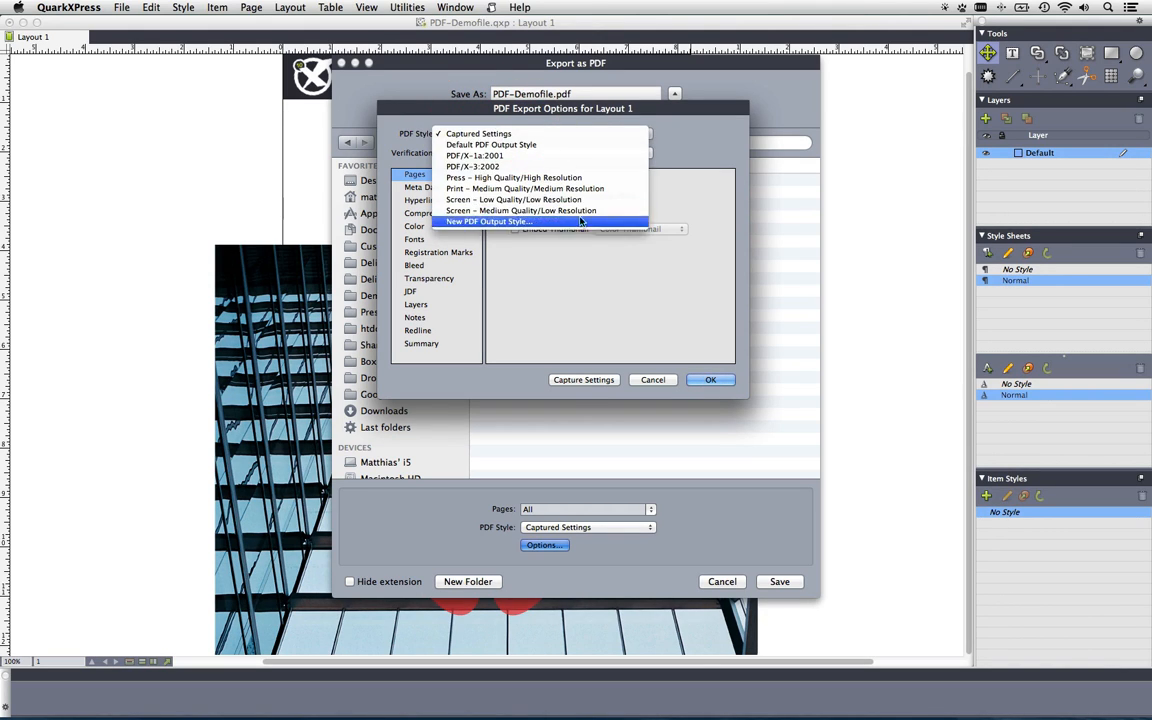
{"action": "left_click", "coordinate": [580, 125]}
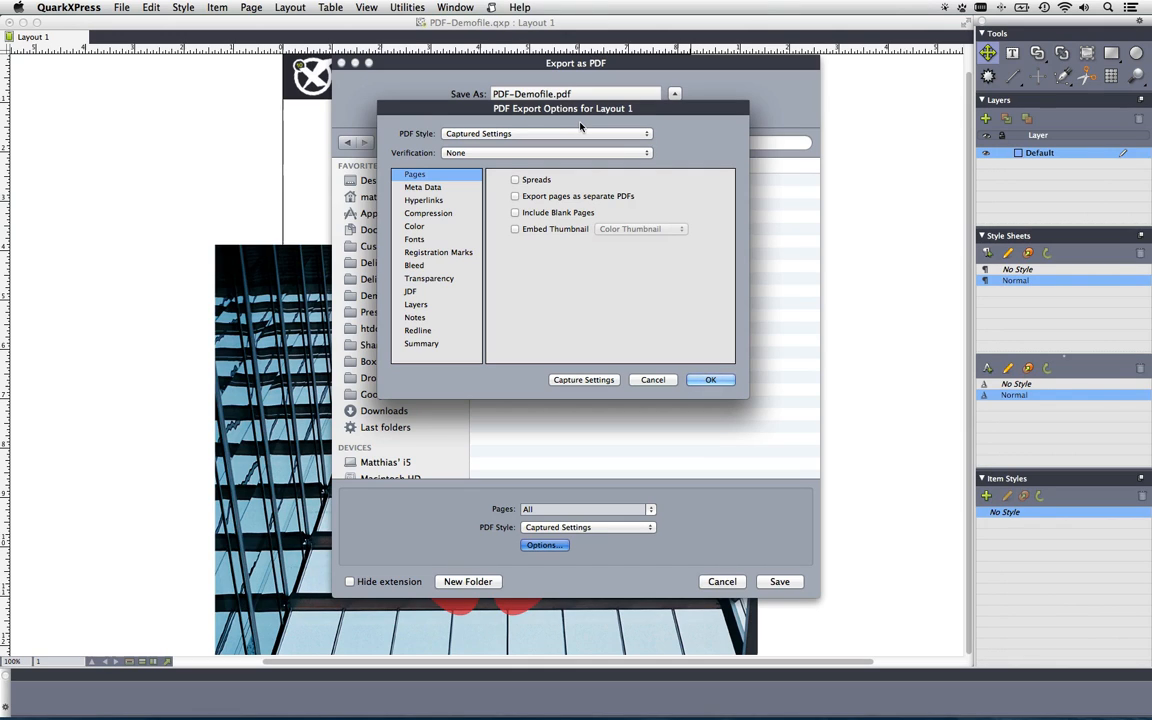
{"action": "left_click", "coordinate": [552, 153]}
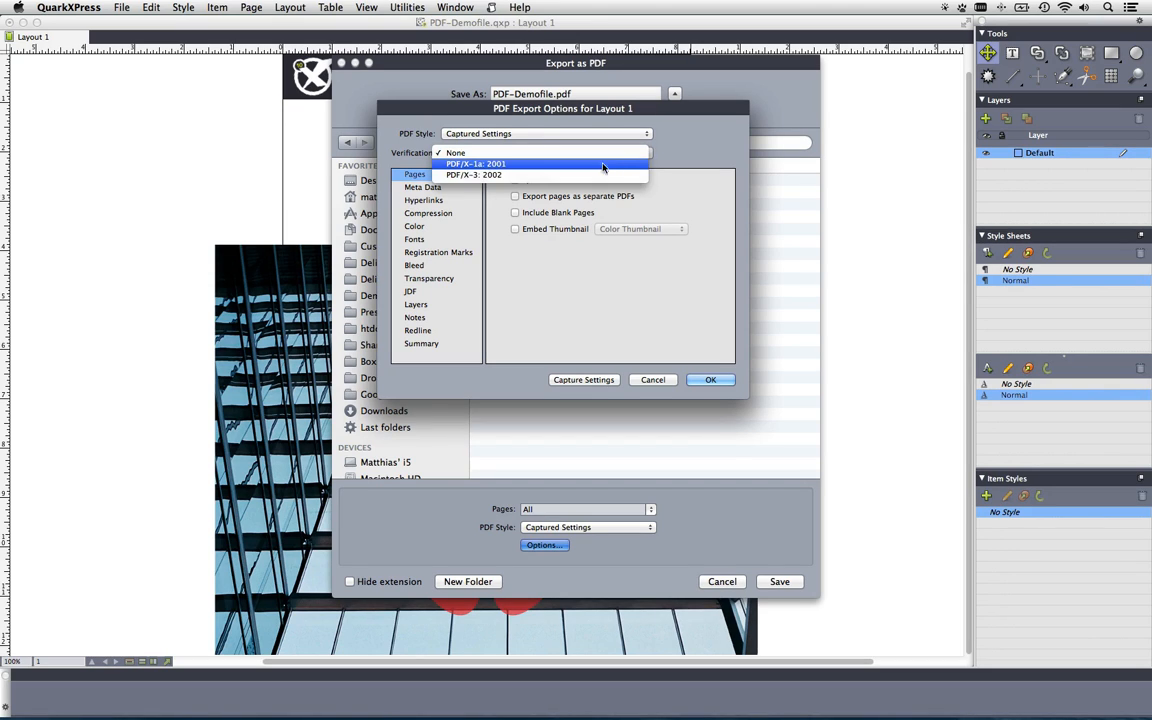
{"action": "left_click", "coordinate": [688, 148]}
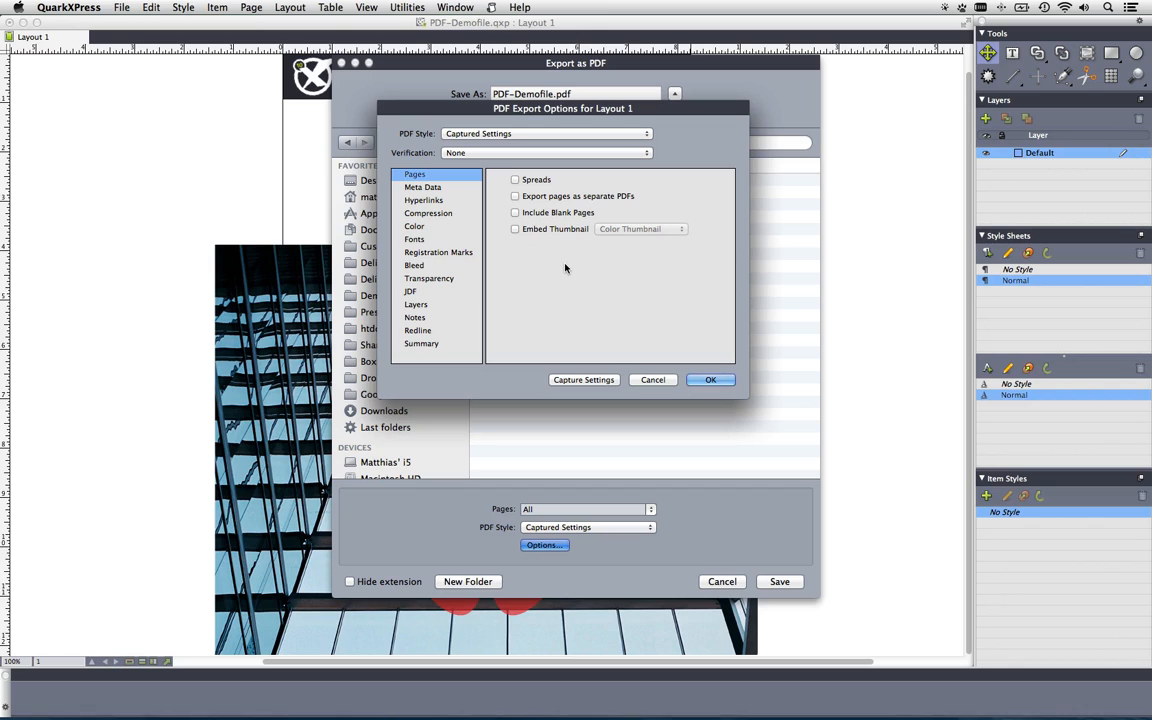
Step: Set compression to Automatic ZIP/JPEG Low for color and grayscale images and to ZIP for monochrome images
{"action": "left_click", "coordinate": [428, 213]}
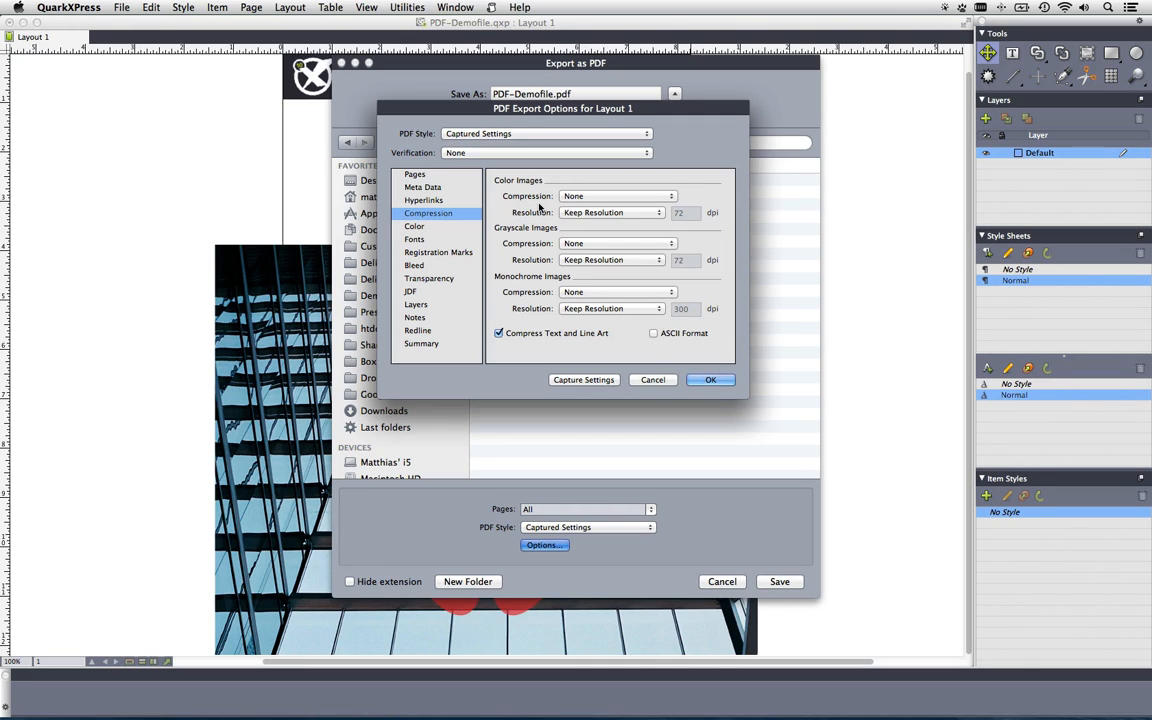
{"action": "left_click", "coordinate": [619, 198]}
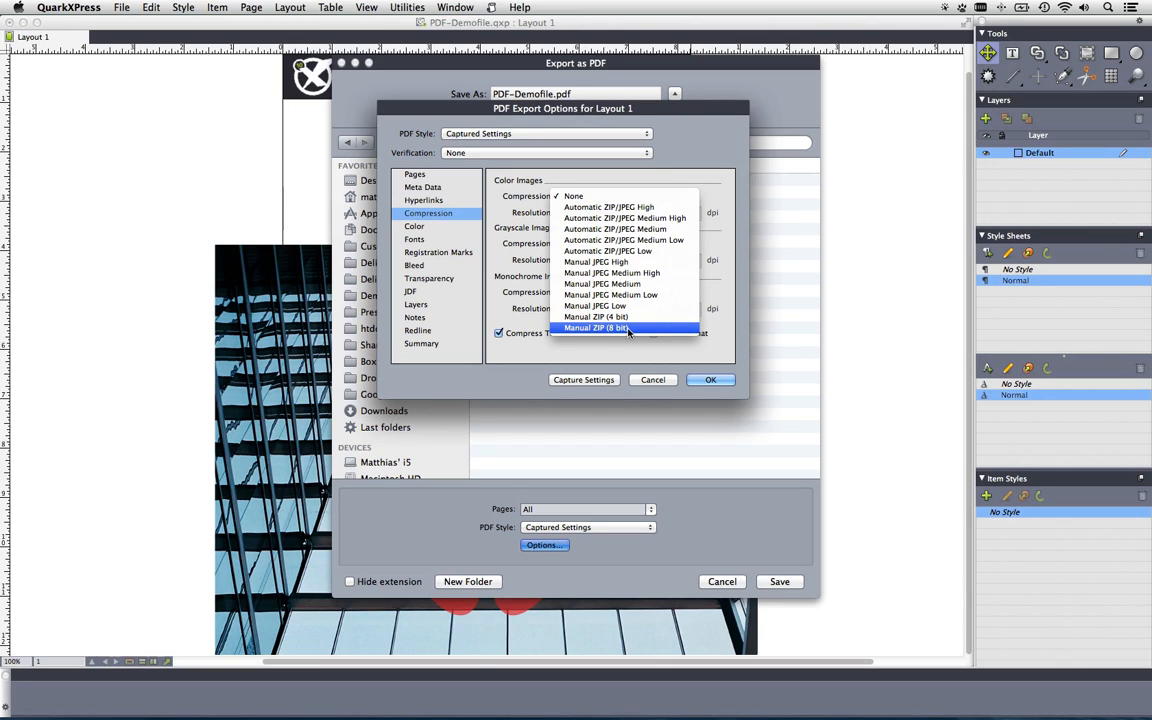
{"action": "left_click", "coordinate": [663, 250]}
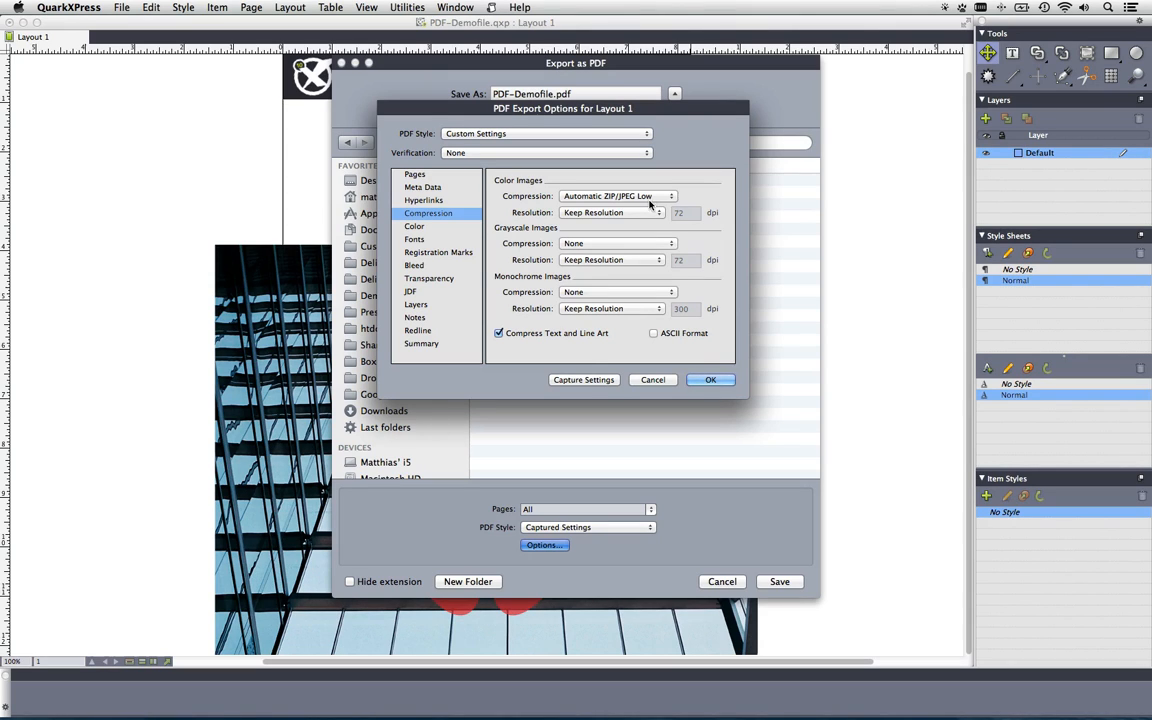
{"action": "left_click", "coordinate": [600, 243]}
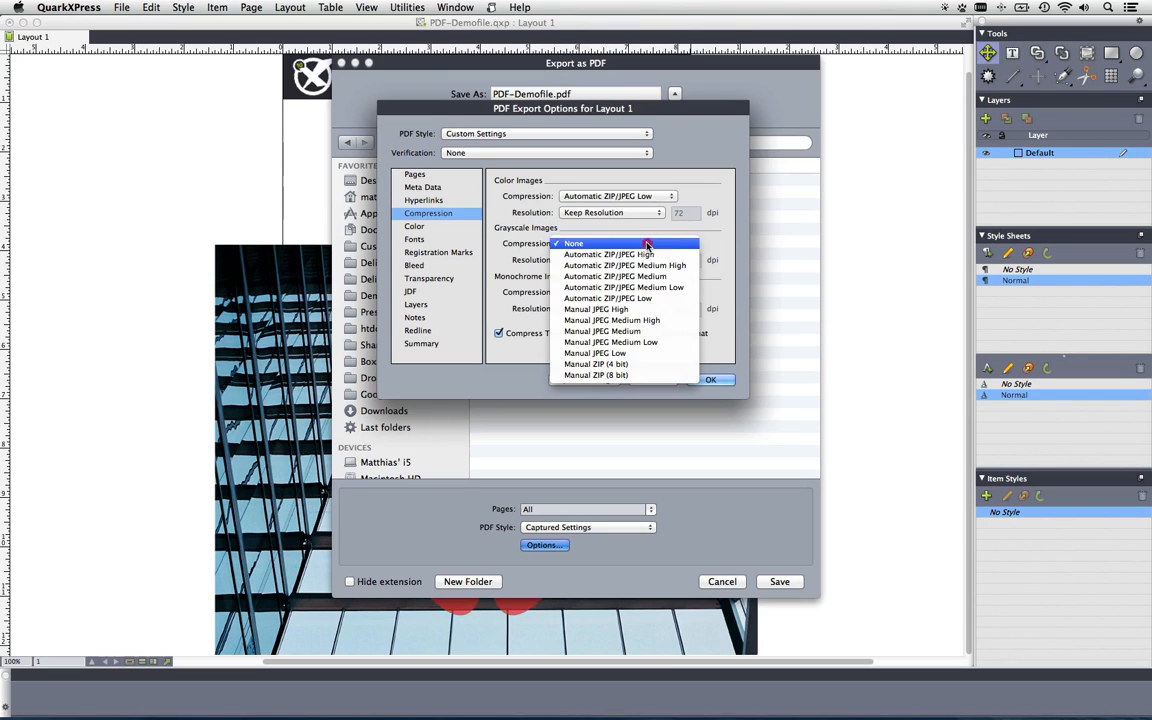
{"action": "left_click", "coordinate": [689, 300]}
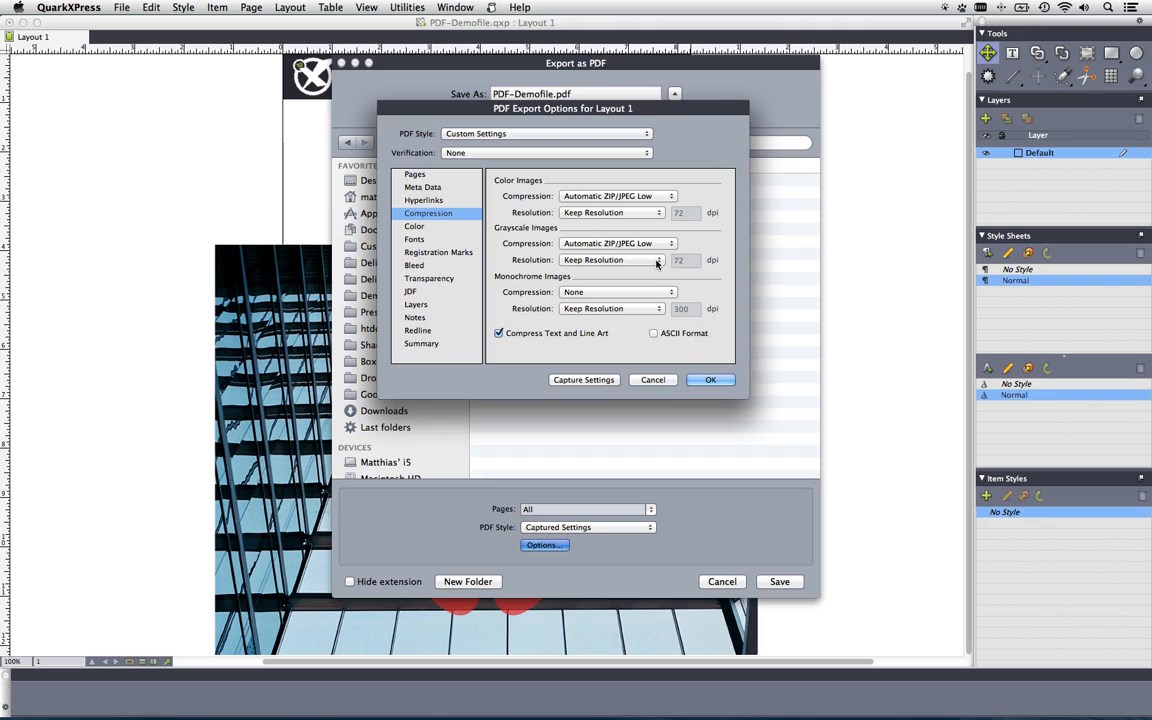
{"action": "left_click", "coordinate": [607, 292]}
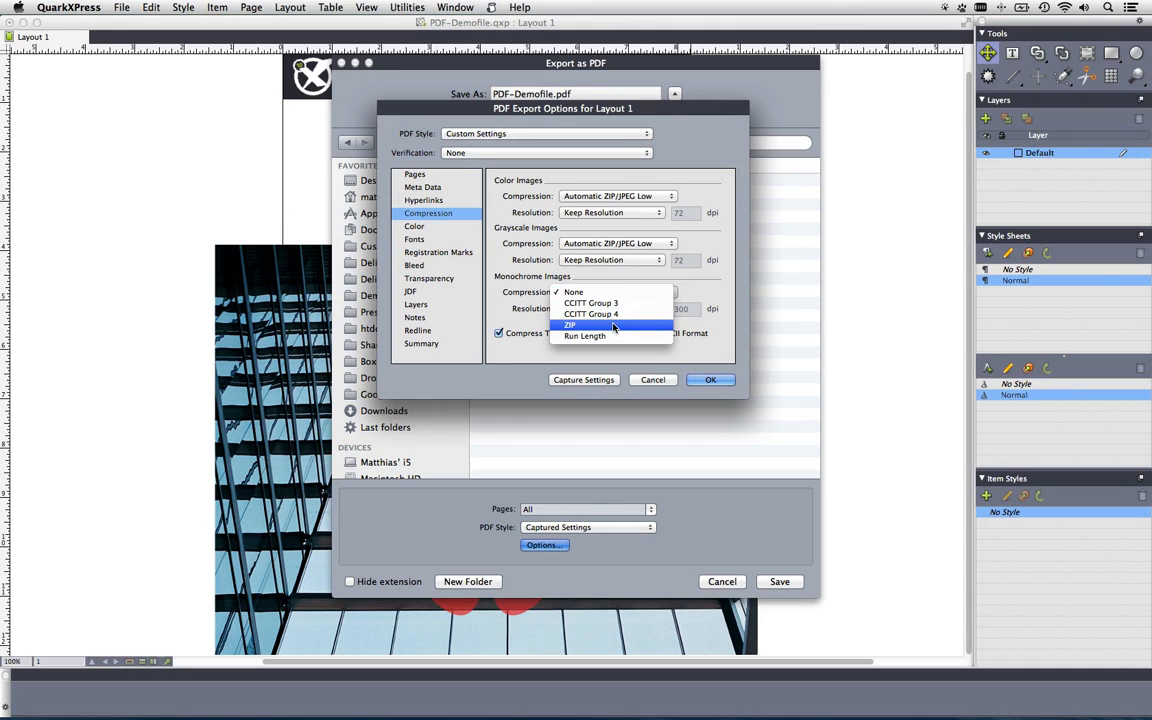
{"action": "left_click", "coordinate": [613, 326]}
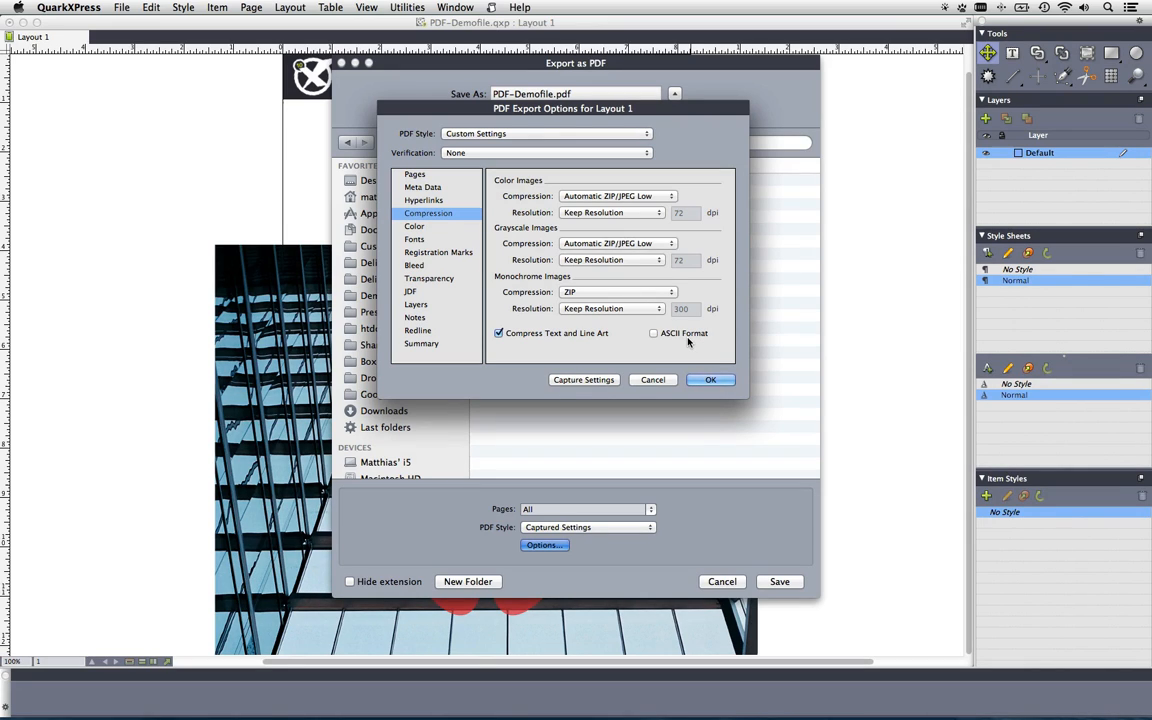
Step: Review the resolution and downsampling choices for color images in the compression settings
{"action": "left_click", "coordinate": [647, 213]}
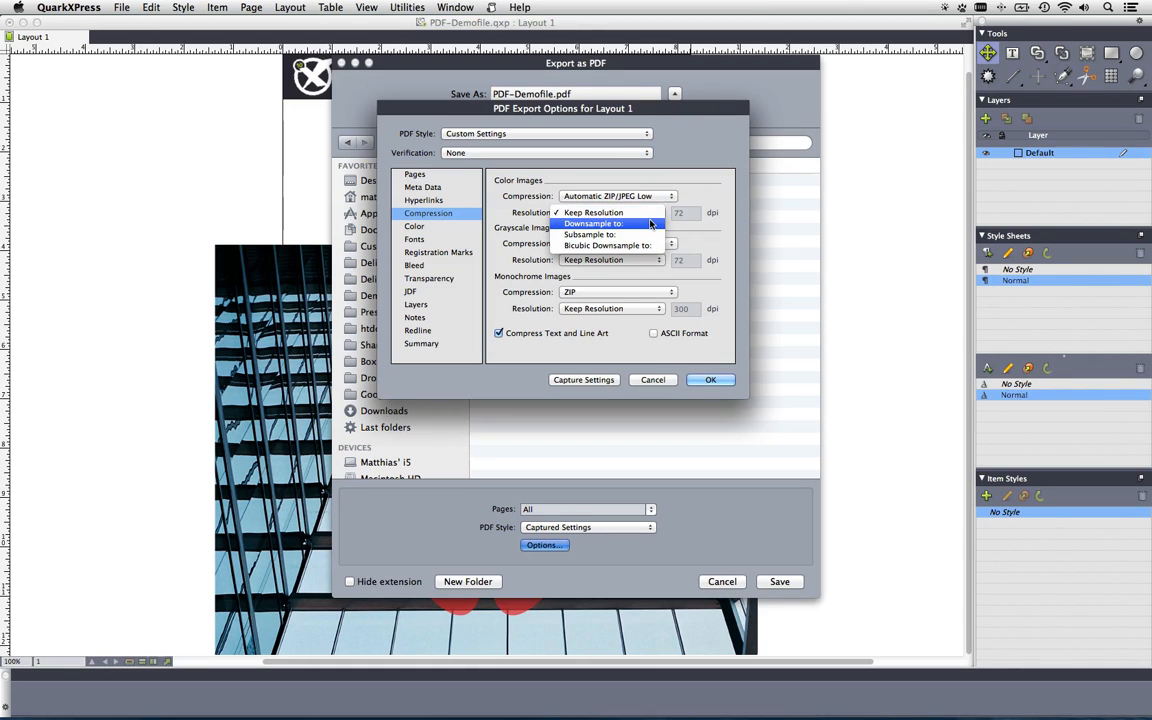
{"action": "left_click", "coordinate": [676, 166]}
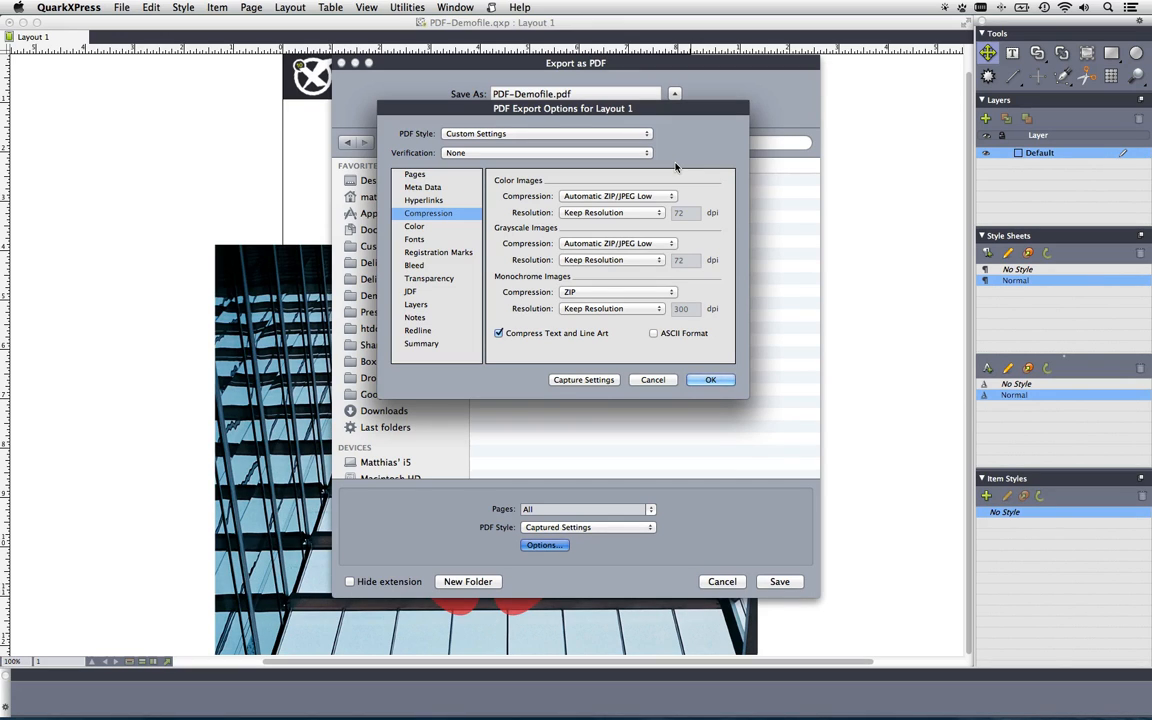
{"action": "left_click", "coordinate": [622, 213]}
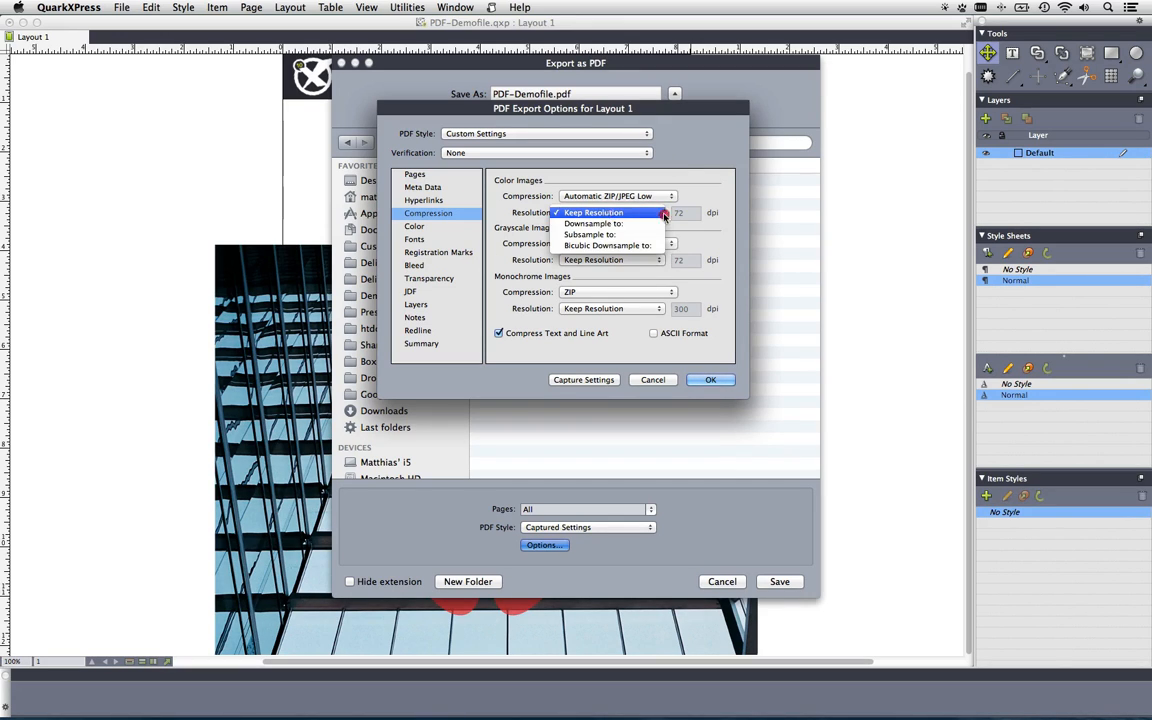
{"action": "left_click", "coordinate": [716, 221]}
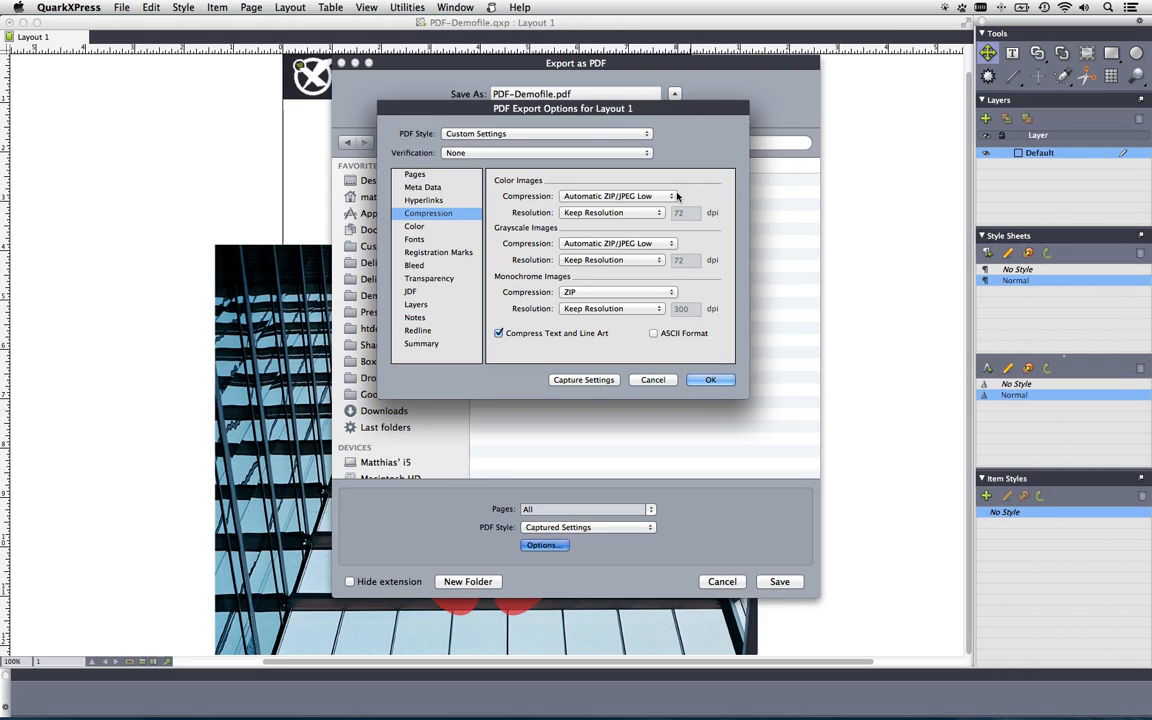
Step: Keep the color output mode at Composite and set the color setup to As Is
{"action": "left_click", "coordinate": [413, 227]}
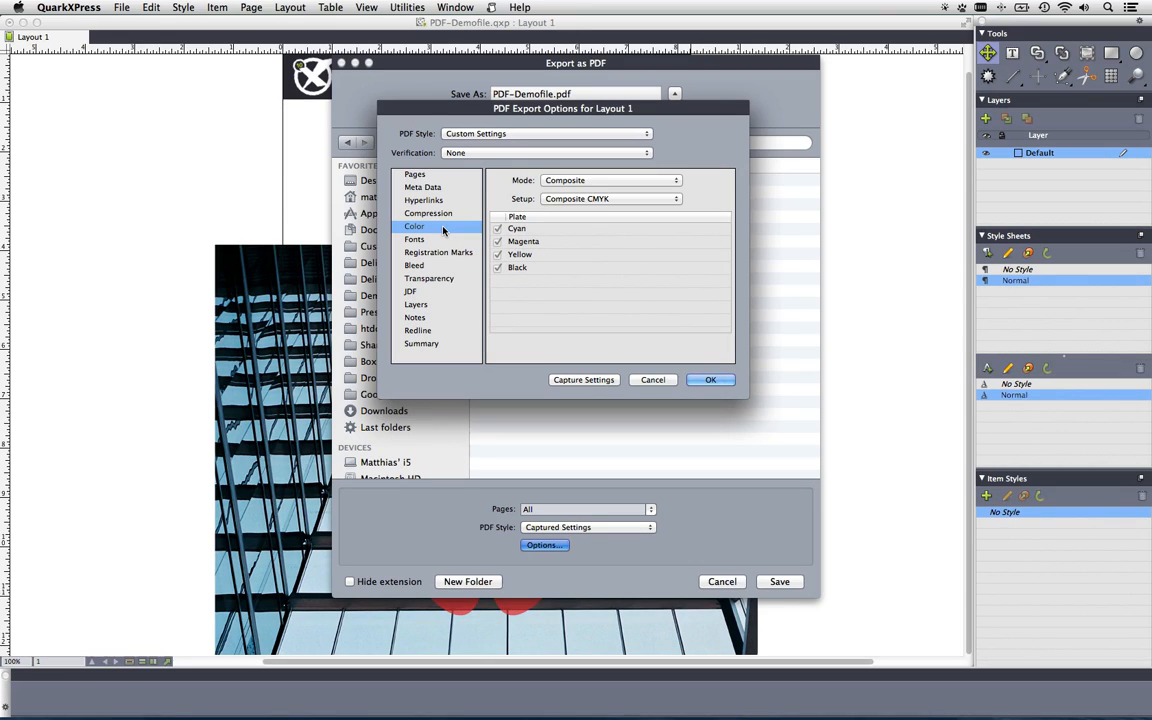
{"action": "left_click", "coordinate": [638, 184]}
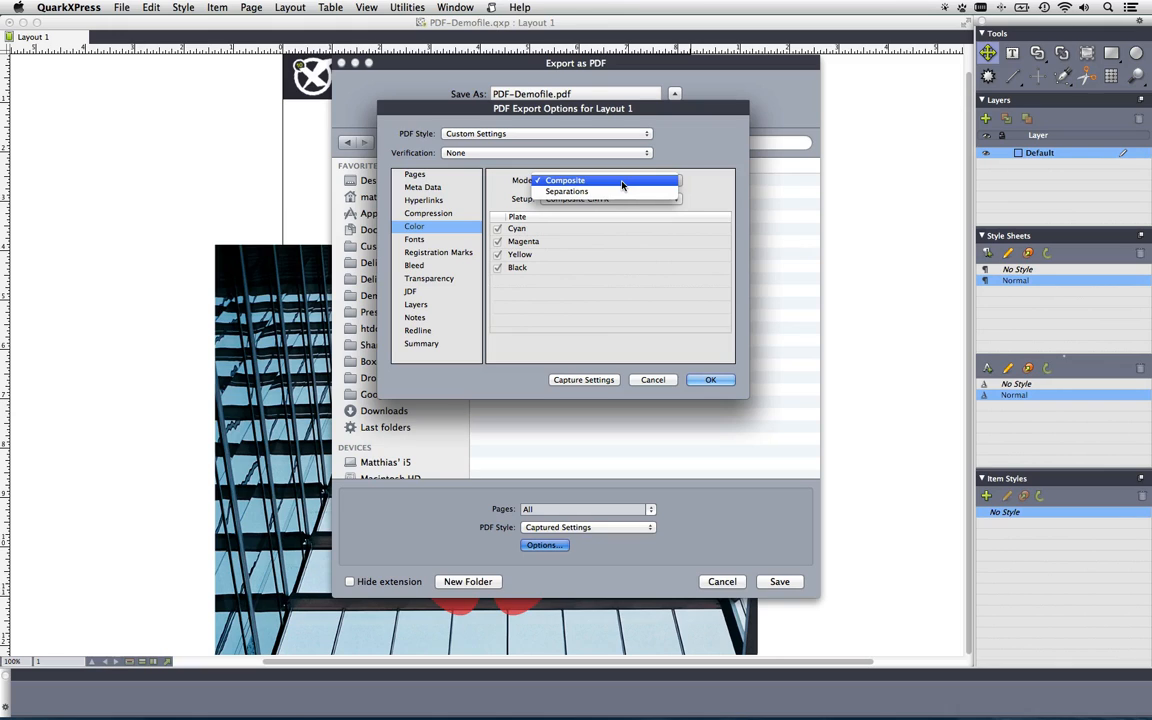
{"action": "left_click", "coordinate": [622, 181]}
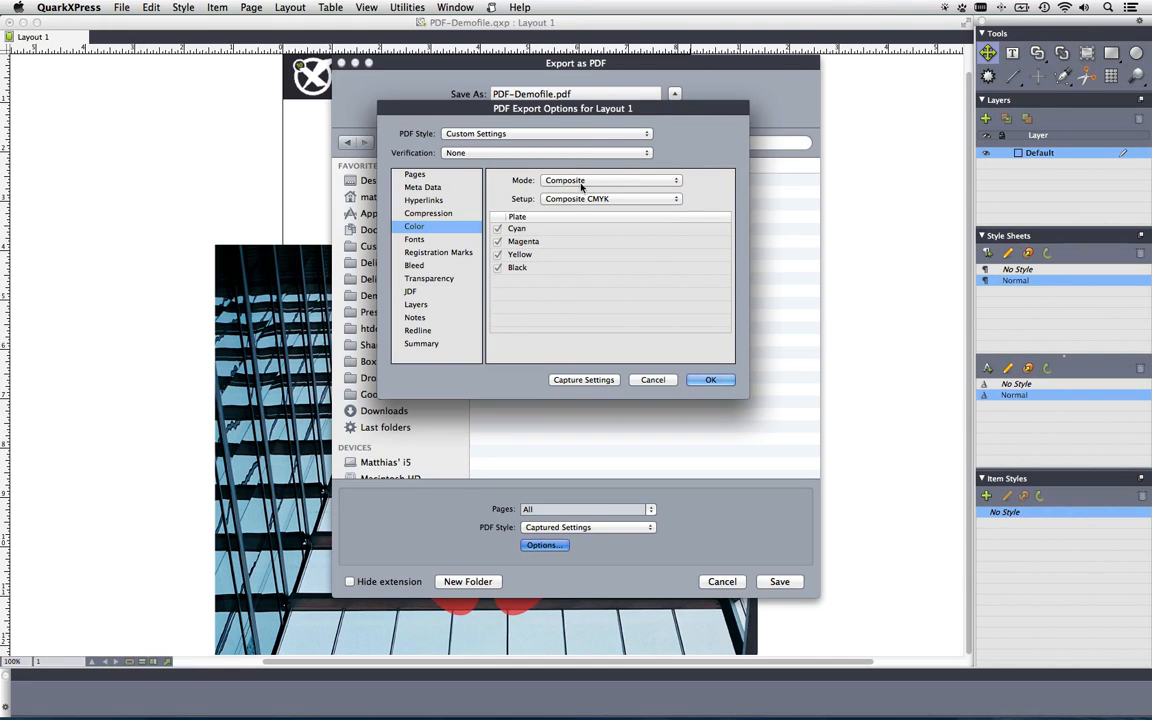
{"action": "left_click", "coordinate": [630, 199]}
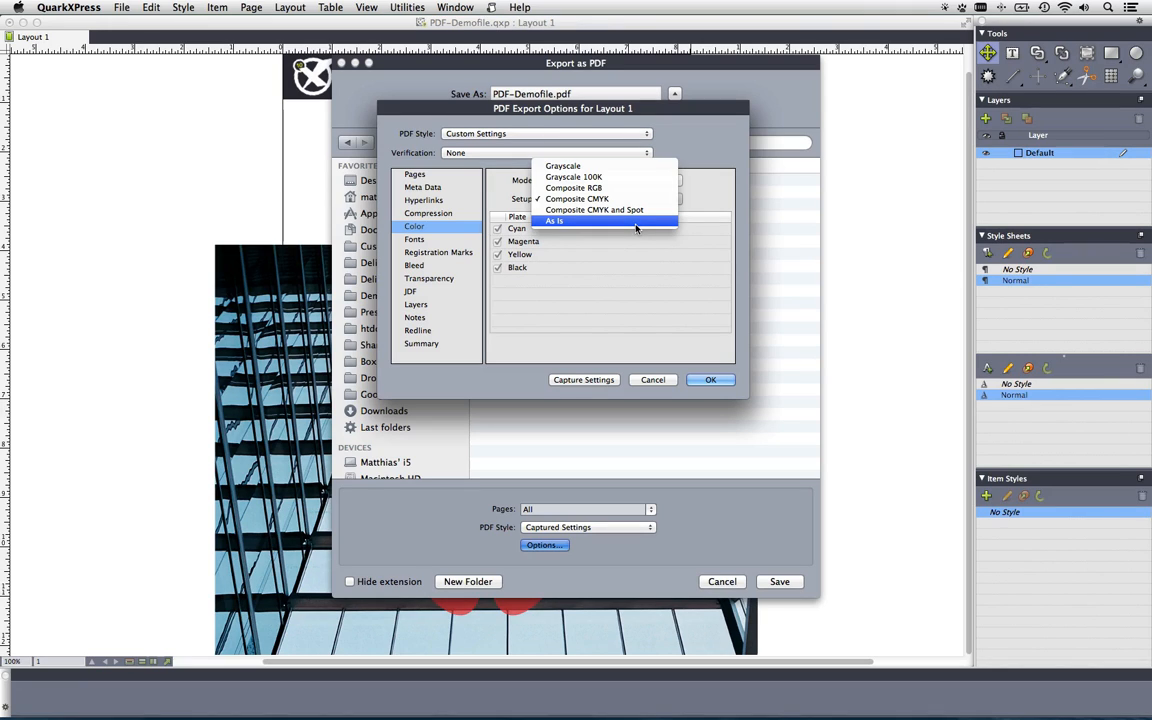
{"action": "left_click", "coordinate": [600, 221]}
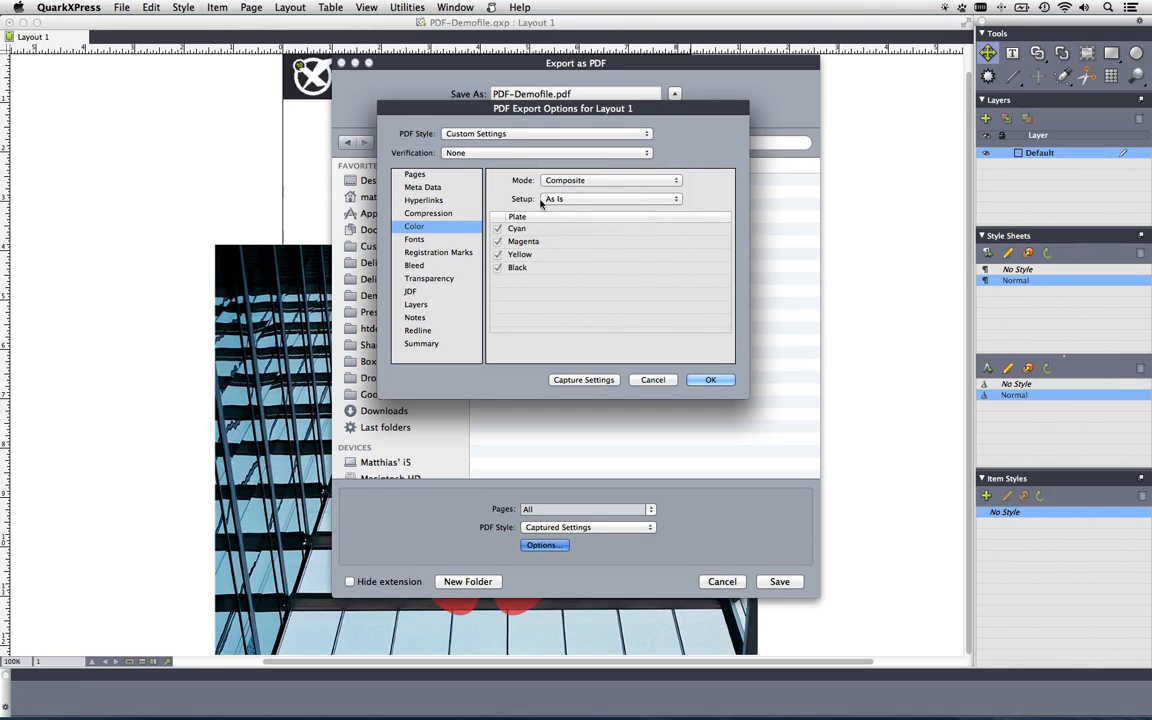
Step: Review the fonts, registration marks, bleed and transparency settings of the PDF export
{"action": "left_click", "coordinate": [423, 241]}
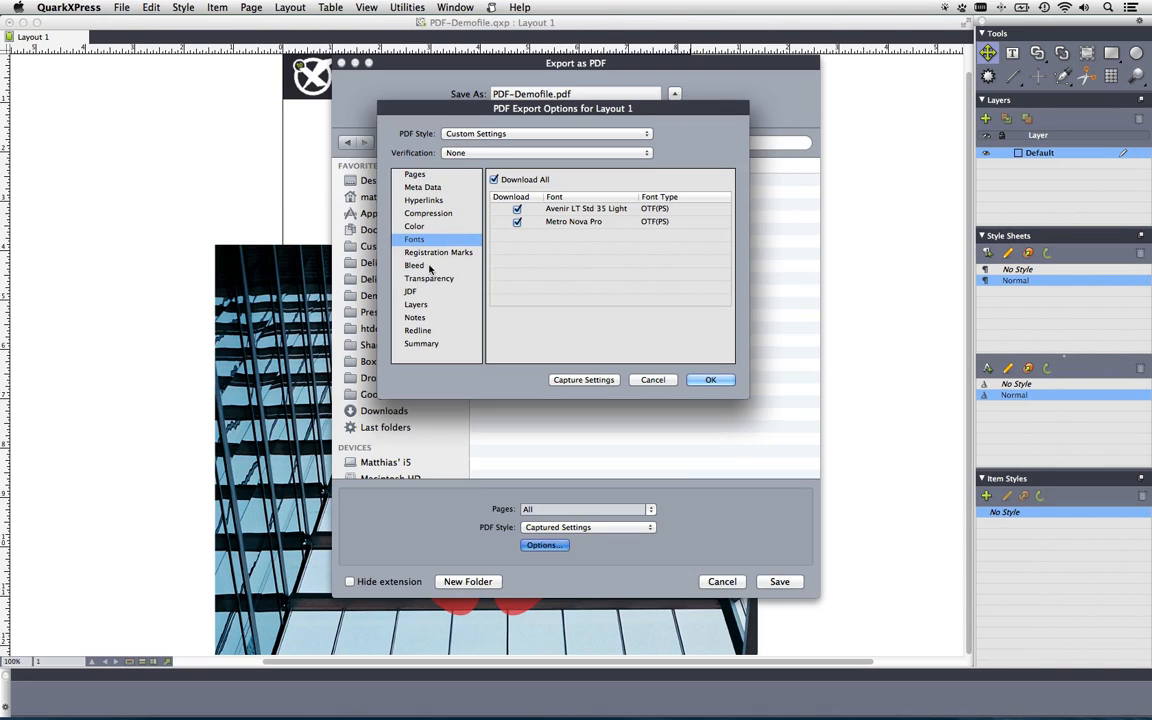
{"action": "left_click", "coordinate": [428, 254]}
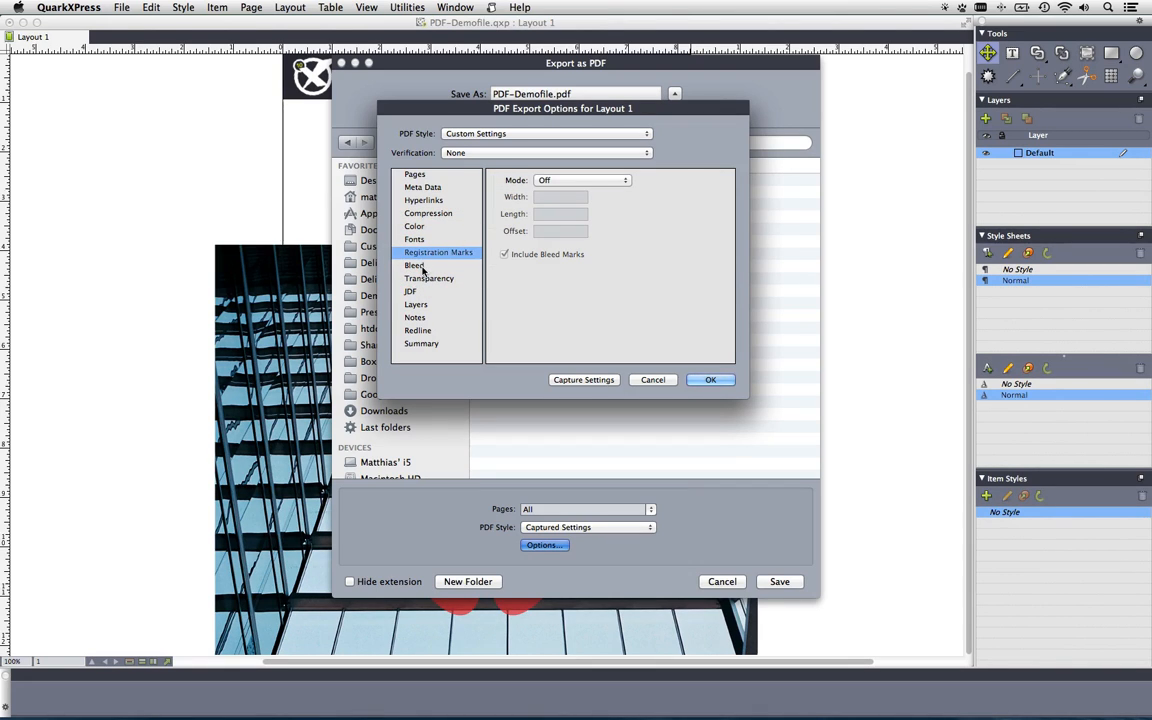
{"action": "left_click", "coordinate": [420, 267]}
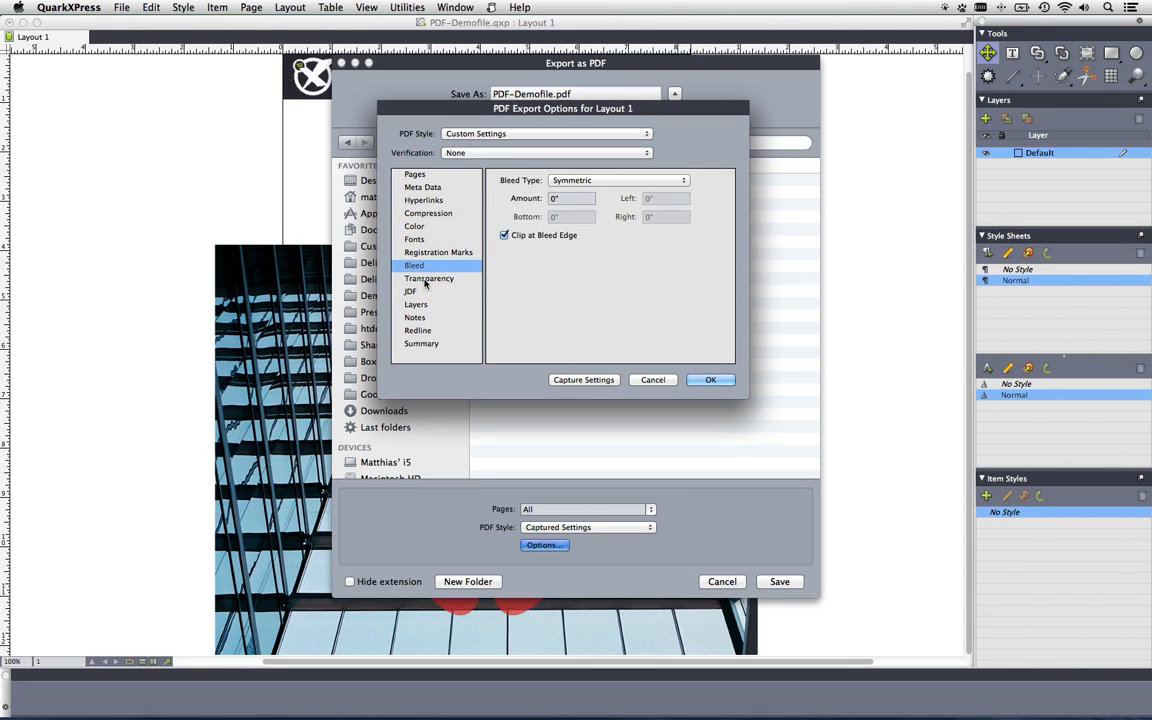
{"action": "left_click", "coordinate": [424, 280]}
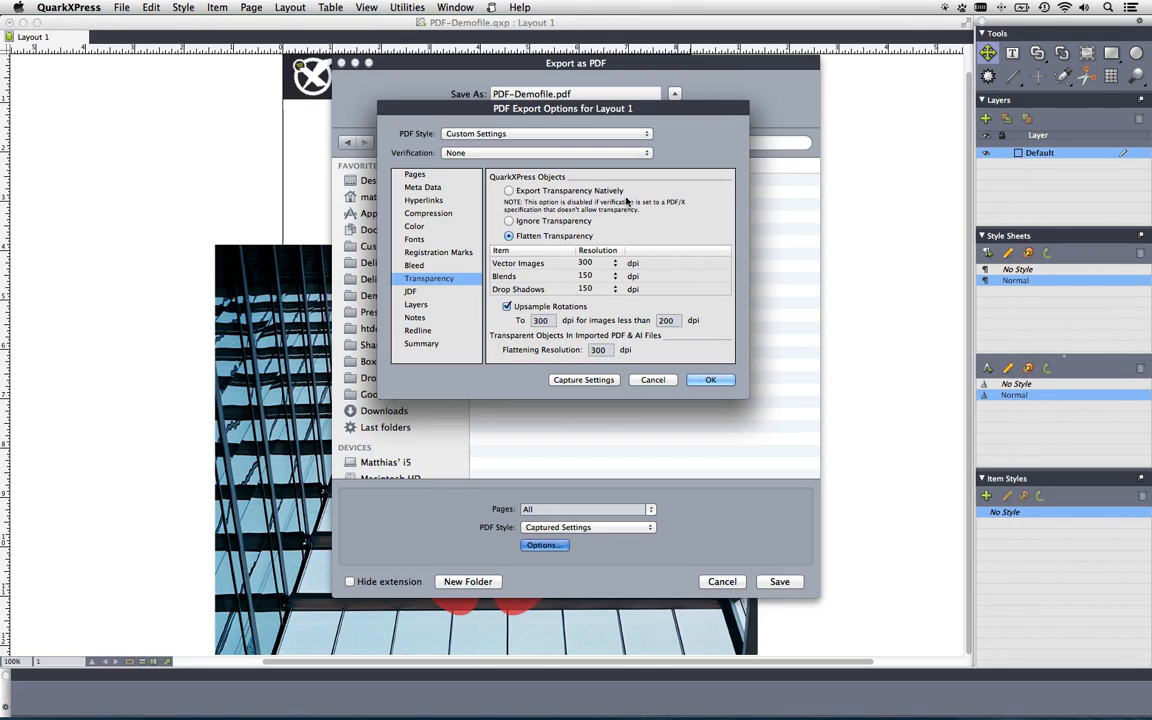
Step: Try PDF/X-1a: 2001 verification to check its effect on the transparency options, and return verification to None
{"action": "left_click", "coordinate": [524, 150]}
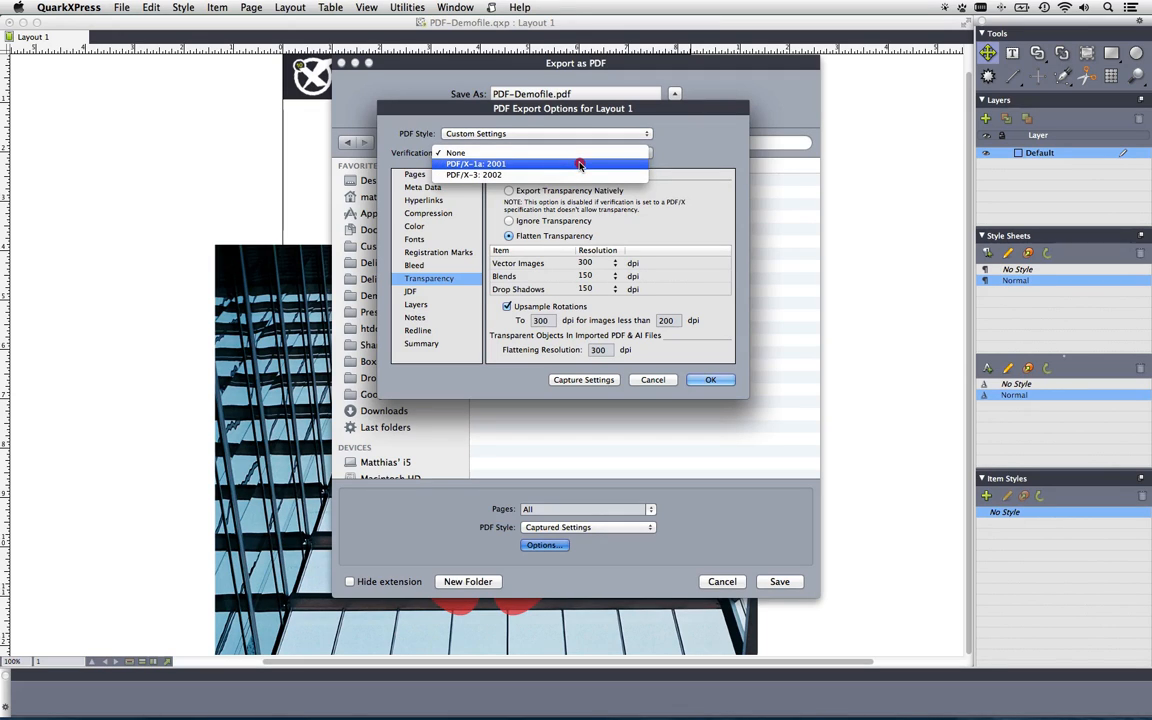
{"action": "left_click", "coordinate": [579, 164]}
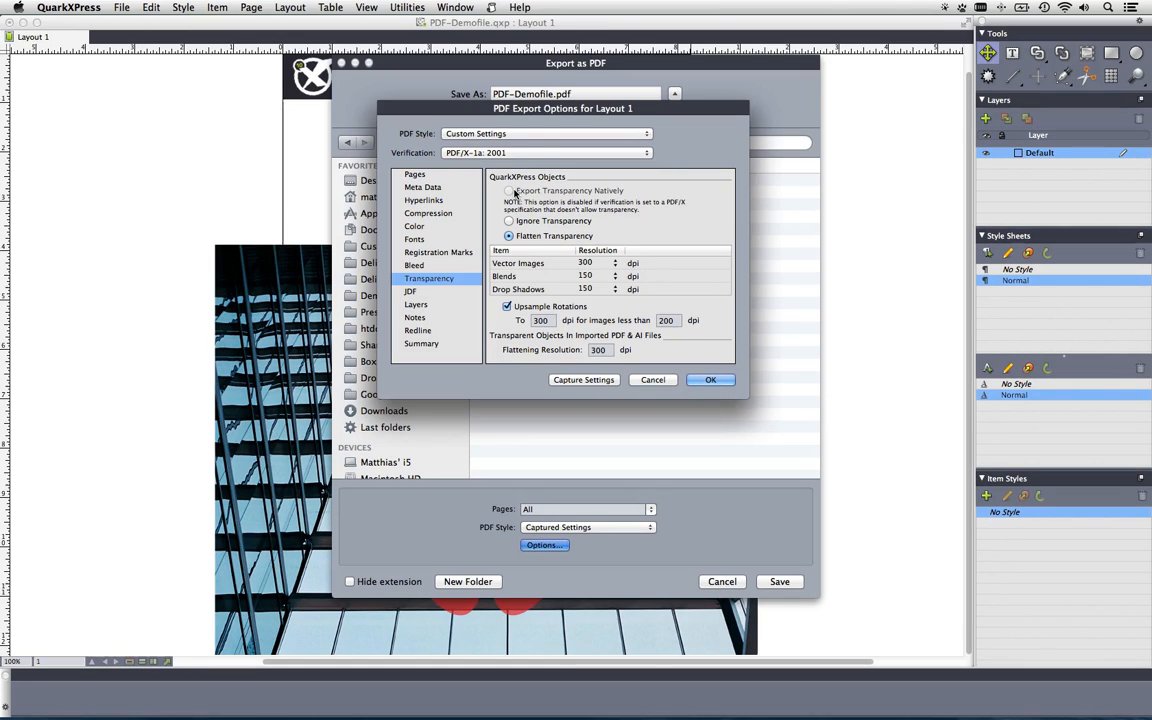
{"action": "left_click", "coordinate": [529, 152]}
{"action": "left_click", "coordinate": [529, 141]}
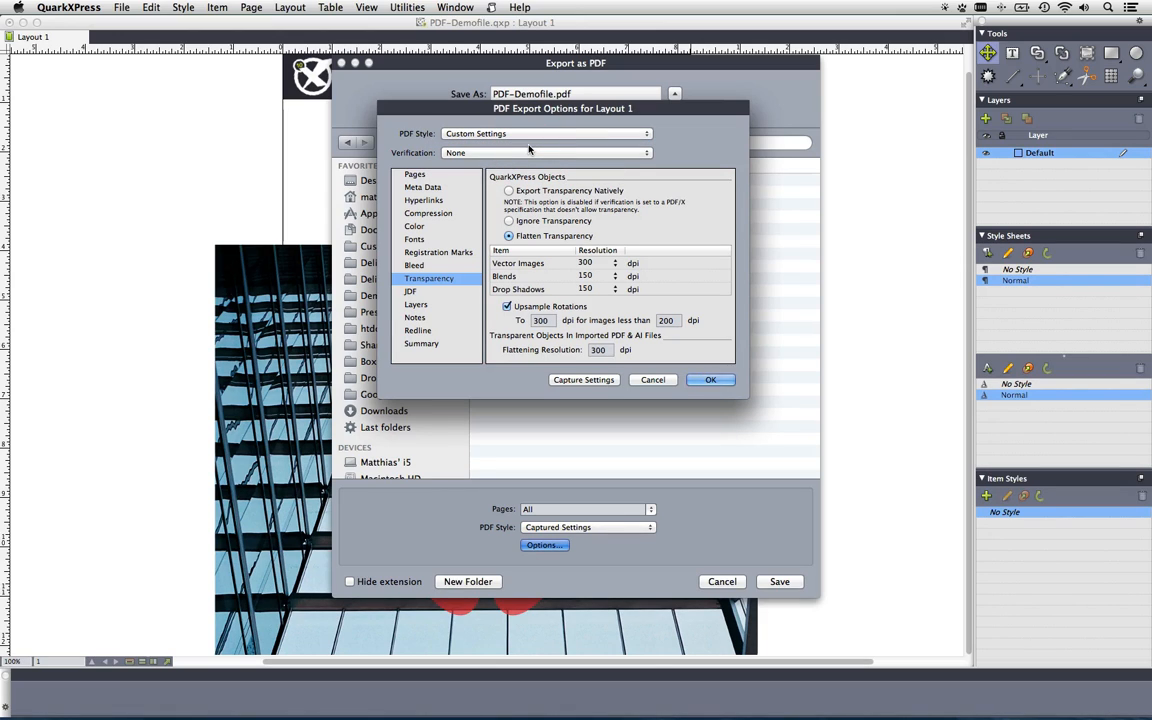
Step: Set transparency to export natively and save the settings as a new PDF output style named Native Transparency
{"action": "left_click", "coordinate": [529, 193]}
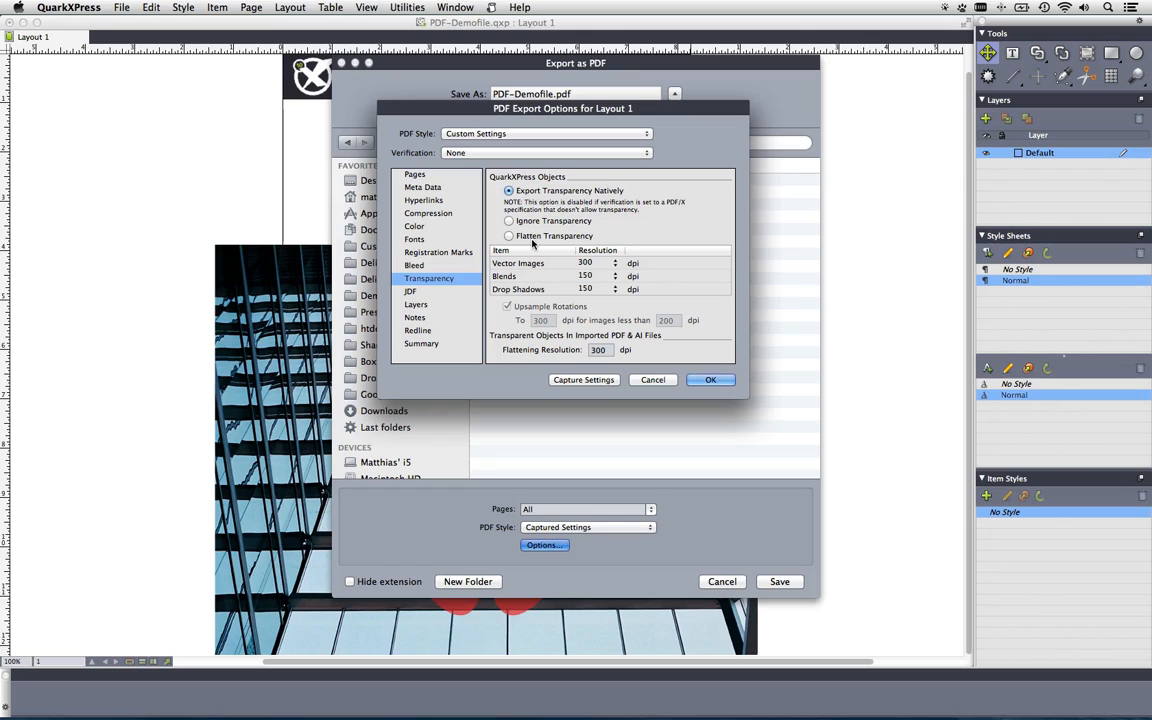
{"action": "left_click", "coordinate": [553, 136]}
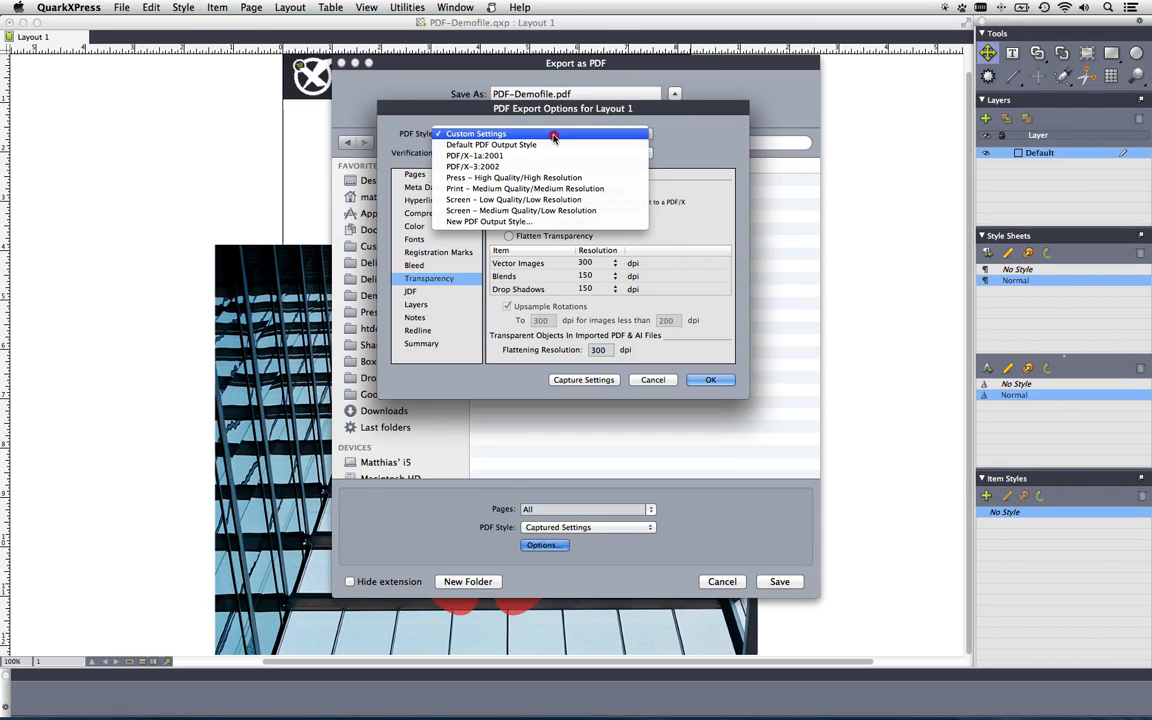
{"action": "left_click", "coordinate": [548, 221]}
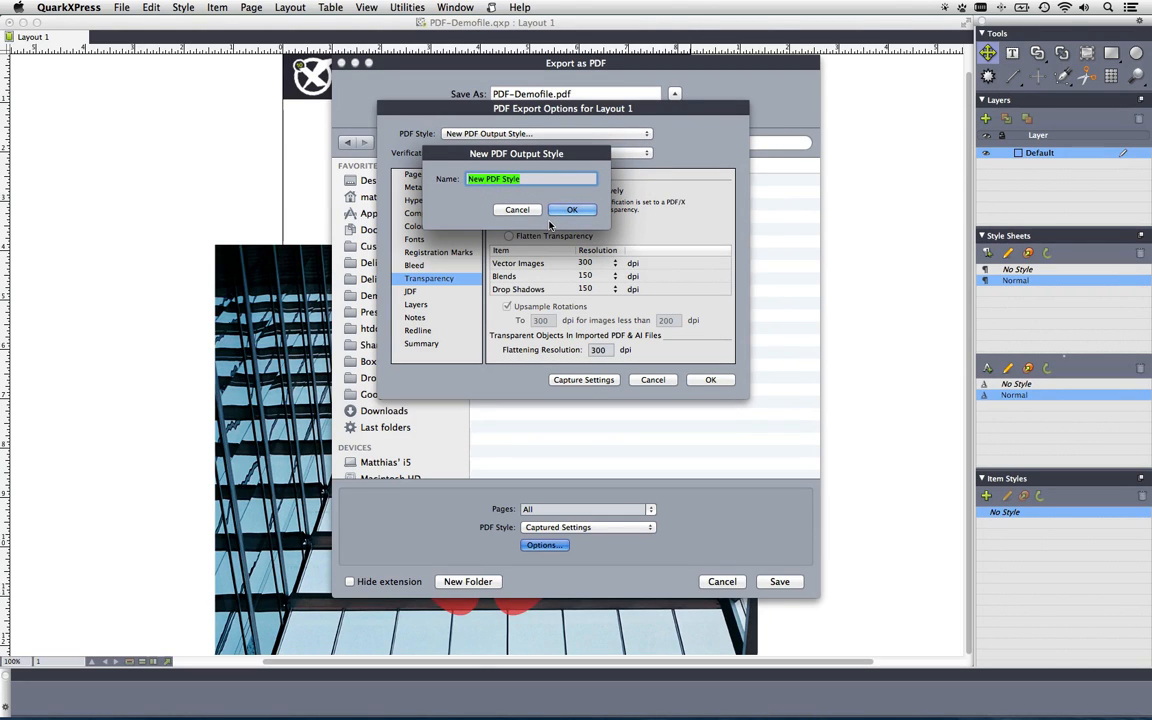
{"action": "type", "text": "Na"}
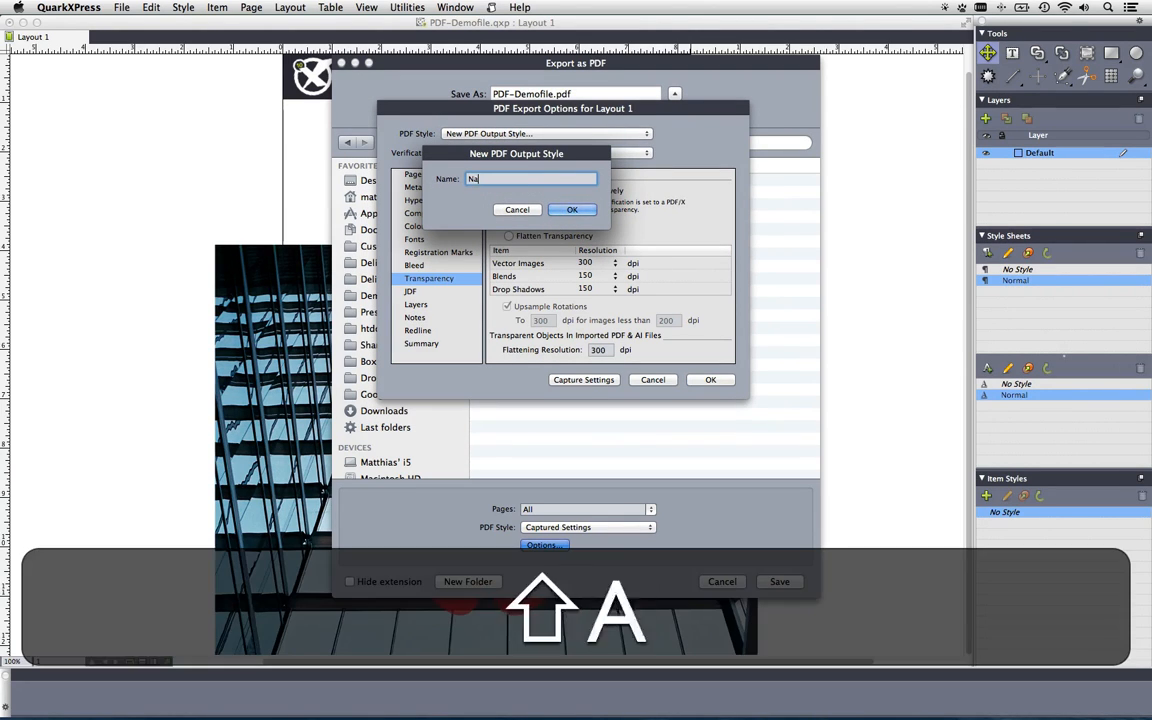
{"action": "type", "text": "tive Tran"}
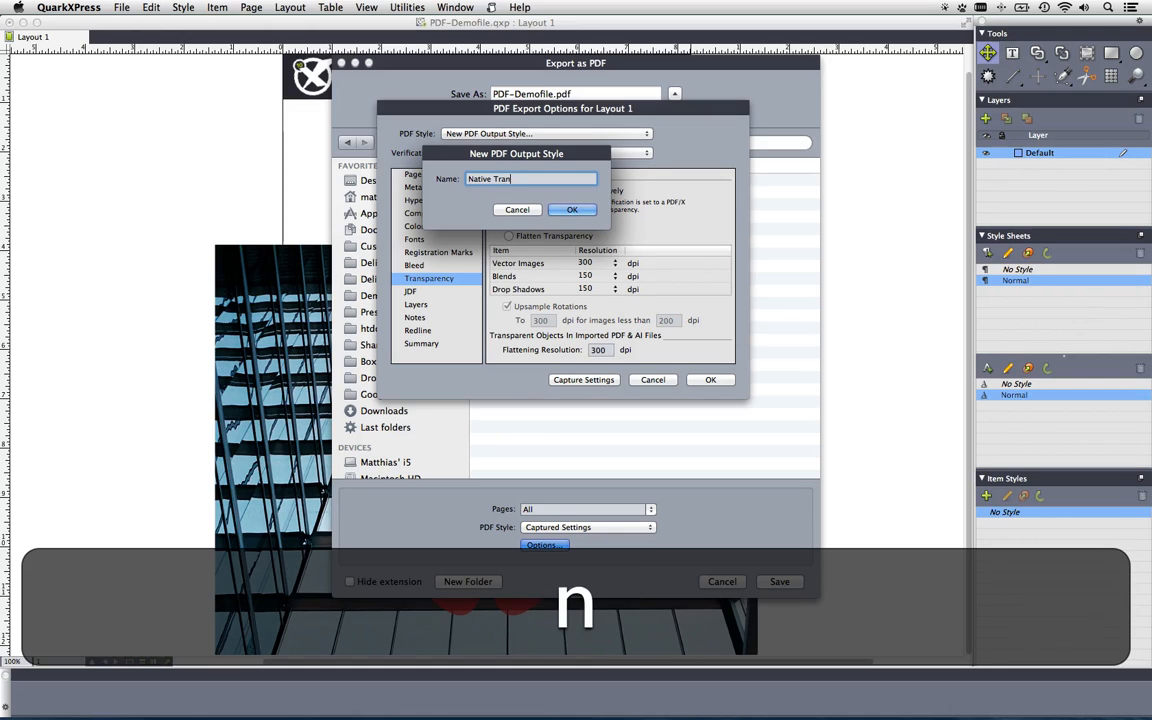
{"action": "type", "text": "sparency"}
{"action": "left_click", "coordinate": [576, 209]}
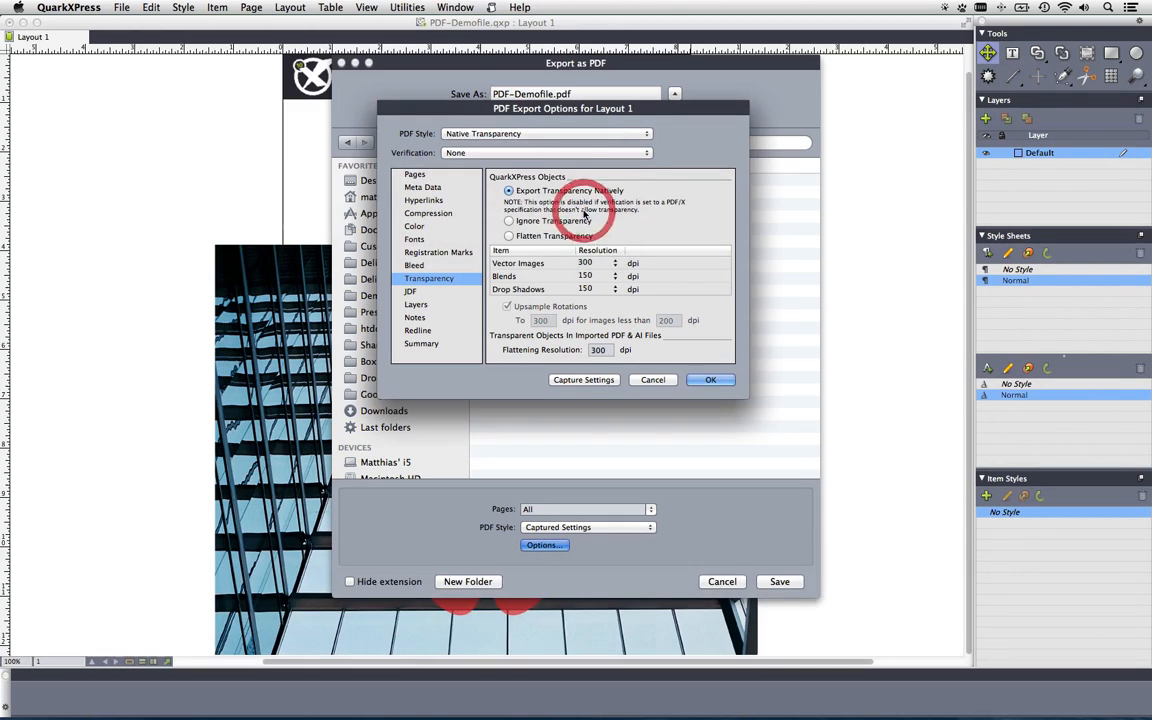
Step: Accept the export options and export the layout as PDF-Demofile-native.pdf
{"action": "left_click", "coordinate": [707, 380]}
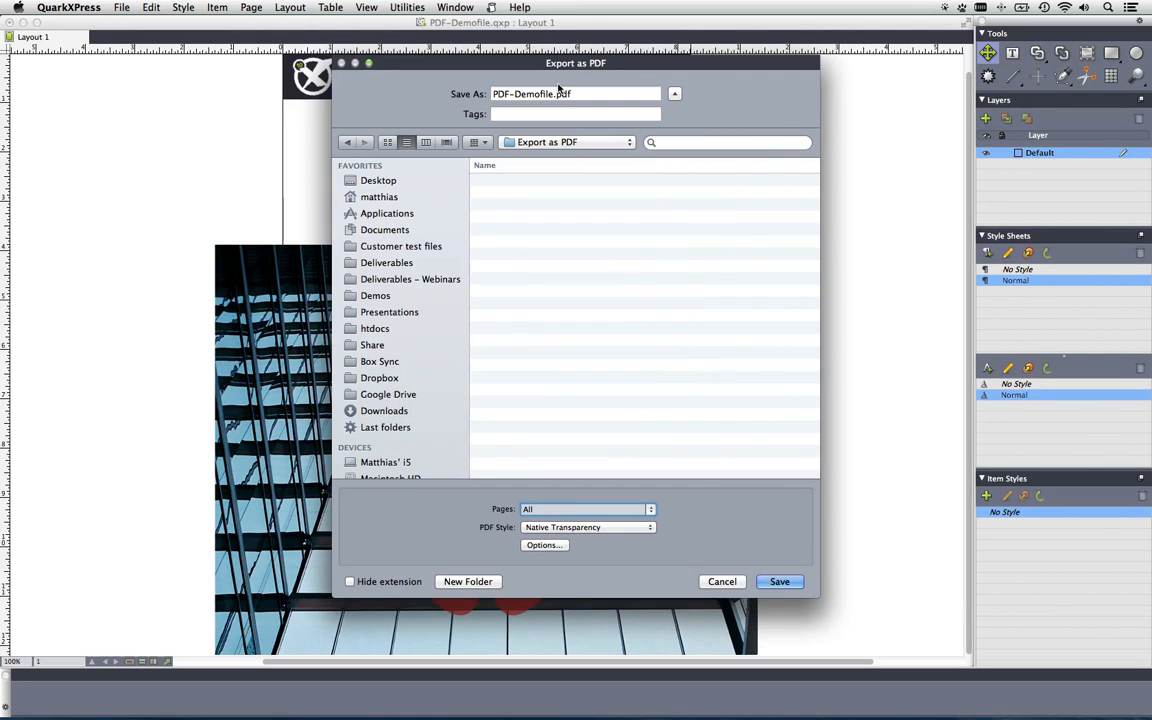
{"action": "left_click", "coordinate": [555, 94]}
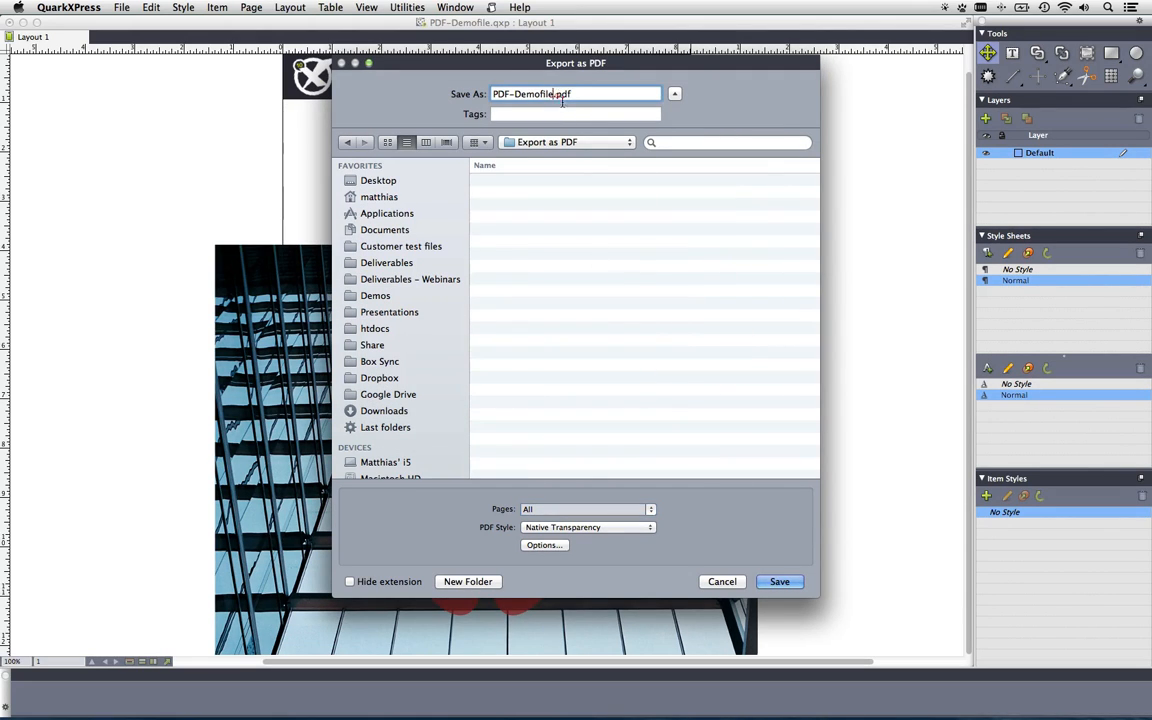
{"action": "type", "text": "-native"}
{"action": "left_click", "coordinate": [772, 582]}
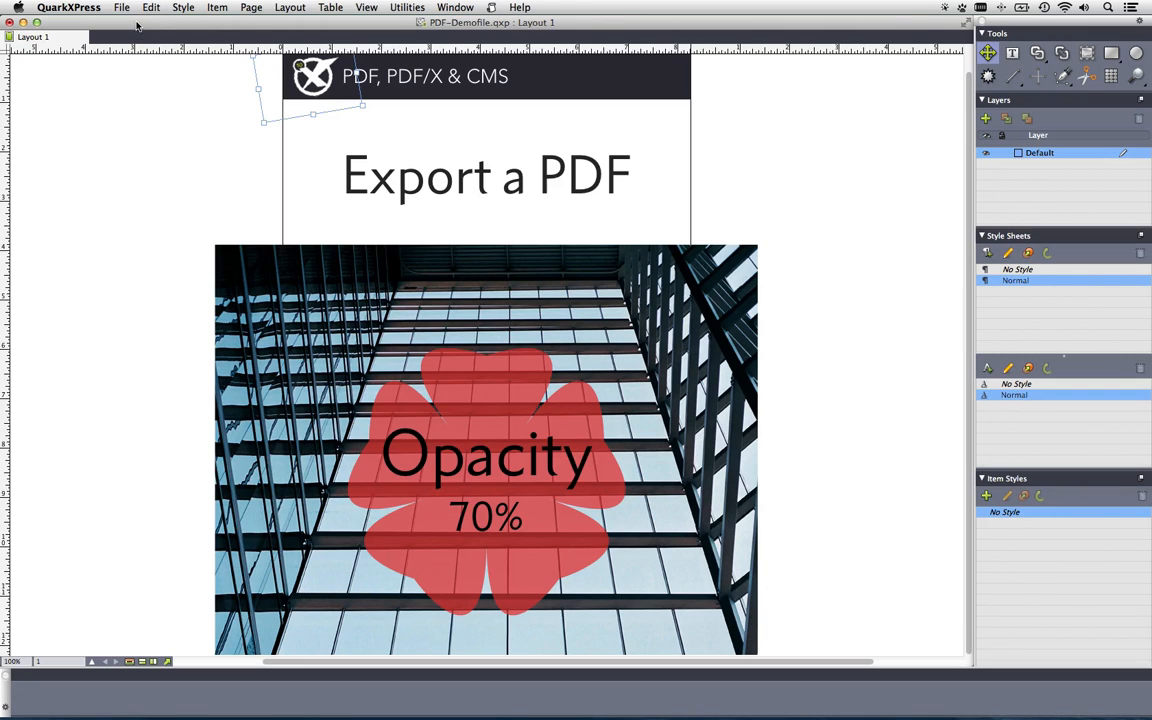
Step: Begin another PDF export of the layout, load the Native Transparency style in its options and set transparency to flatten
{"action": "key", "text": "alt+super+p"}
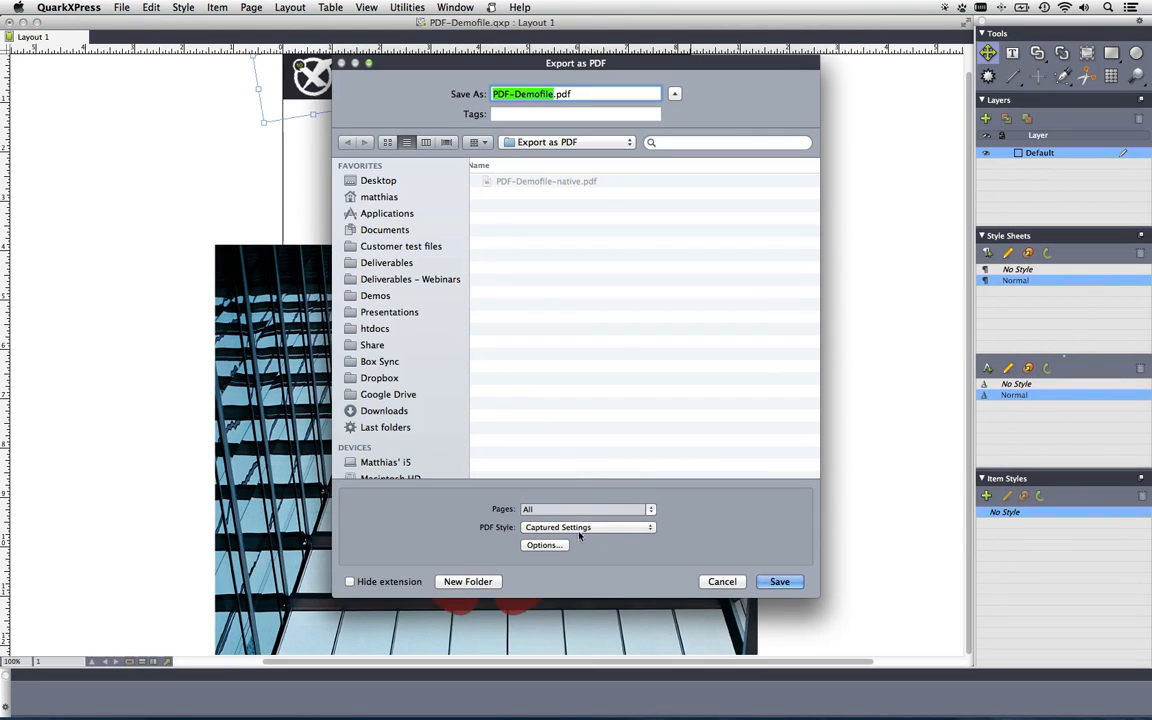
{"action": "left_click", "coordinate": [545, 545]}
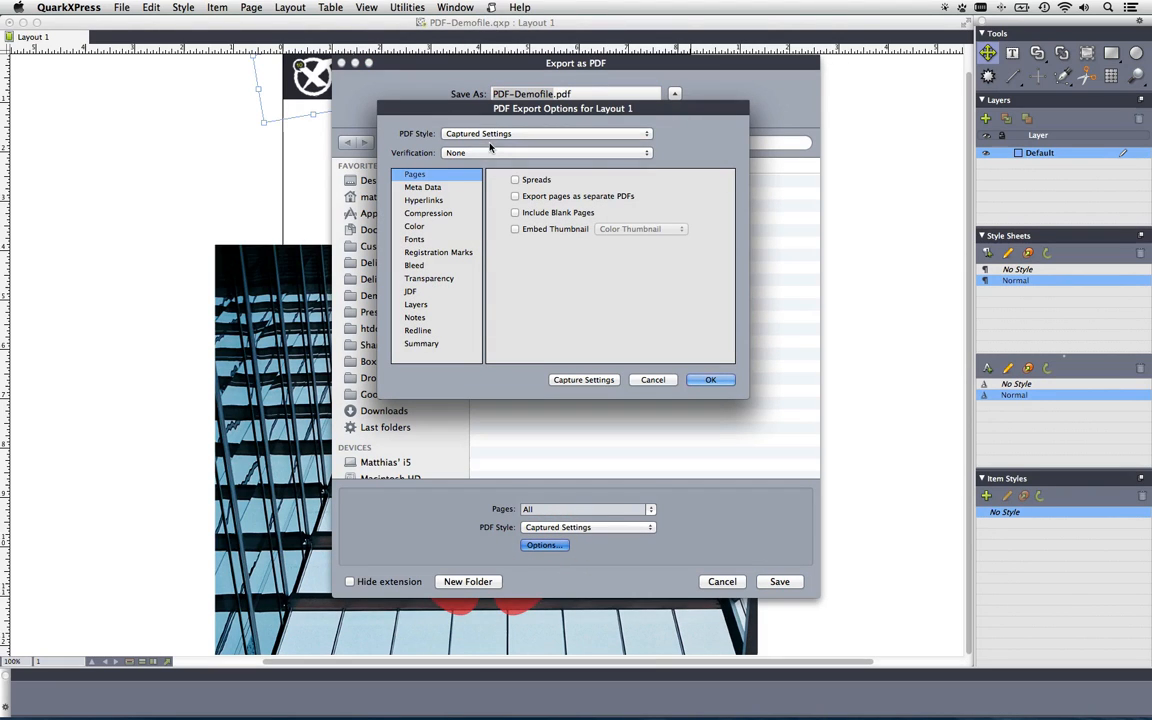
{"action": "left_click", "coordinate": [488, 134]}
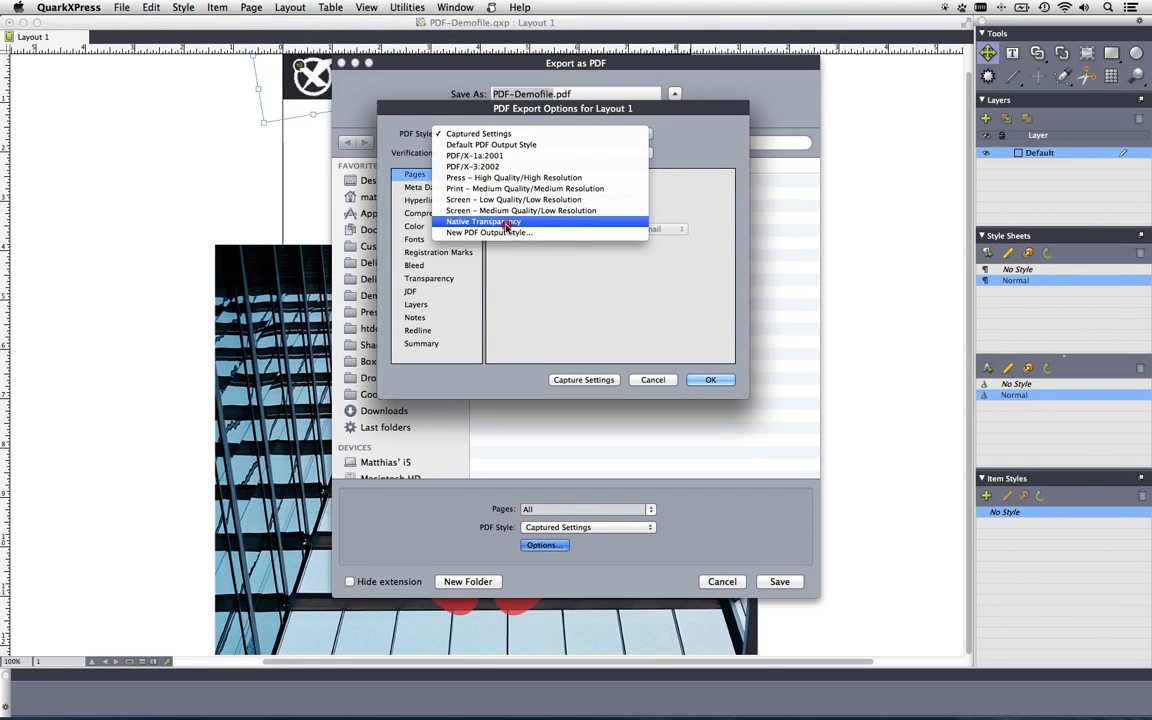
{"action": "left_click", "coordinate": [505, 227]}
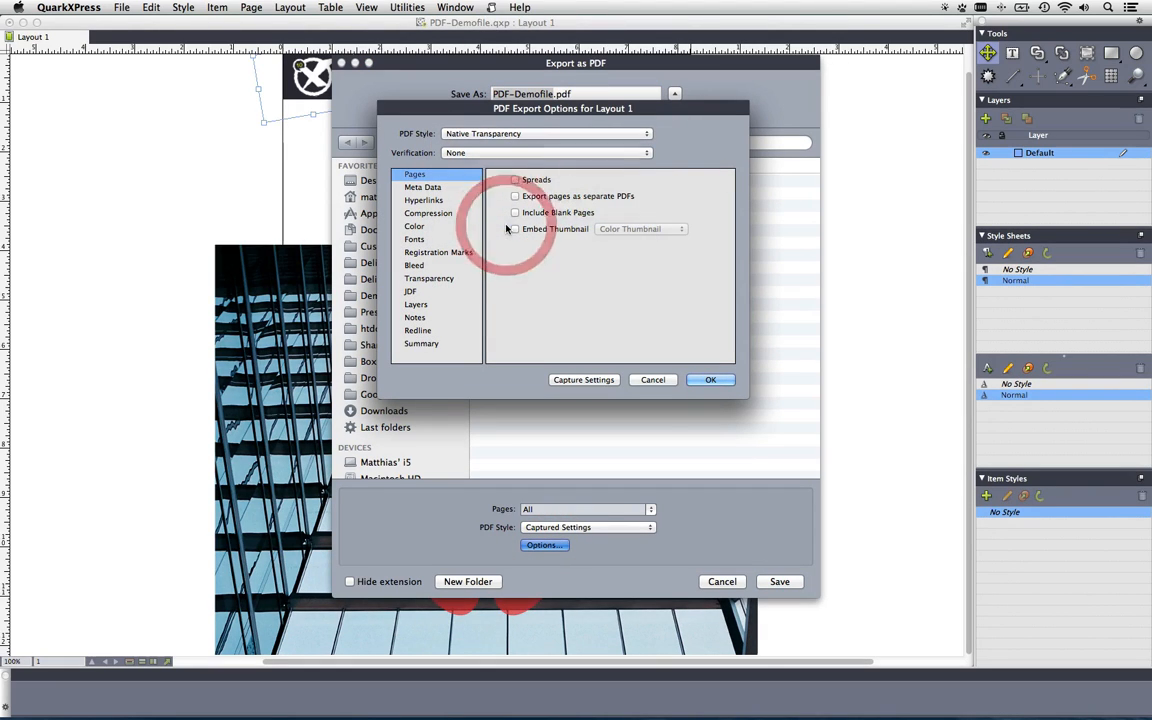
{"action": "left_click", "coordinate": [428, 278]}
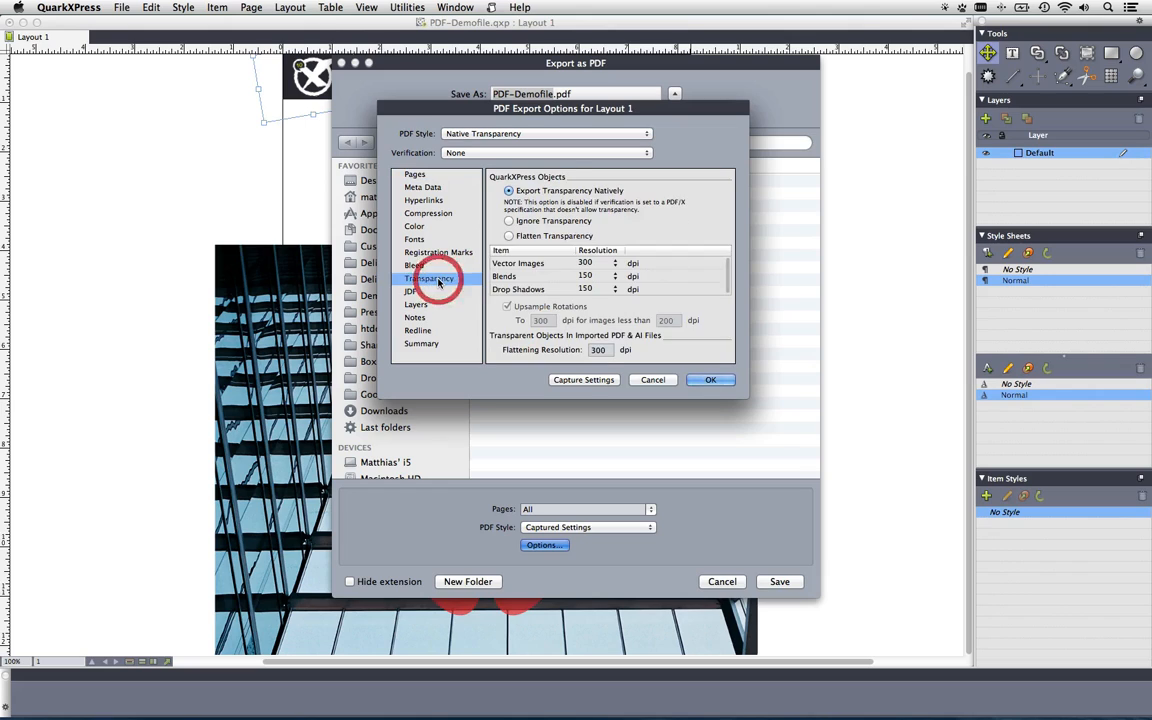
{"action": "left_click", "coordinate": [518, 237]}
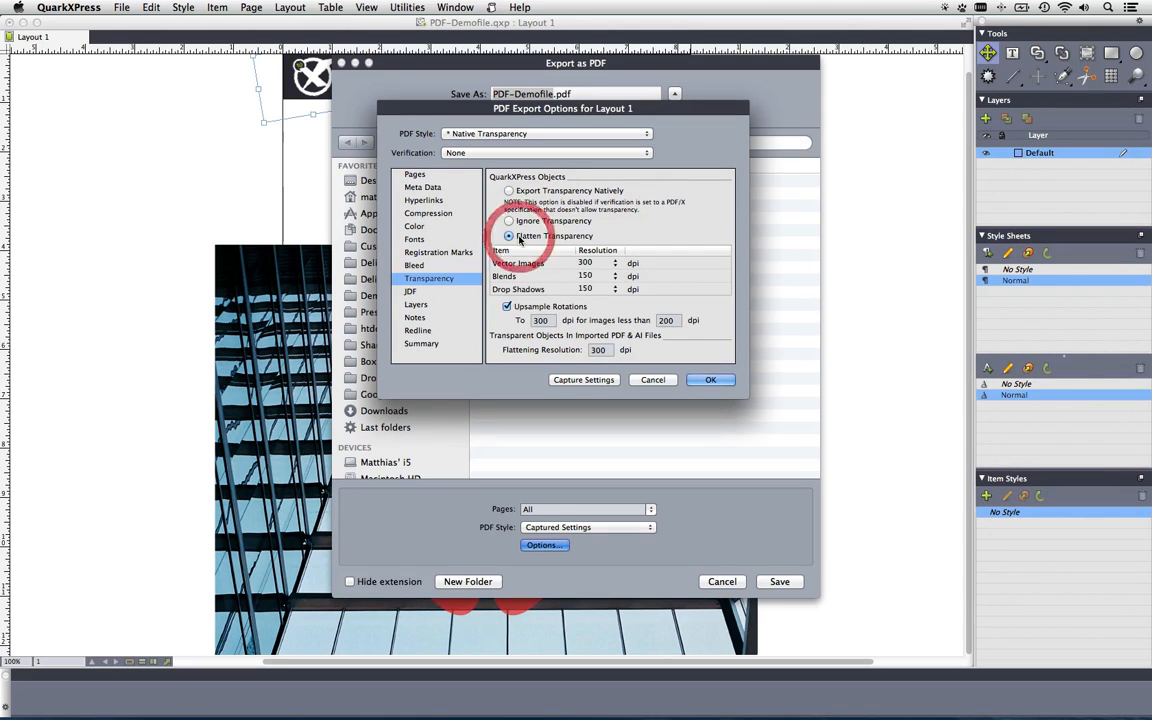
Step: Save the flattening settings as a new PDF output style named flatten and accept the export options
{"action": "left_click", "coordinate": [538, 133]}
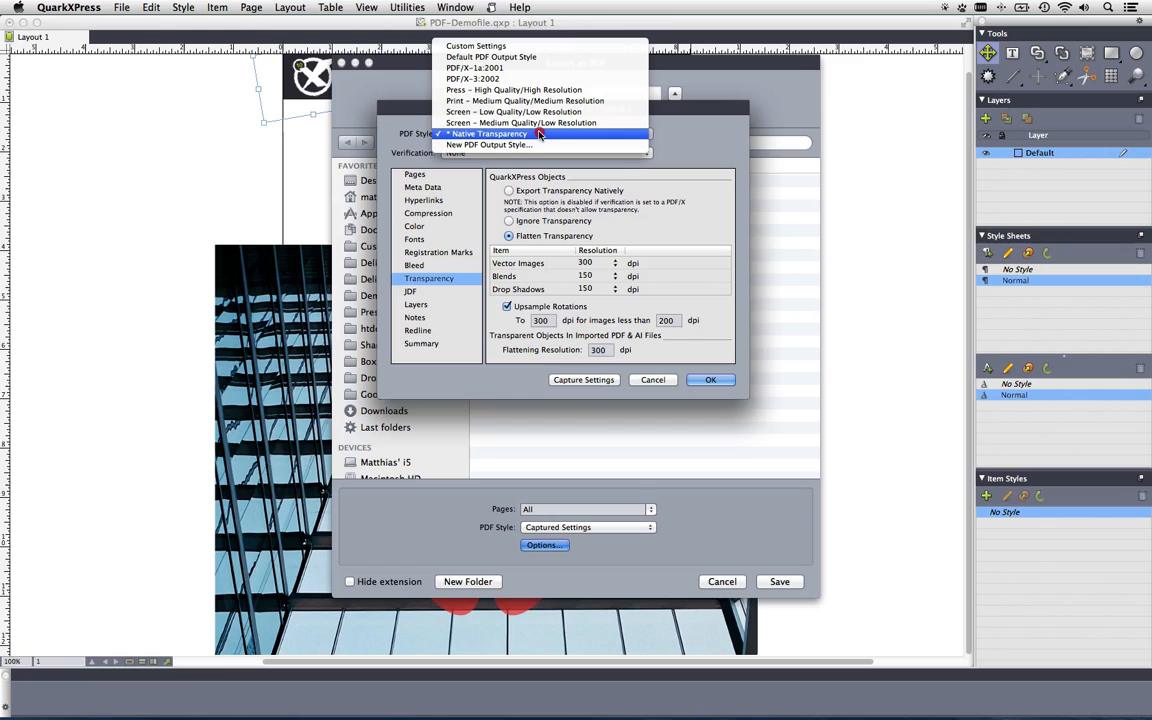
{"action": "left_click", "coordinate": [540, 145]}
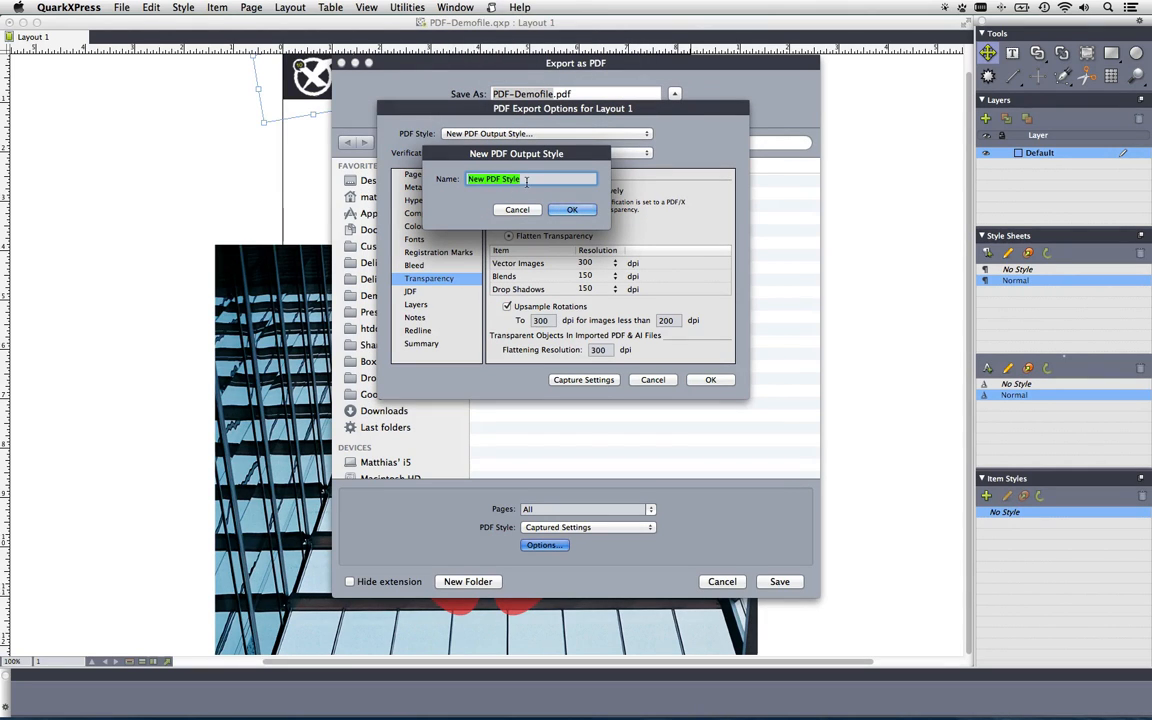
{"action": "type", "text": "flatten"}
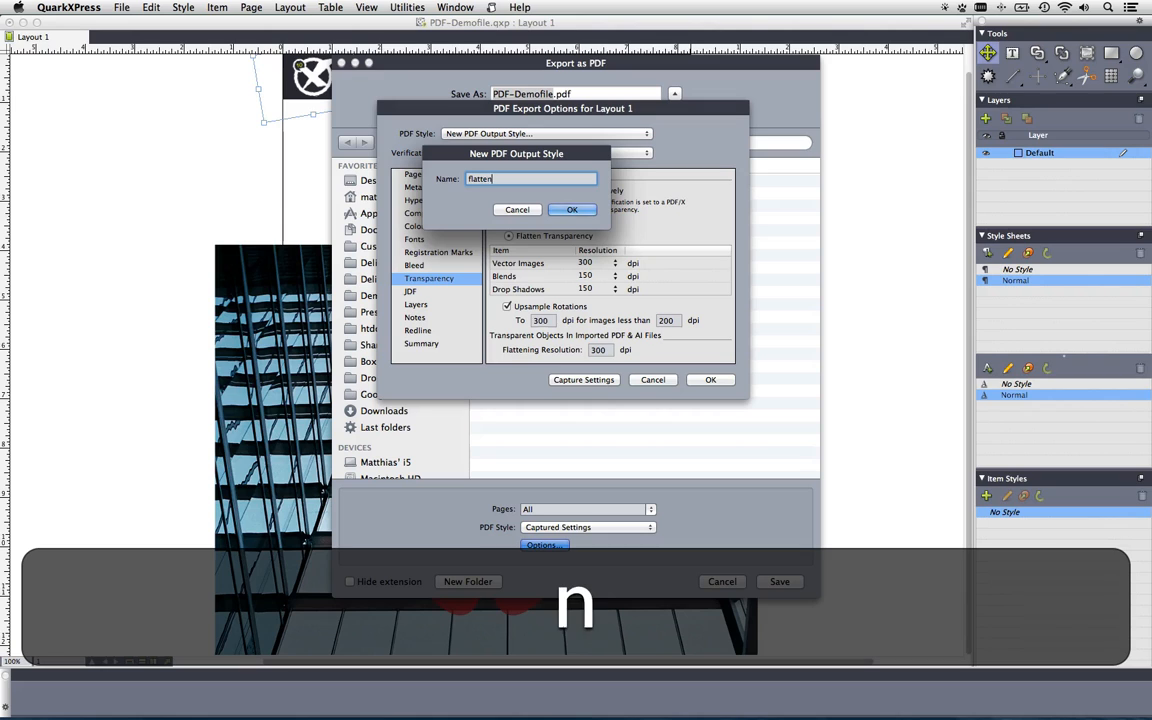
{"action": "left_click", "coordinate": [572, 211]}
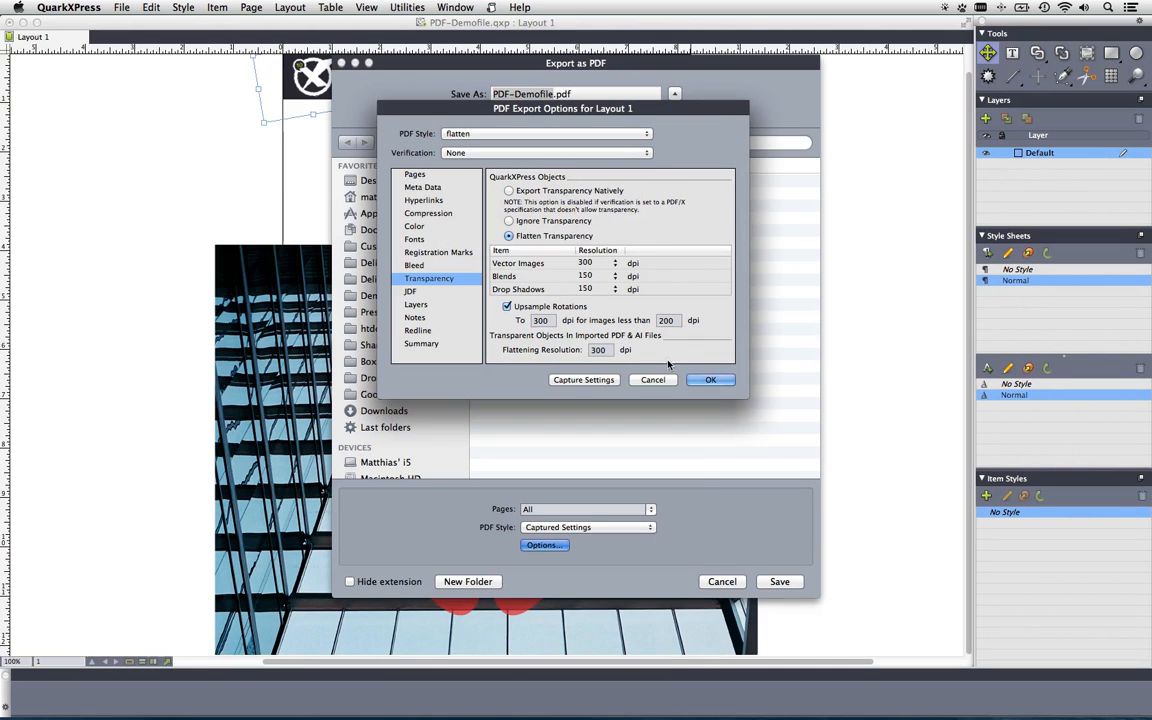
{"action": "left_click", "coordinate": [710, 379]}
Step: Export the layout as PDF-Demofile-flattened.pdf
{"action": "left_click", "coordinate": [557, 94]}
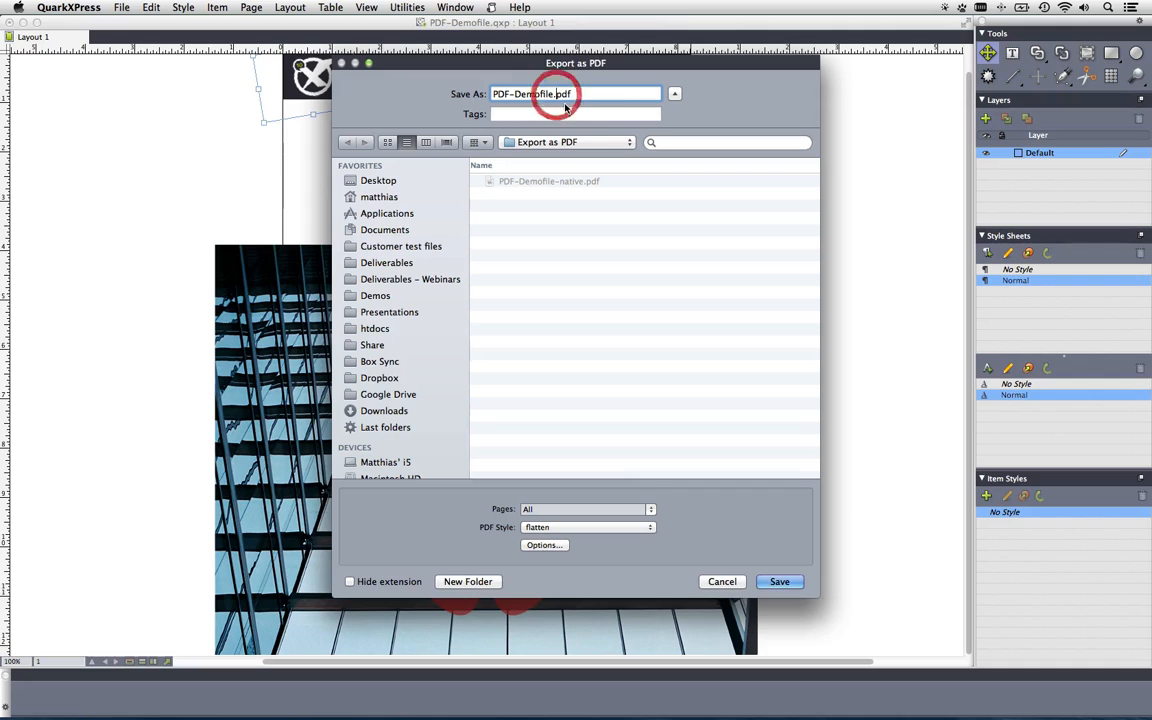
{"action": "key", "text": "Left"}
{"action": "type", "text": "-flatt"}
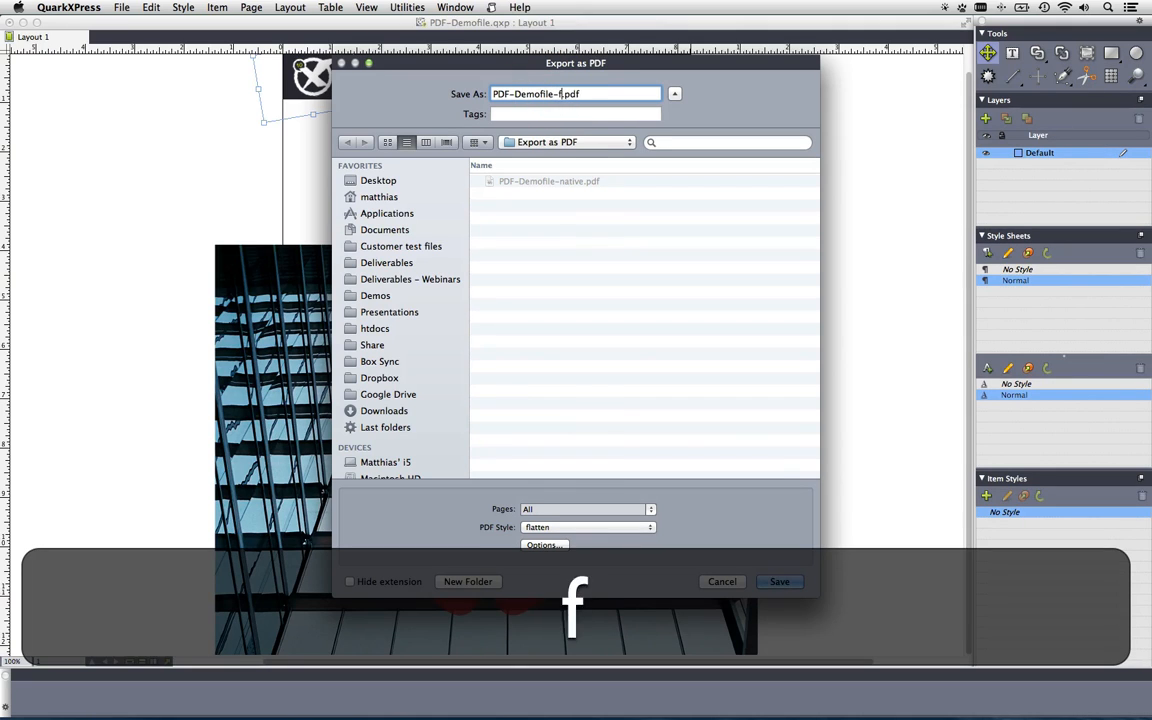
{"action": "type", "text": "ened"}
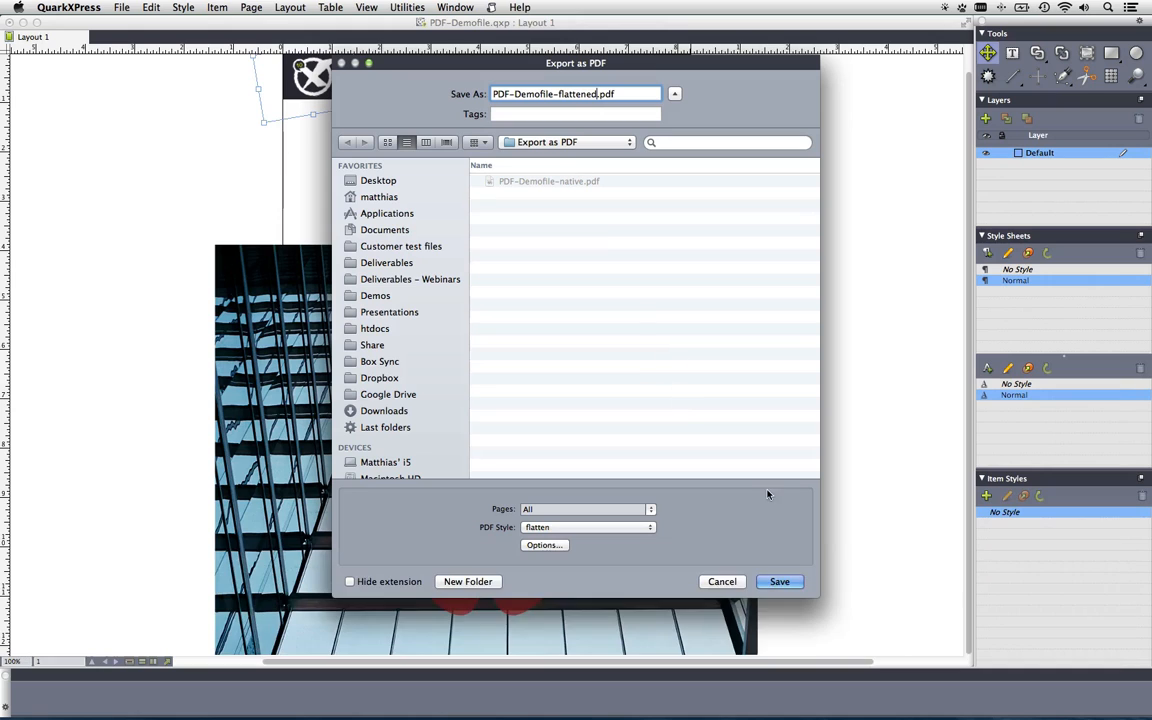
{"action": "left_click", "coordinate": [779, 582]}
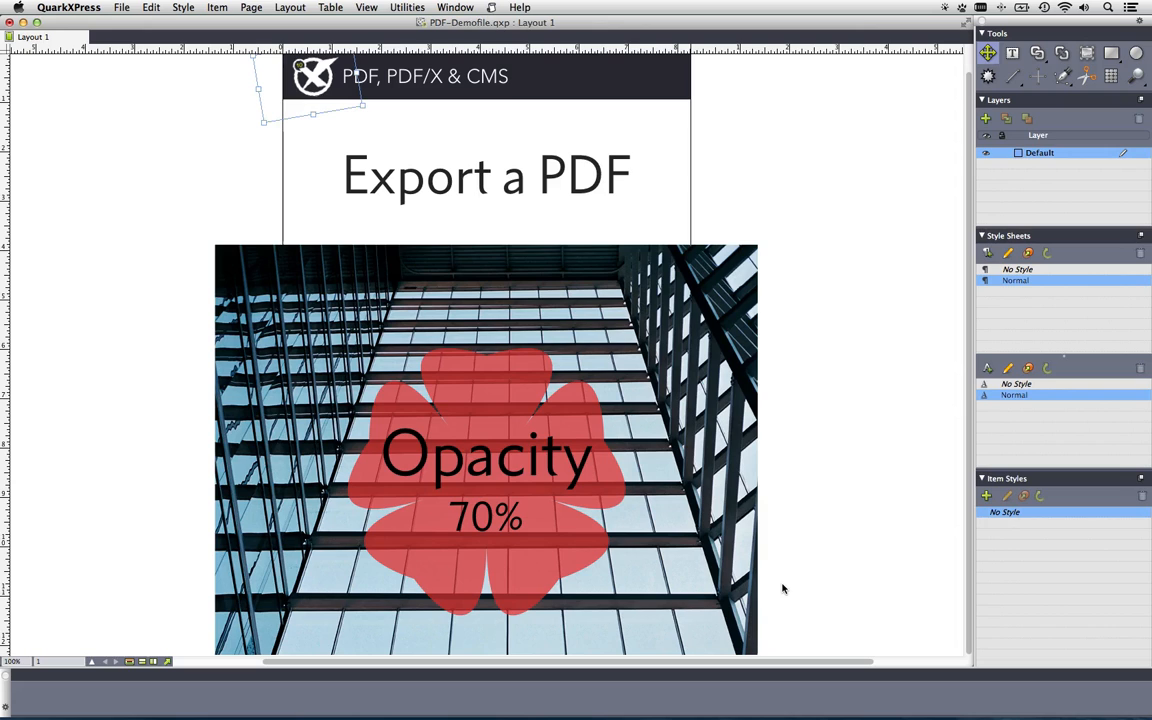
Step: Switch to Acrobat and turn on text and image editing in PDF-Demofile-native.pdf to examine its objects
{"action": "key", "text": "shift+super"}
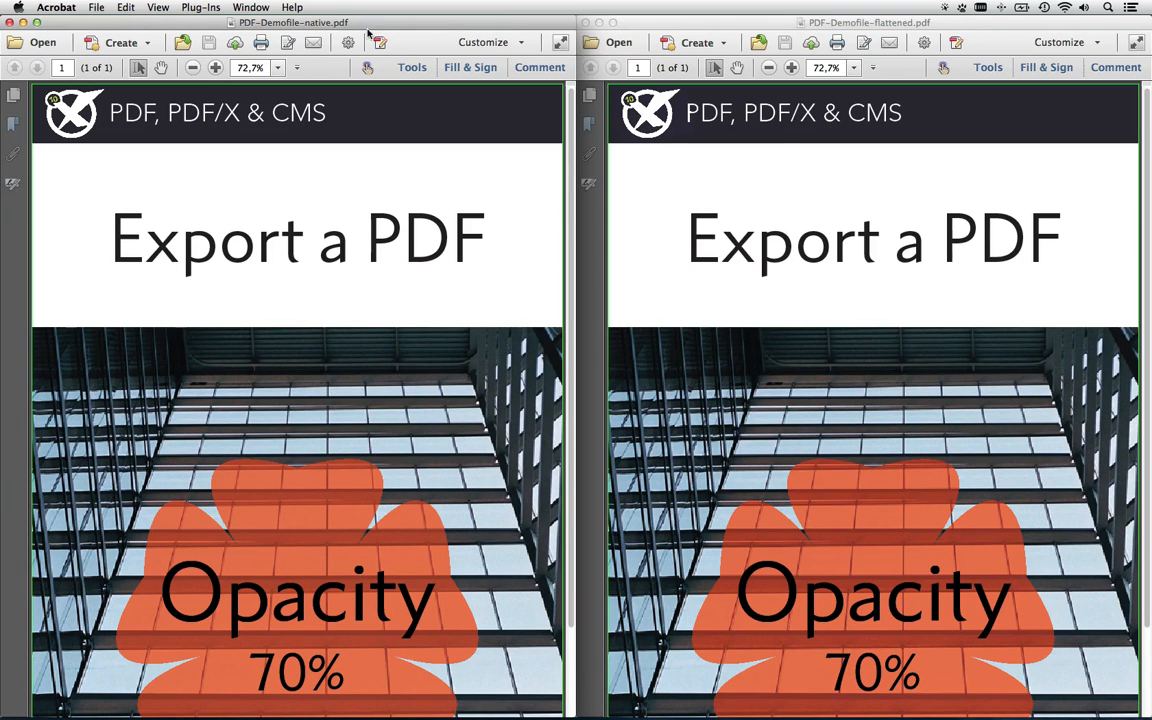
{"action": "left_click", "coordinate": [378, 43]}
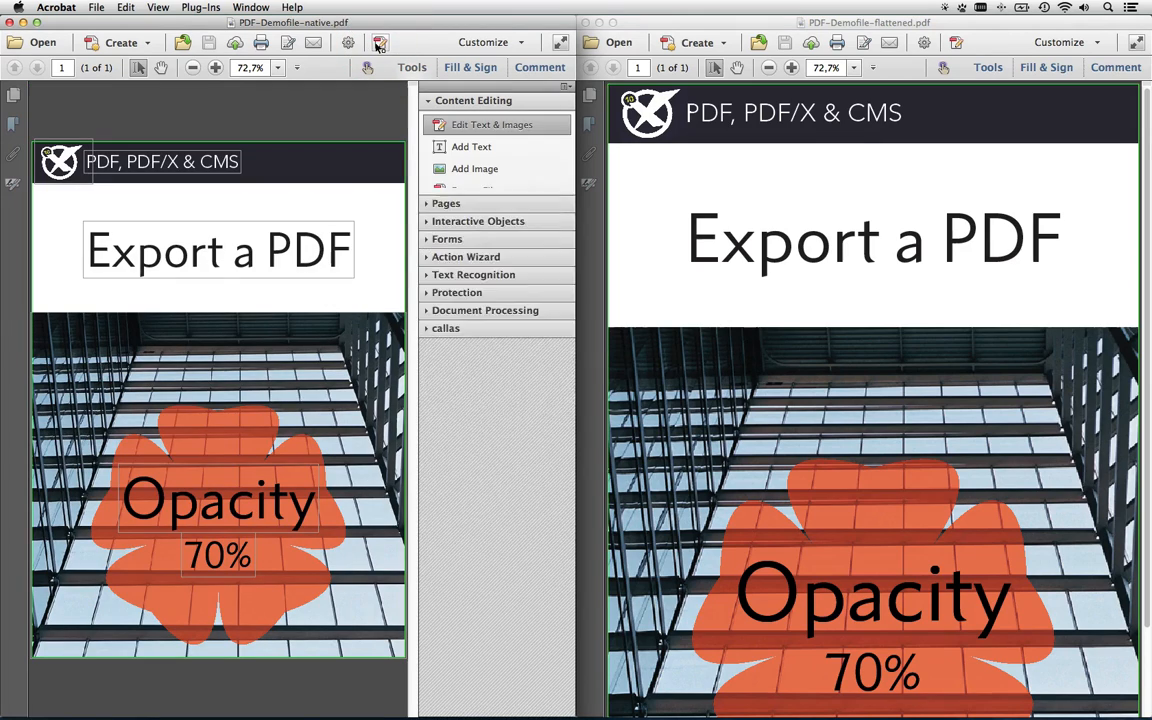
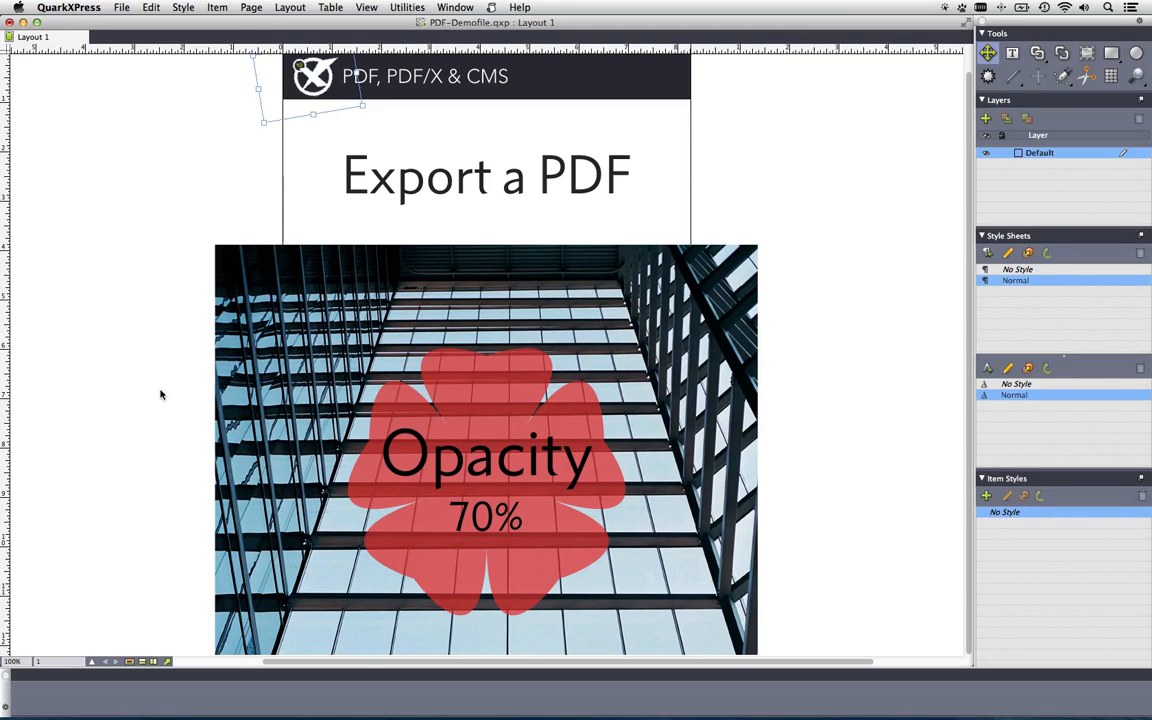
Step: Create a new default color output setup named My Printer
{"action": "left_click", "coordinate": [152, 7]}
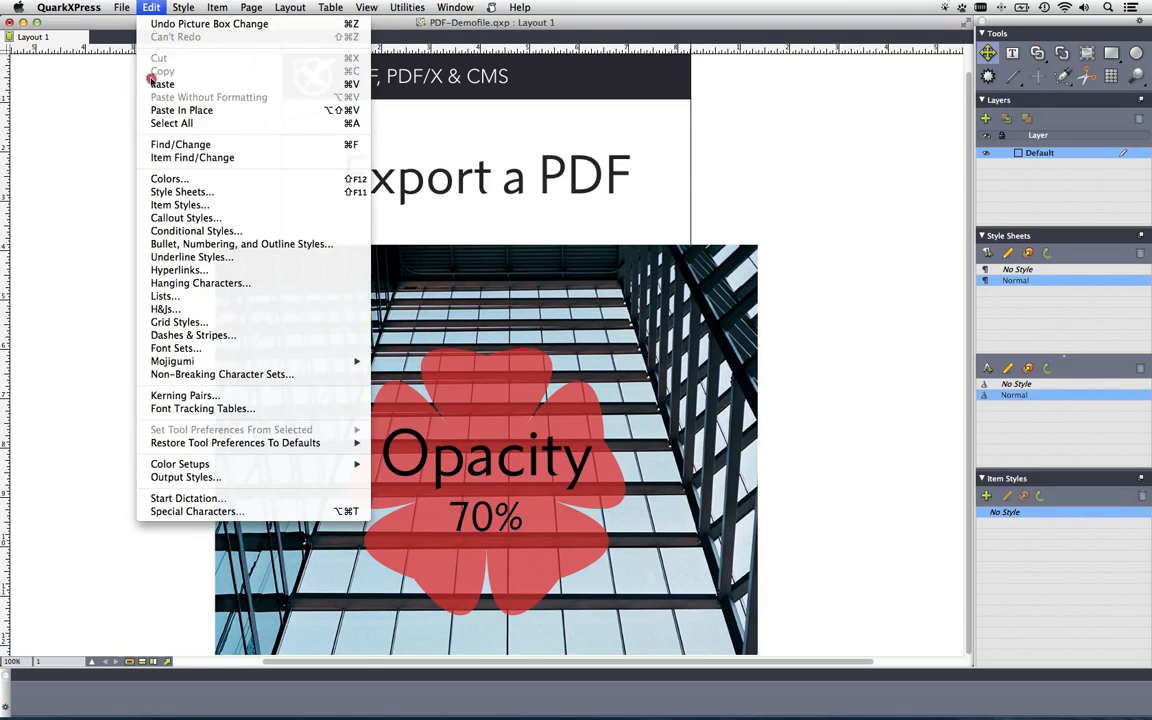
{"action": "mouse_move", "coordinate": [188, 465]}
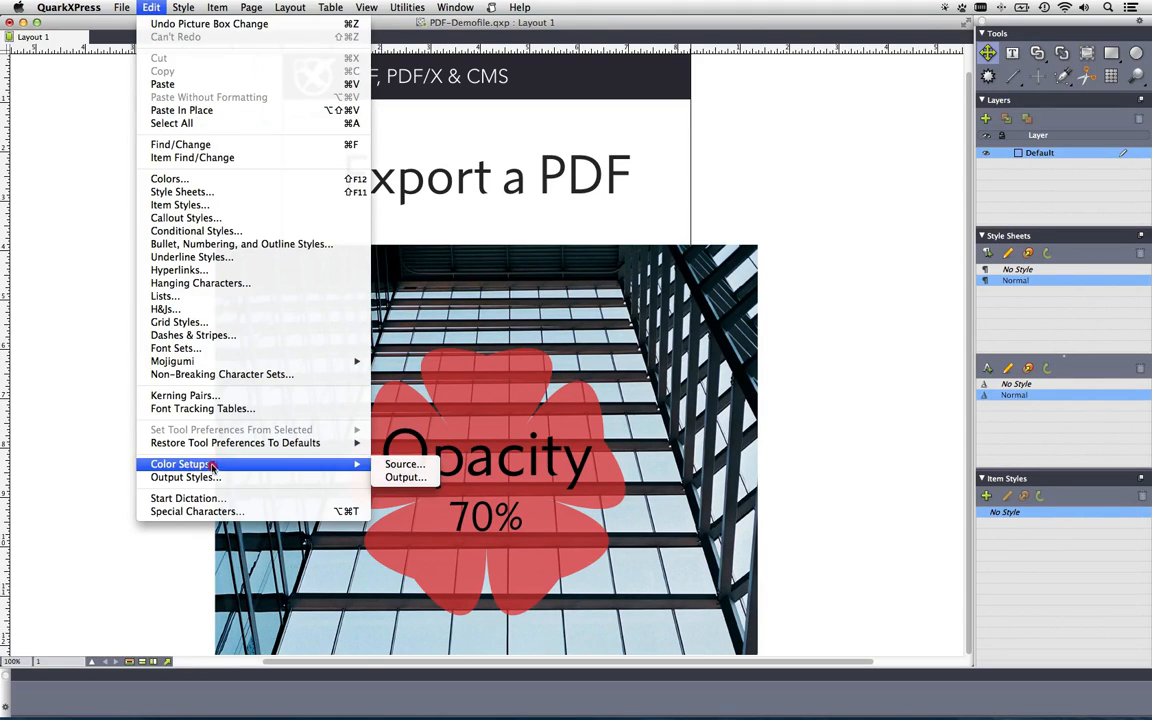
{"action": "left_click", "coordinate": [400, 477]}
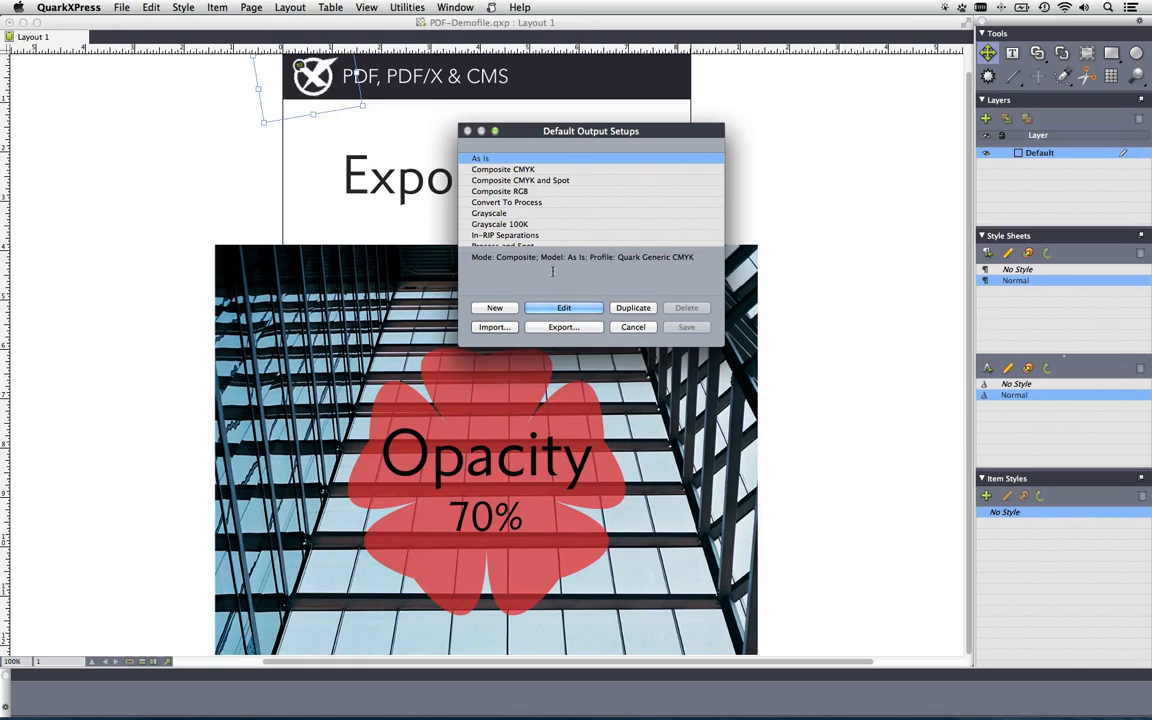
{"action": "left_click", "coordinate": [494, 307]}
{"action": "type", "text": "My Printer"}
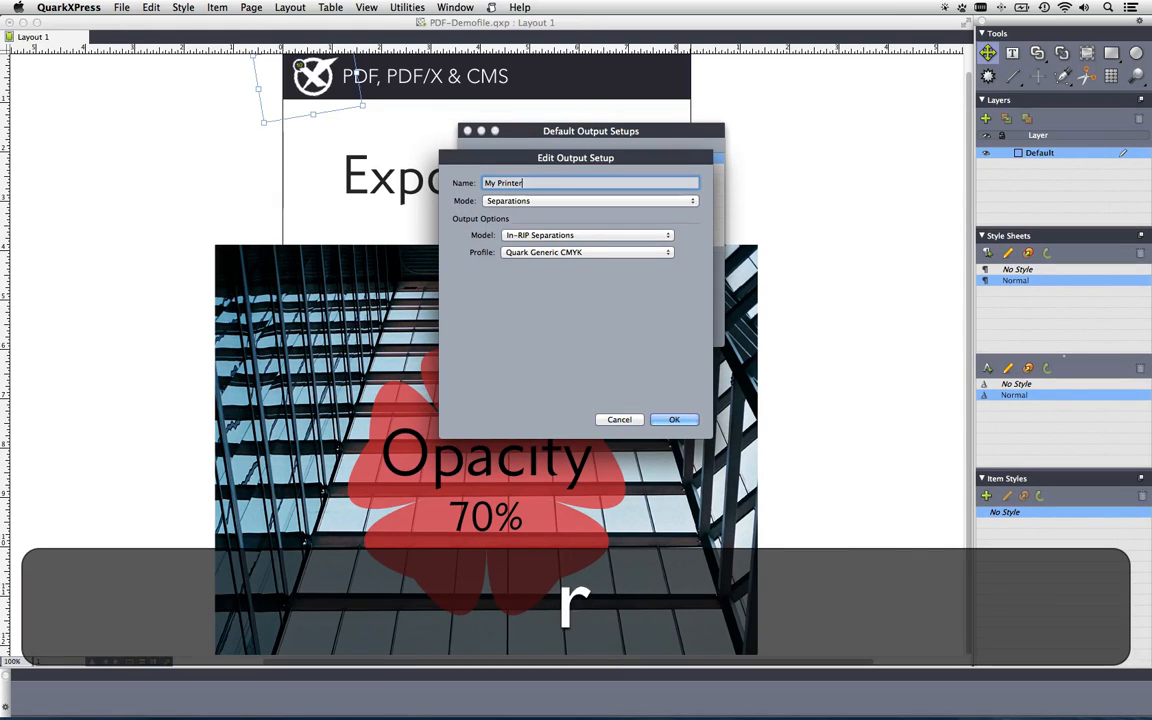
Step: Set the output setup to Composite mode, CMYK model and Euroscale Coated v2 profile, with spot ink conversion to process turned off
{"action": "left_click", "coordinate": [589, 201]}
{"action": "left_click", "coordinate": [589, 192]}
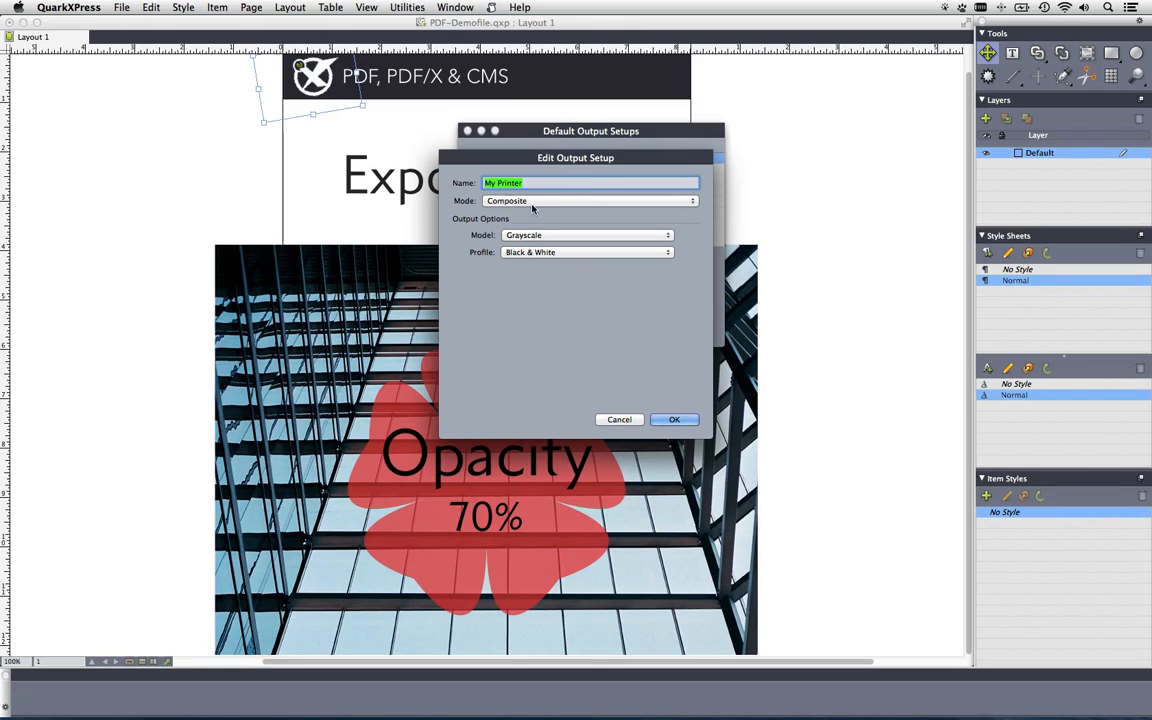
{"action": "left_click", "coordinate": [578, 238]}
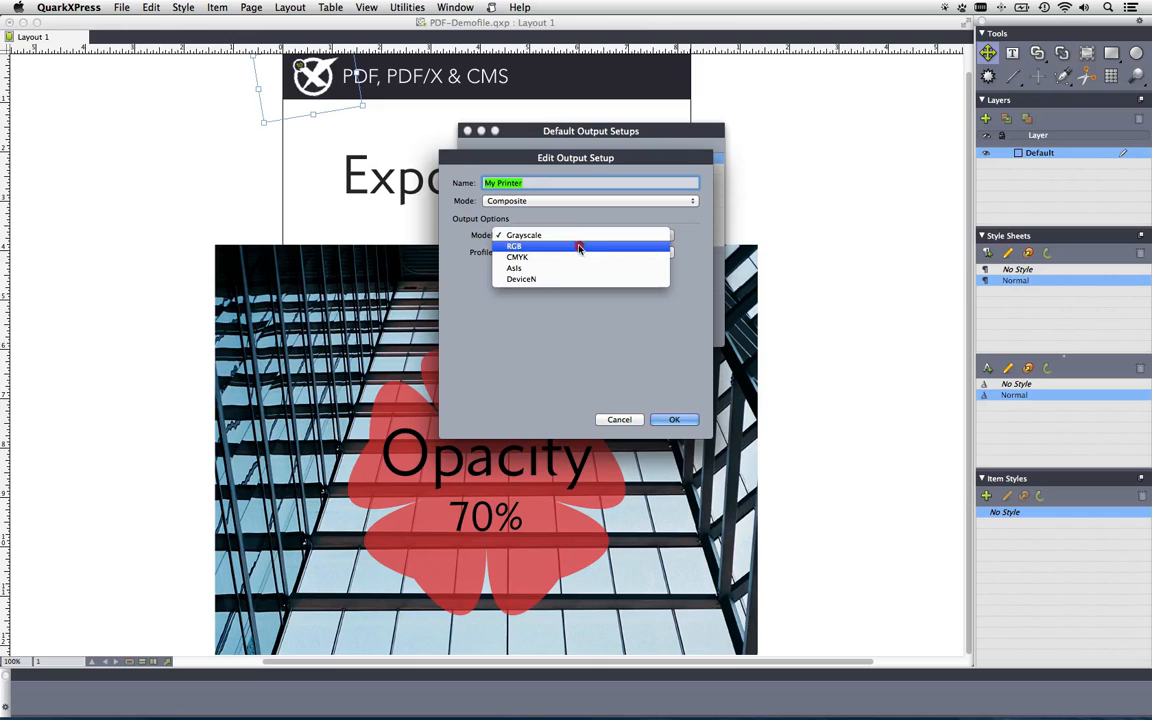
{"action": "left_click", "coordinate": [578, 257]}
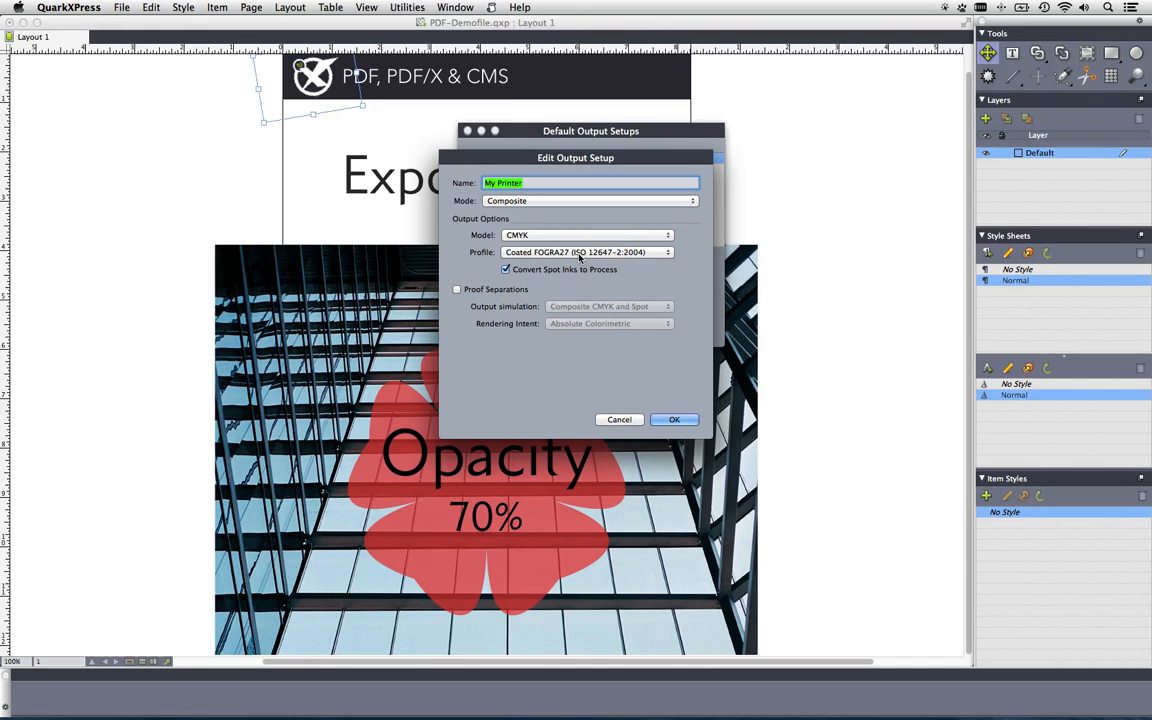
{"action": "left_click", "coordinate": [509, 254]}
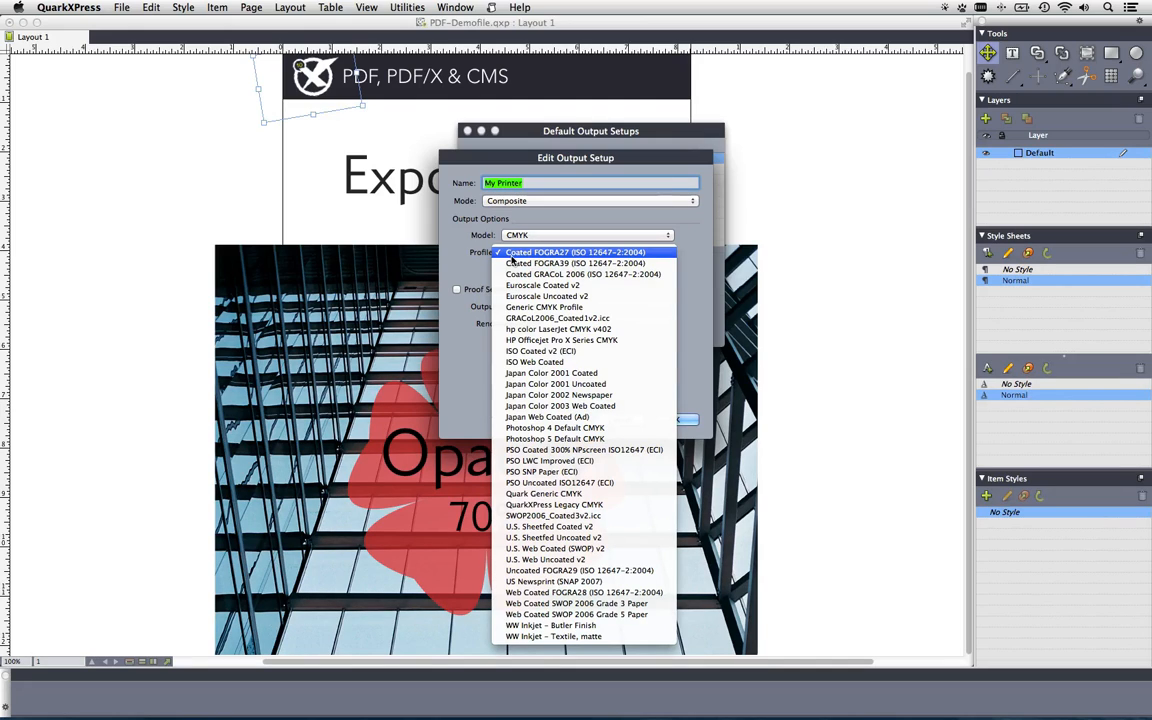
{"action": "left_click", "coordinate": [612, 289]}
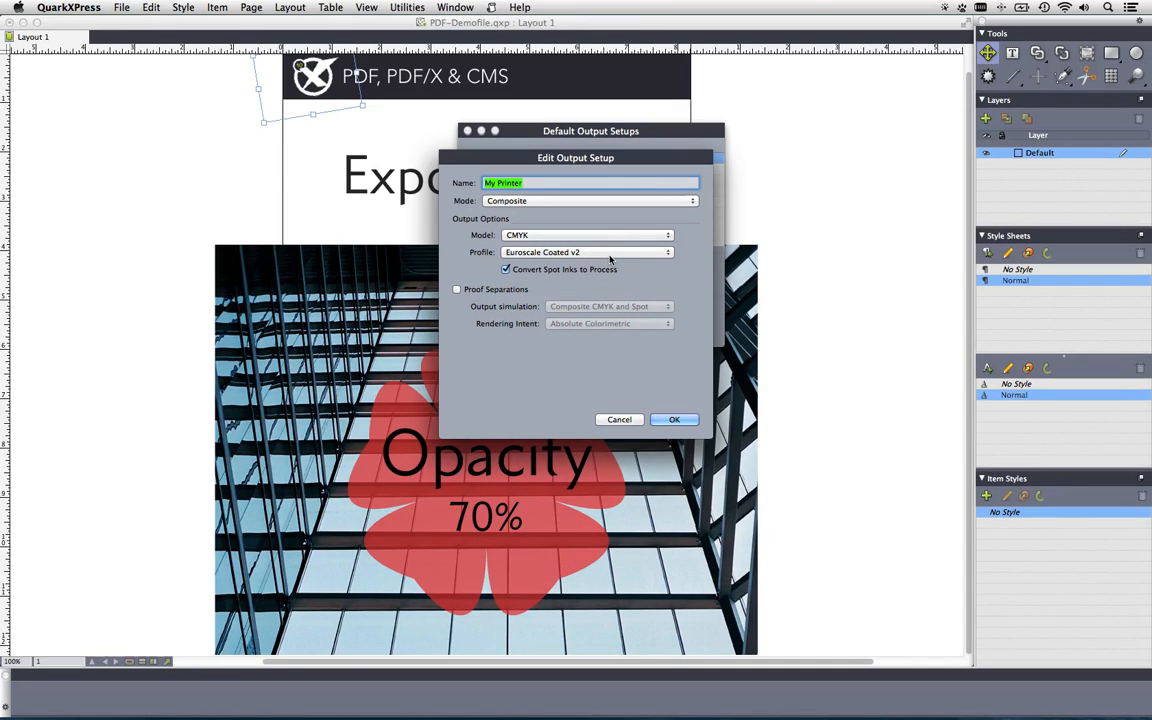
{"action": "left_click", "coordinate": [553, 270]}
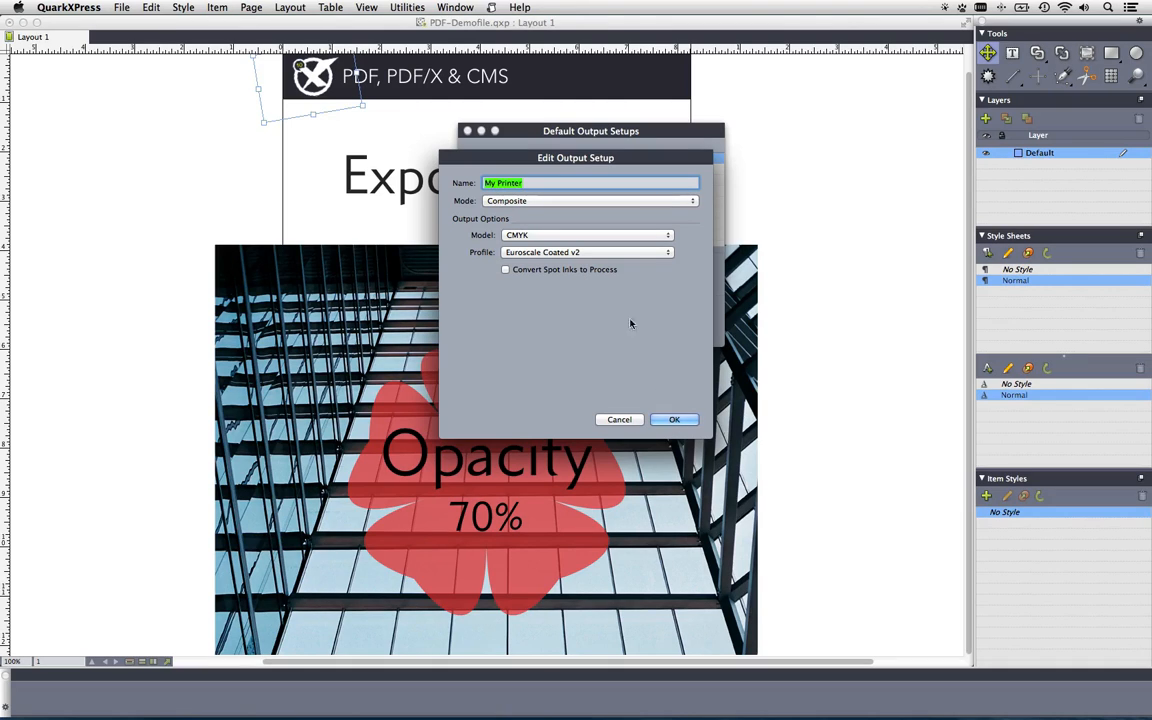
Step: Rename the output setup as My Printer - CMYK Euroscale Coated and save the default output setups
{"action": "left_click", "coordinate": [525, 183]}
{"action": "type", "text": "-"}
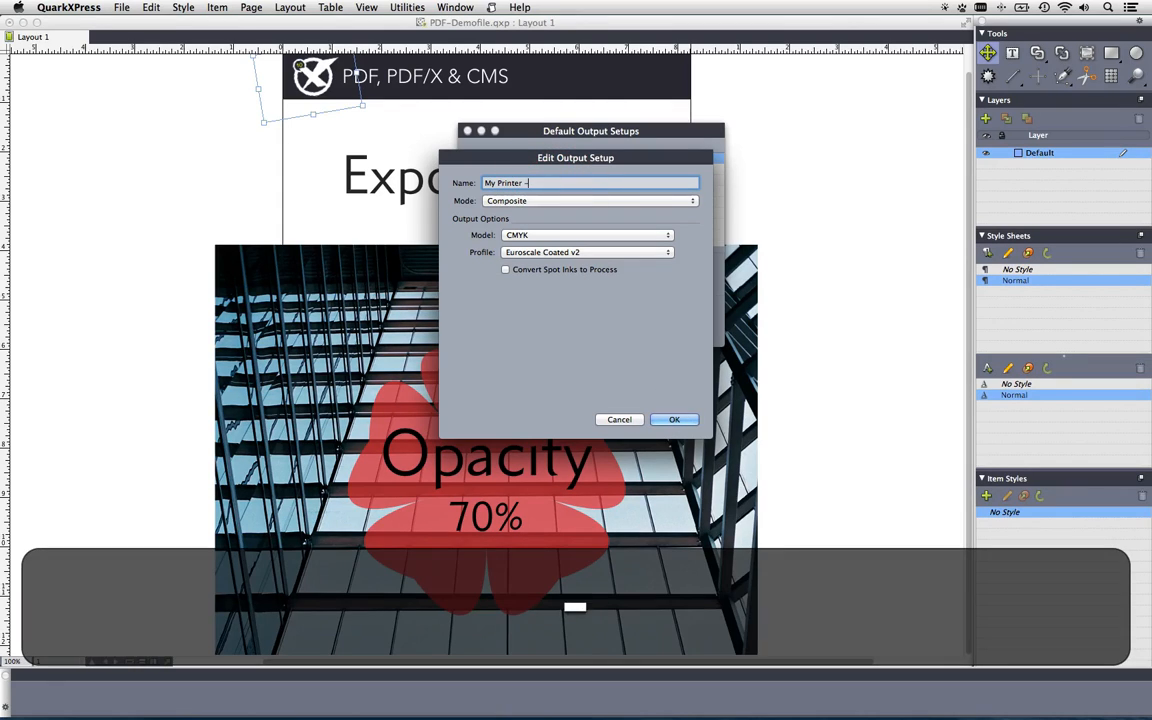
{"action": "type", "text": " CMYK"}
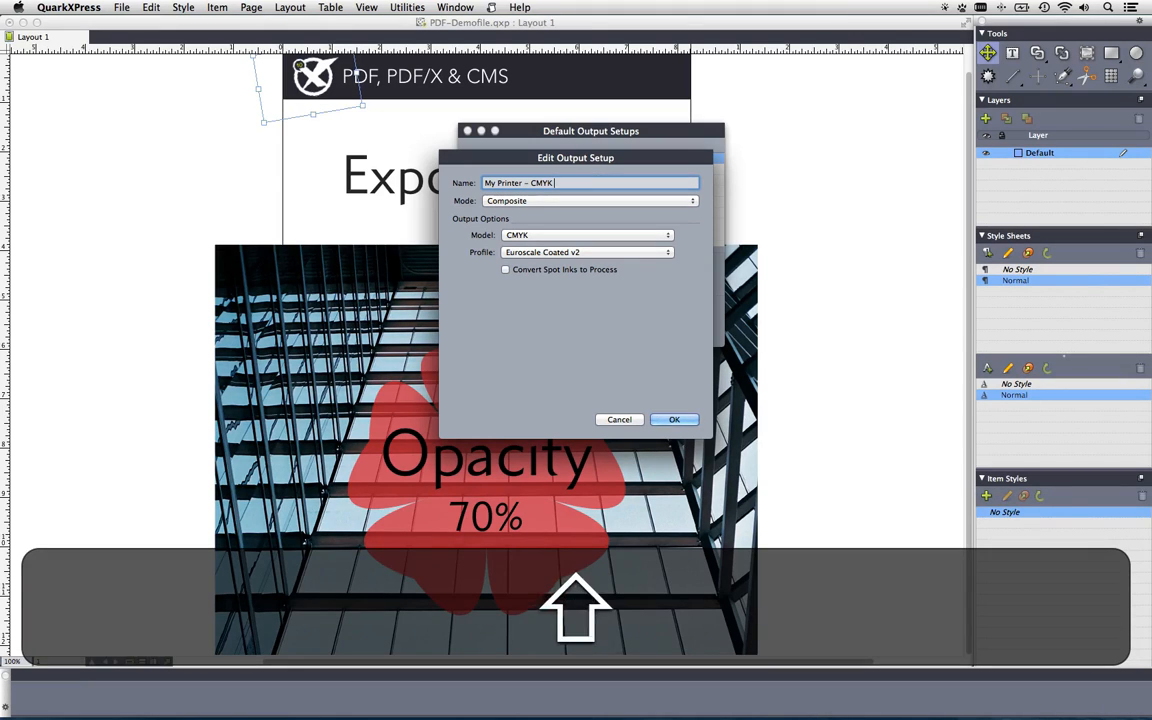
{"action": "type", "text": " Euroscale "}
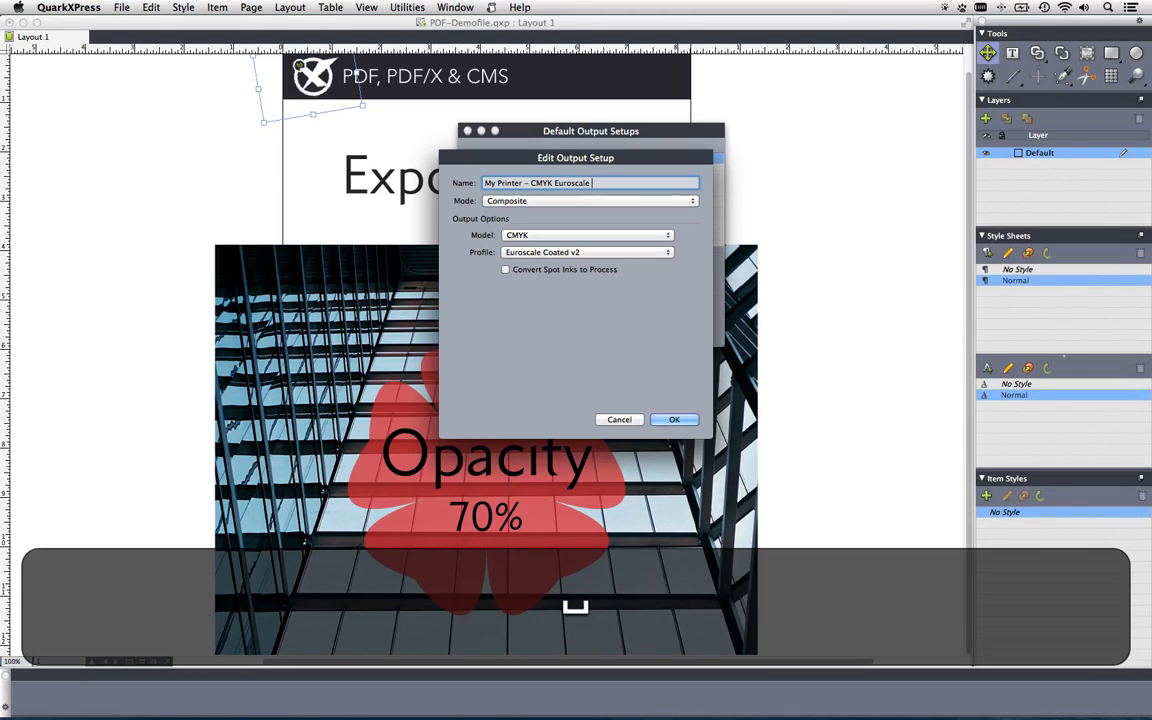
{"action": "type", "text": "Coated"}
{"action": "left_click", "coordinate": [673, 419]}
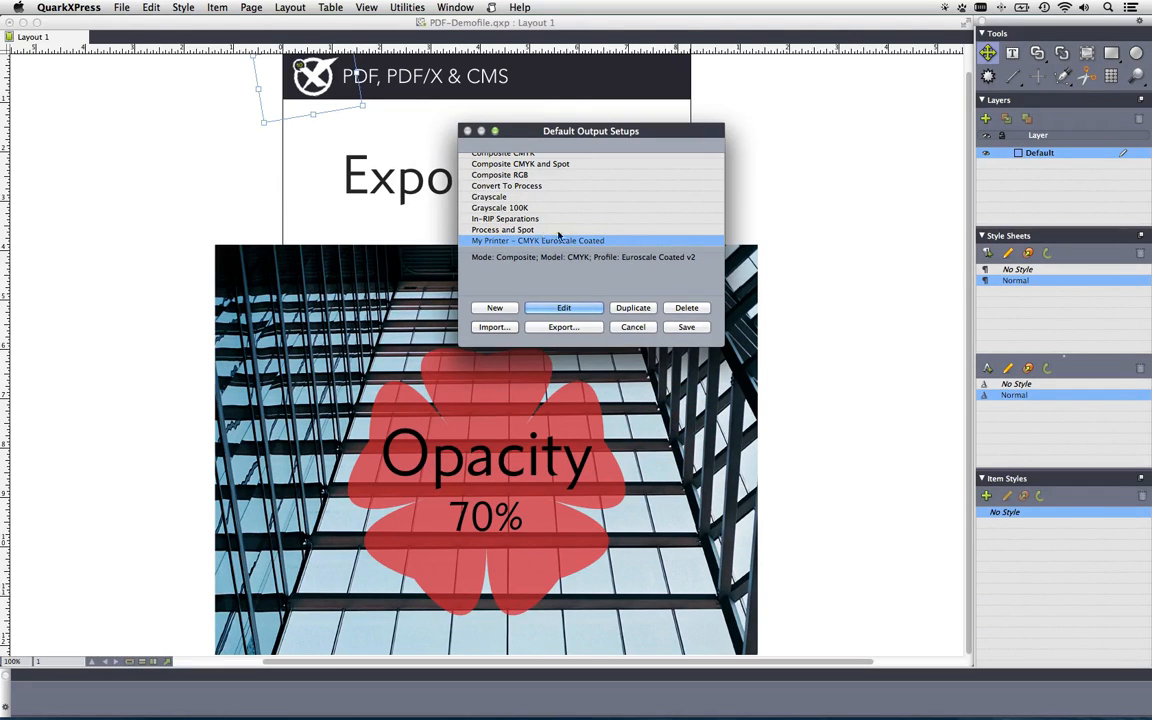
{"action": "left_click", "coordinate": [686, 327]}
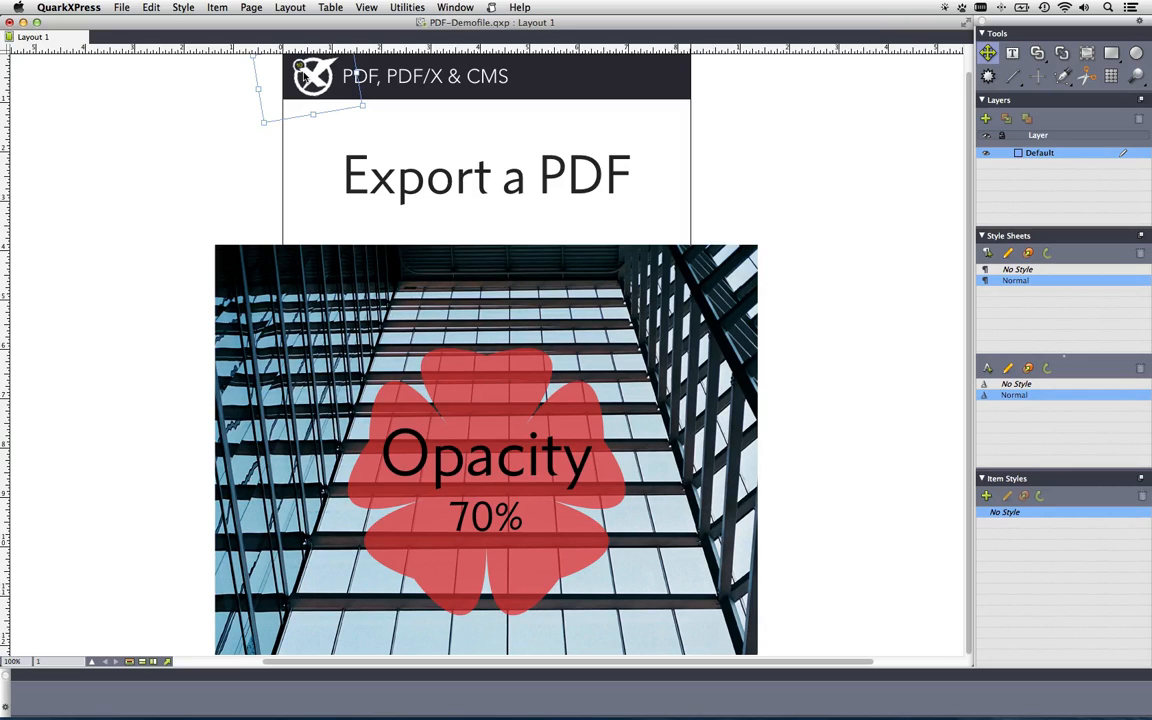
Step: Examine the print layout's Color Manager preferences, including the option to color manage vector EPS/PDF files
{"action": "left_click", "coordinate": [98, 8]}
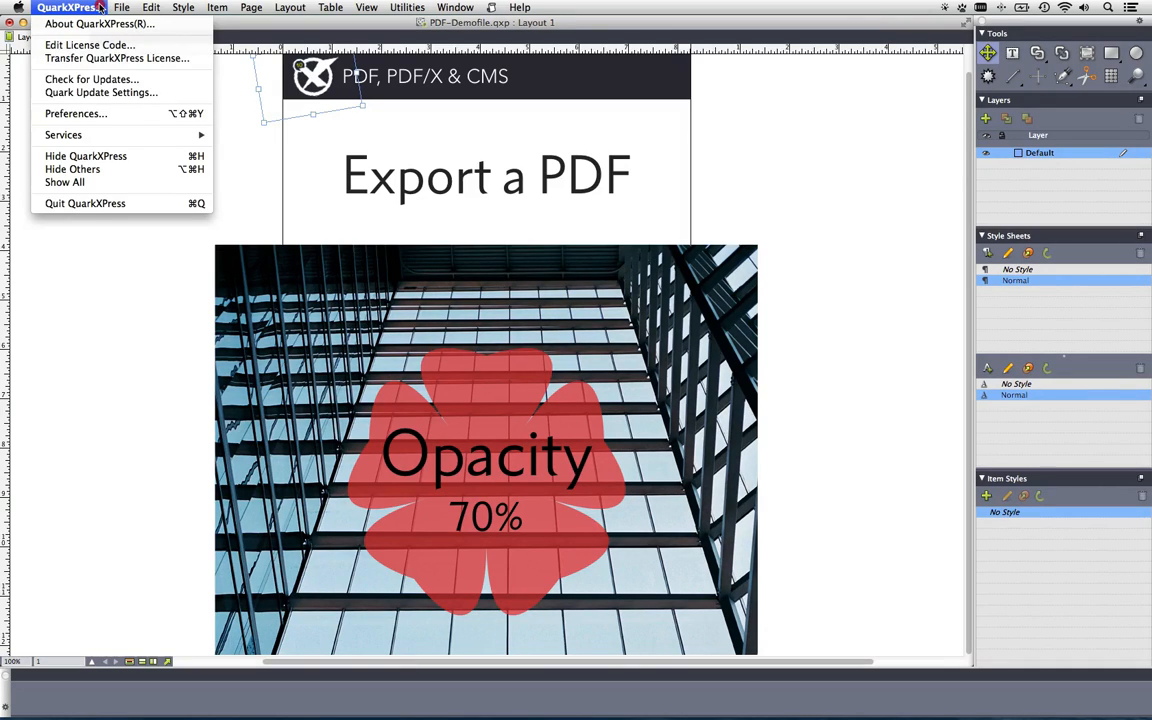
{"action": "left_click", "coordinate": [110, 118]}
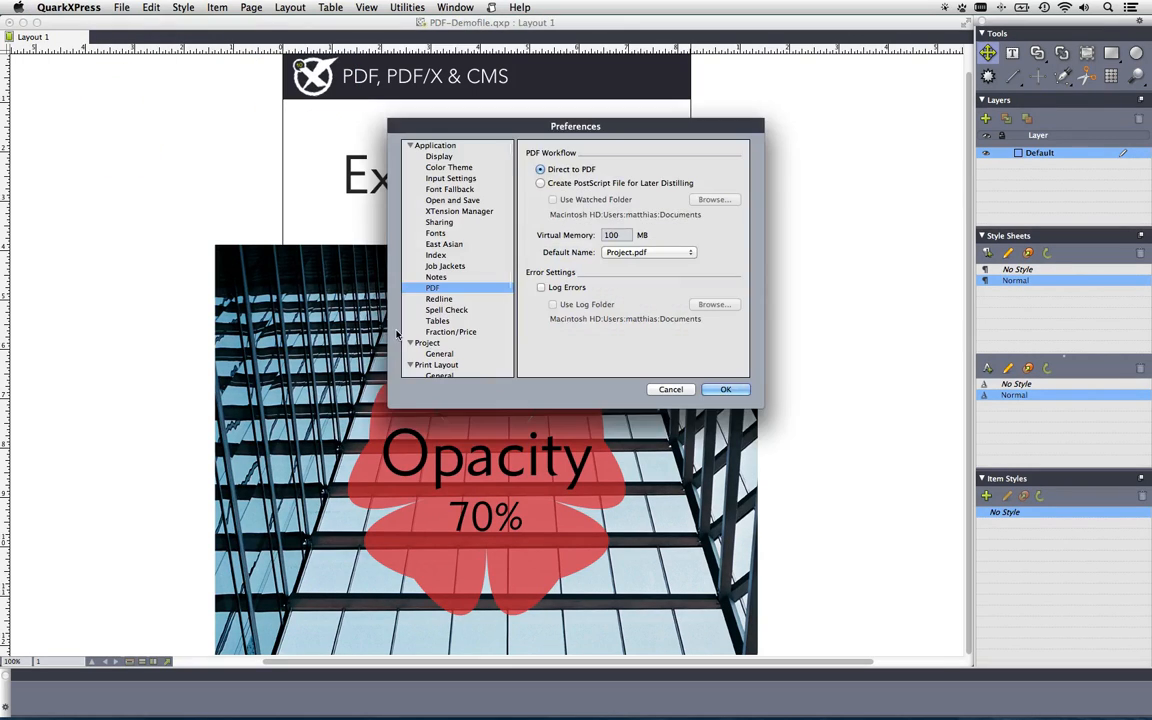
{"action": "scroll", "coordinate": [472, 287], "scroll_direction": "down", "scroll_amount": 5}
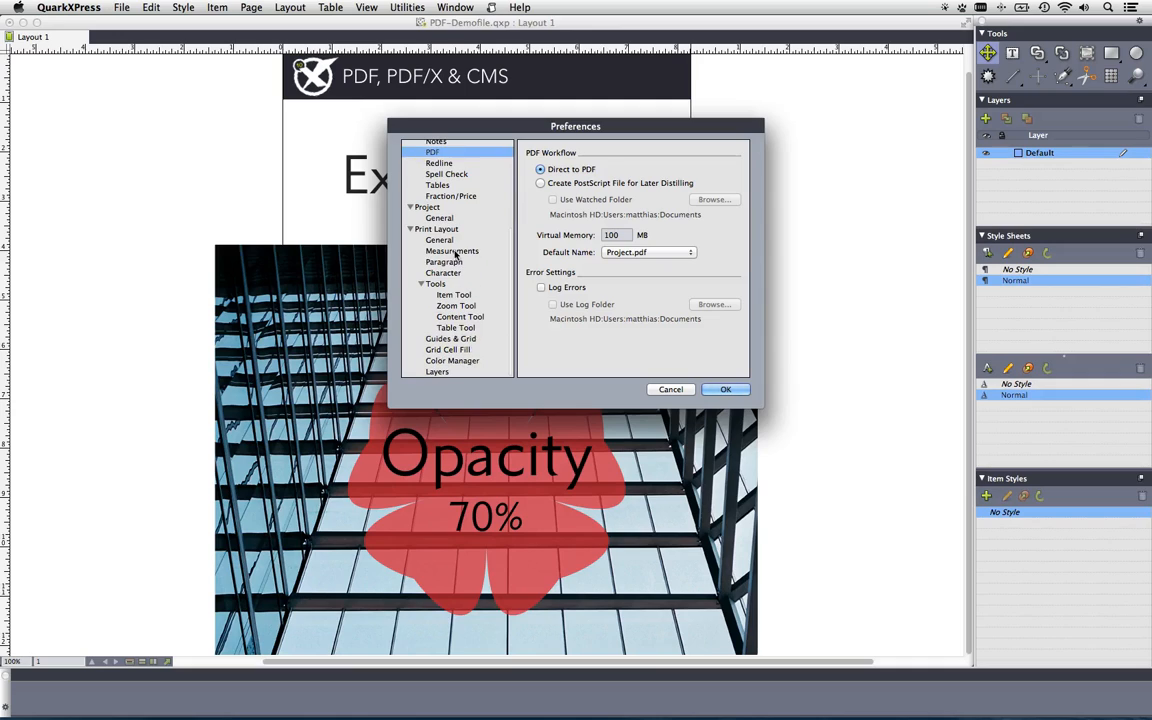
{"action": "left_click", "coordinate": [428, 229]}
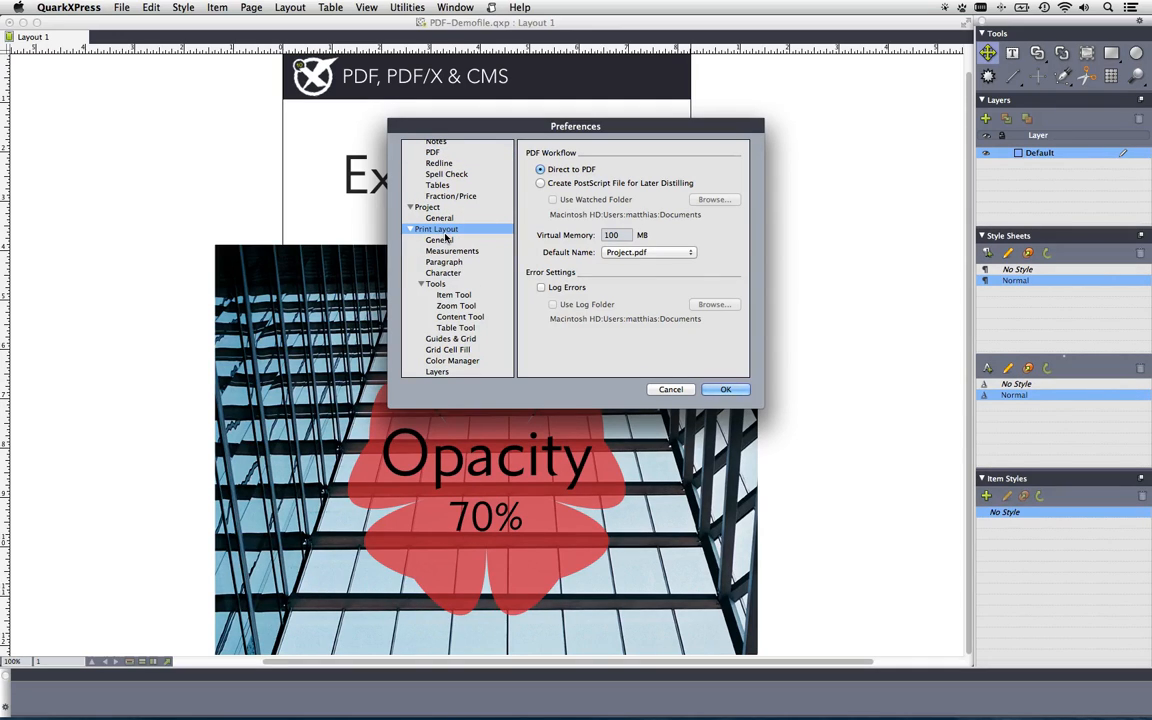
{"action": "left_click", "coordinate": [454, 362]}
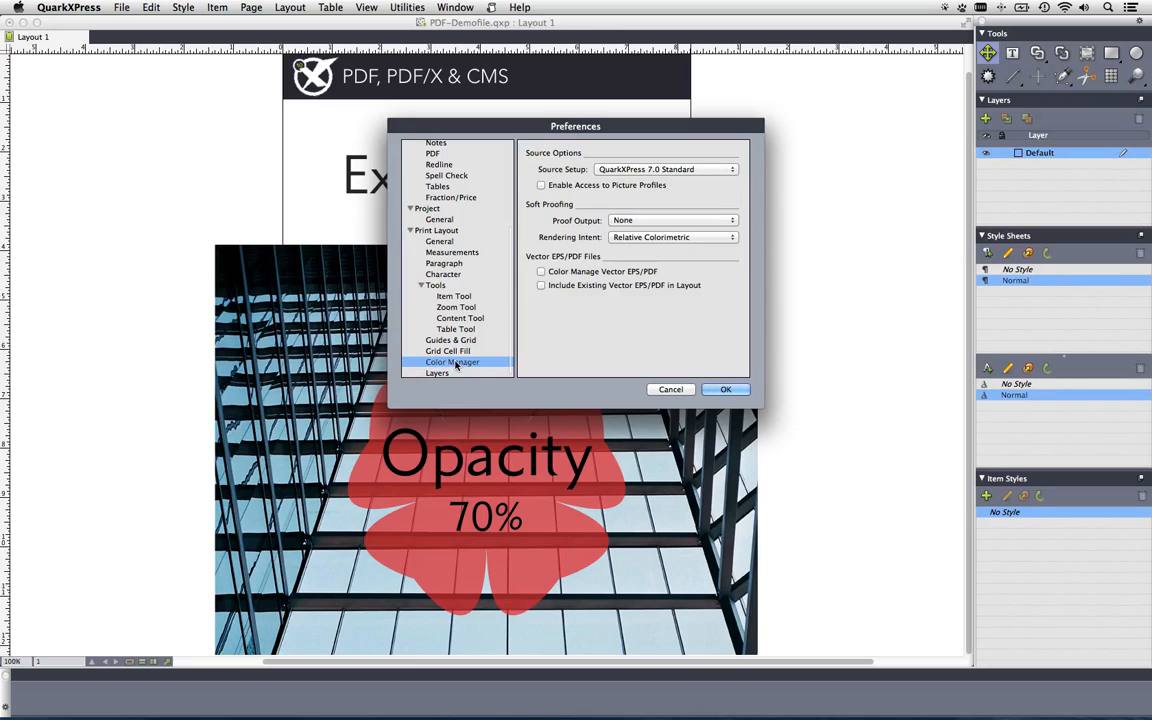
{"action": "left_click", "coordinate": [578, 273]}
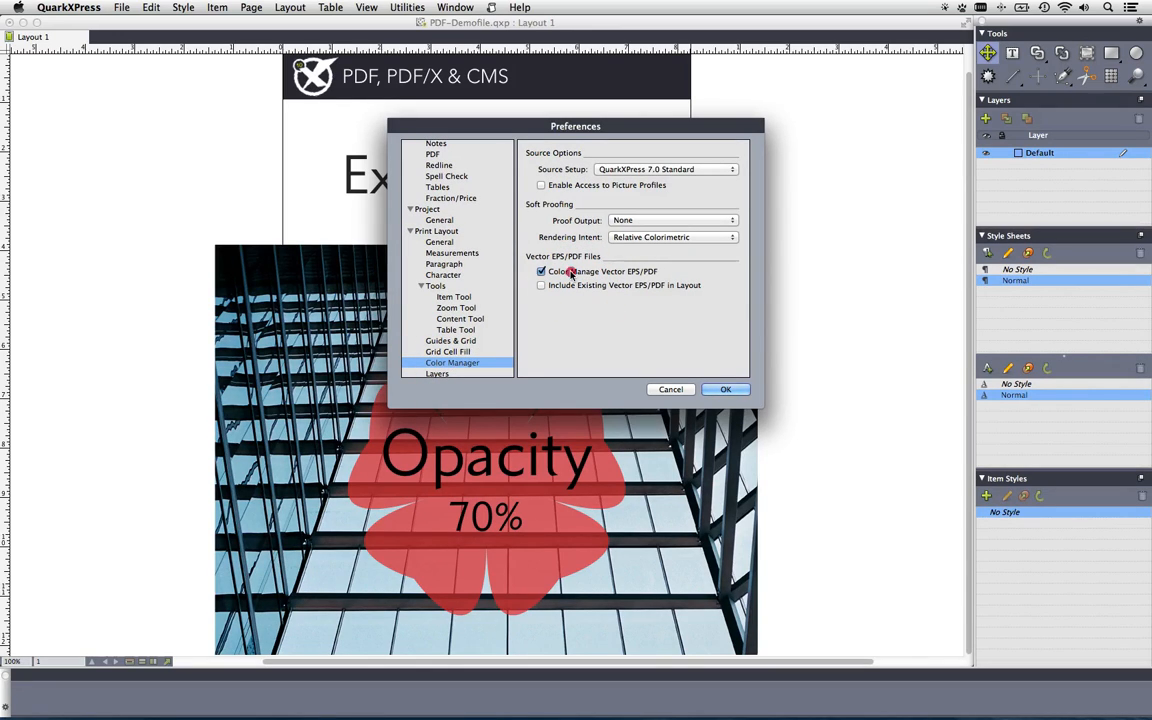
{"action": "left_click", "coordinate": [572, 276]}
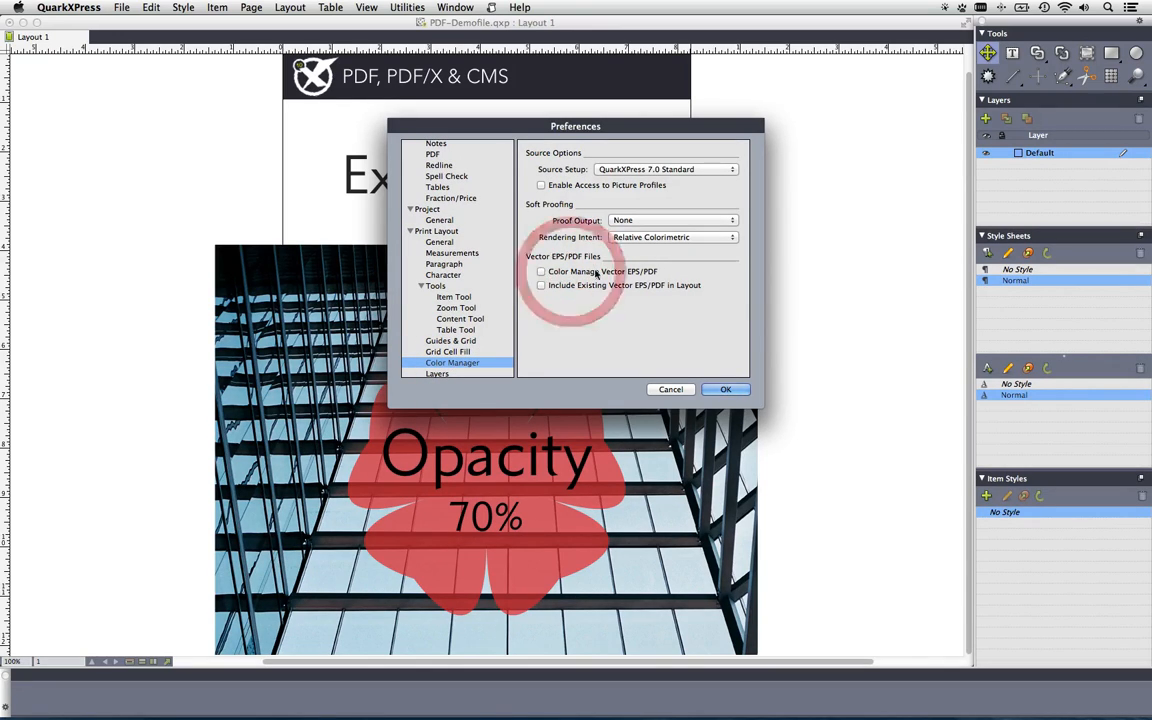
{"action": "left_click", "coordinate": [724, 389]}
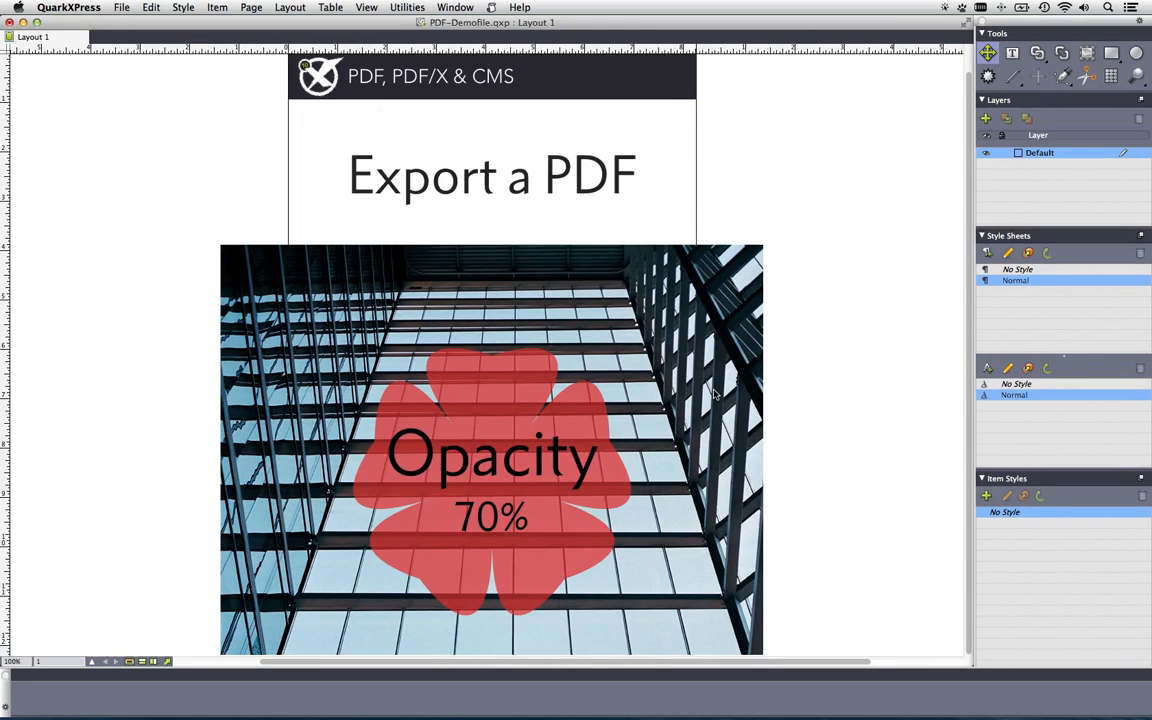
Step: In the PDF export options, apply the Native Transparency style with the My Printer - CMYK Euroscale Coated color setup and capture these settings
{"action": "key", "text": "super+alt+p"}
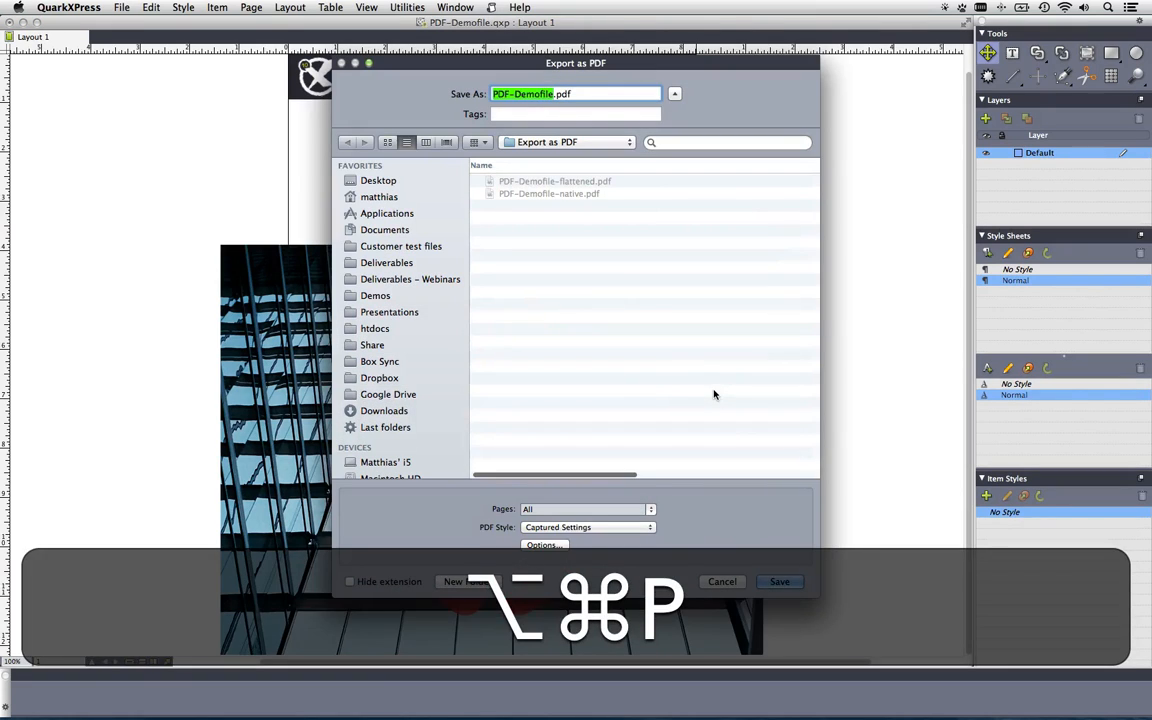
{"action": "left_click", "coordinate": [548, 545]}
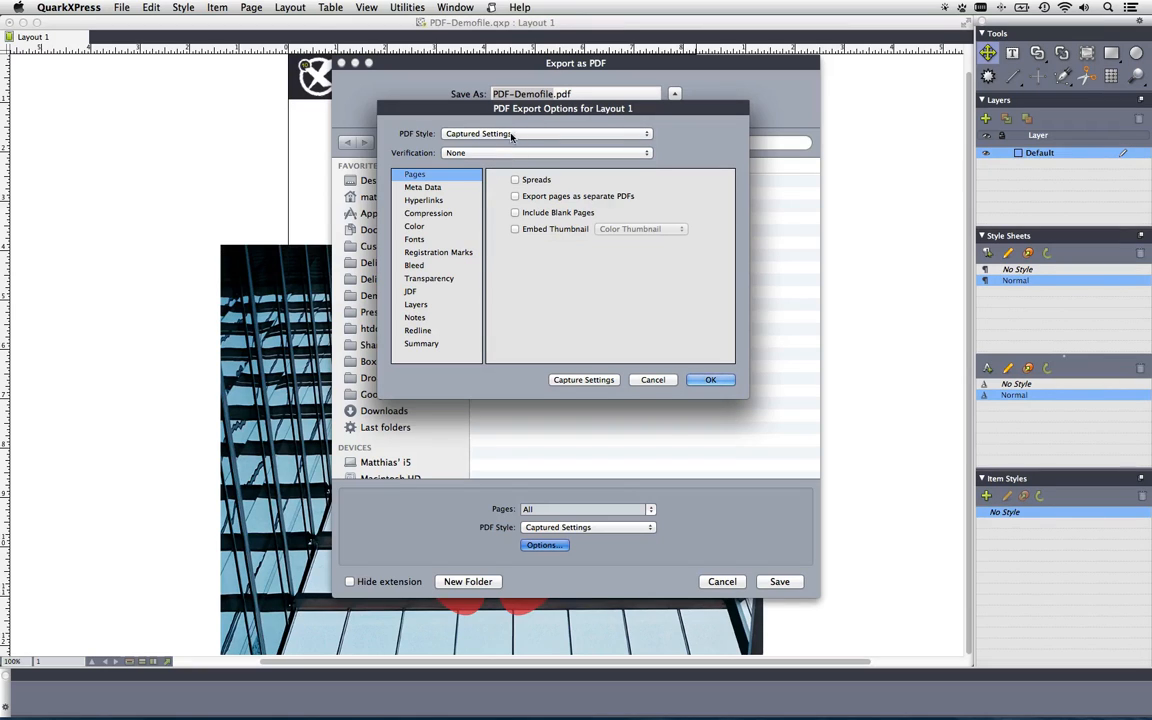
{"action": "left_click", "coordinate": [462, 133]}
{"action": "left_click", "coordinate": [490, 232]}
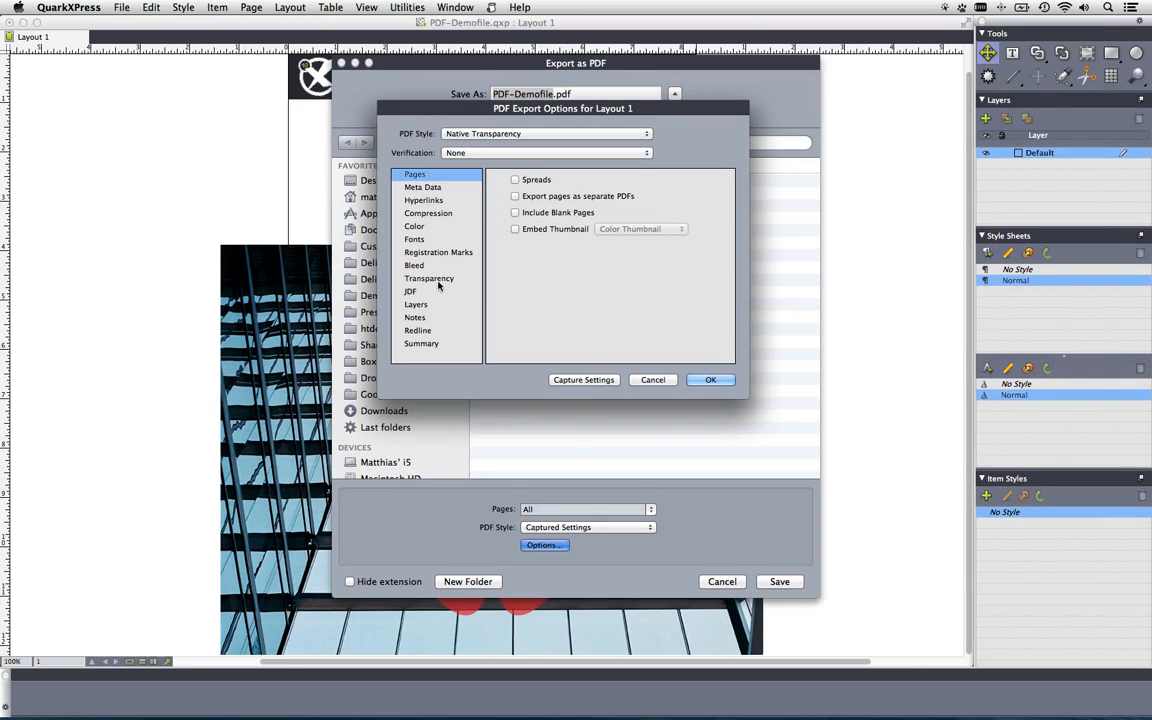
{"action": "left_click", "coordinate": [413, 226]}
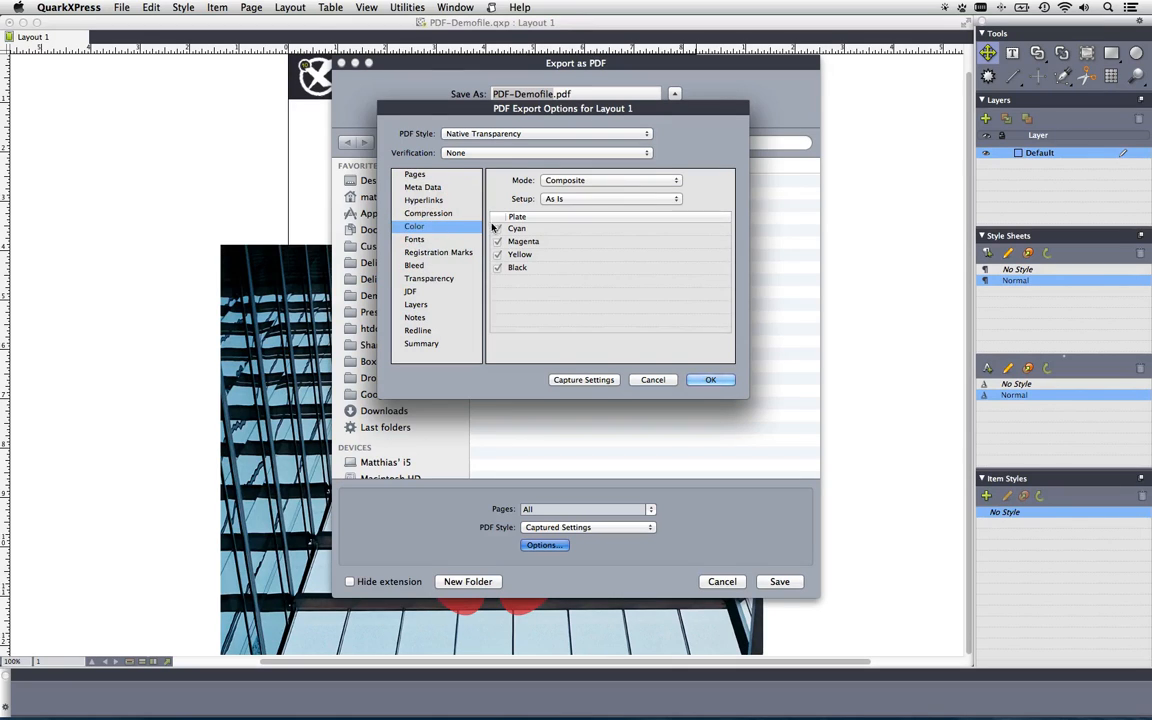
{"action": "left_click", "coordinate": [595, 199]}
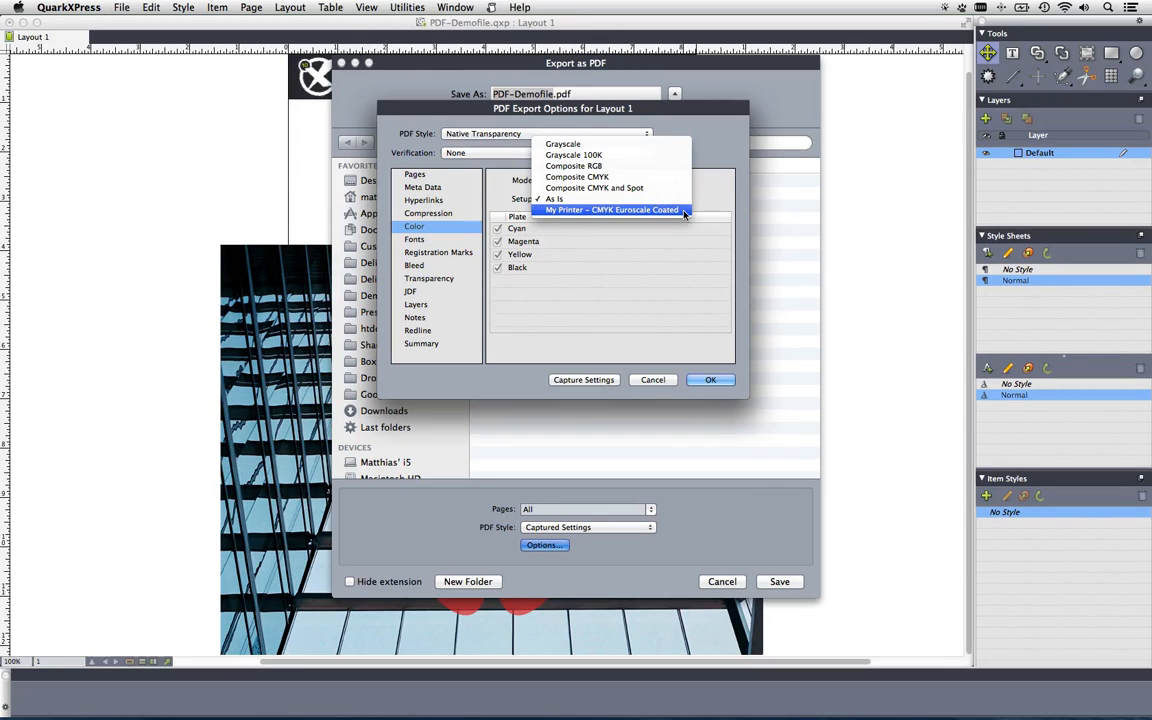
{"action": "left_click", "coordinate": [684, 212]}
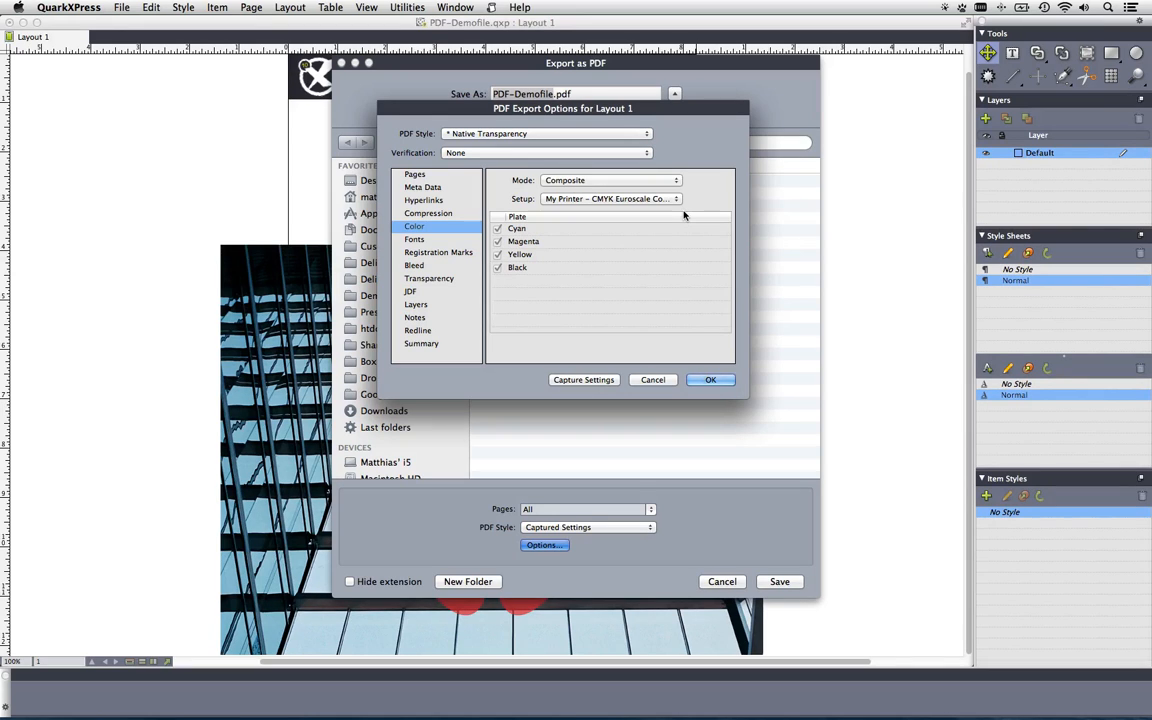
{"action": "left_click", "coordinate": [576, 387]}
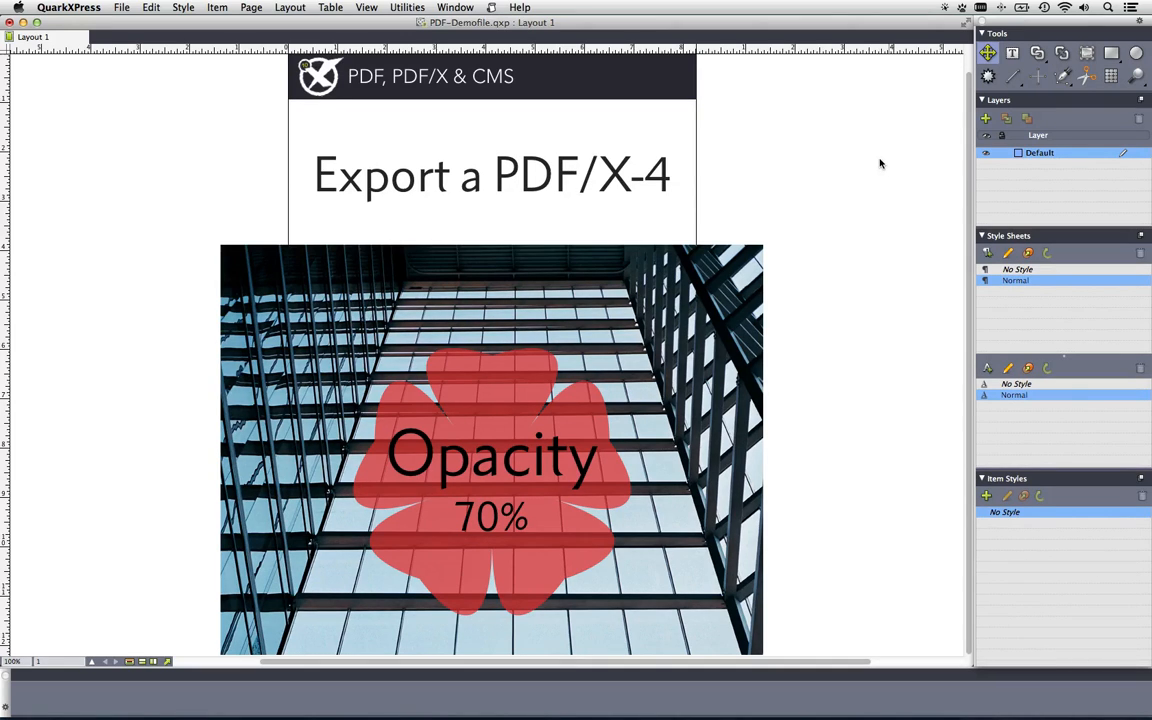
Step: Set the PDF export's color setup to As Is and check the native transparency export option
{"action": "key", "text": "alt+super+p"}
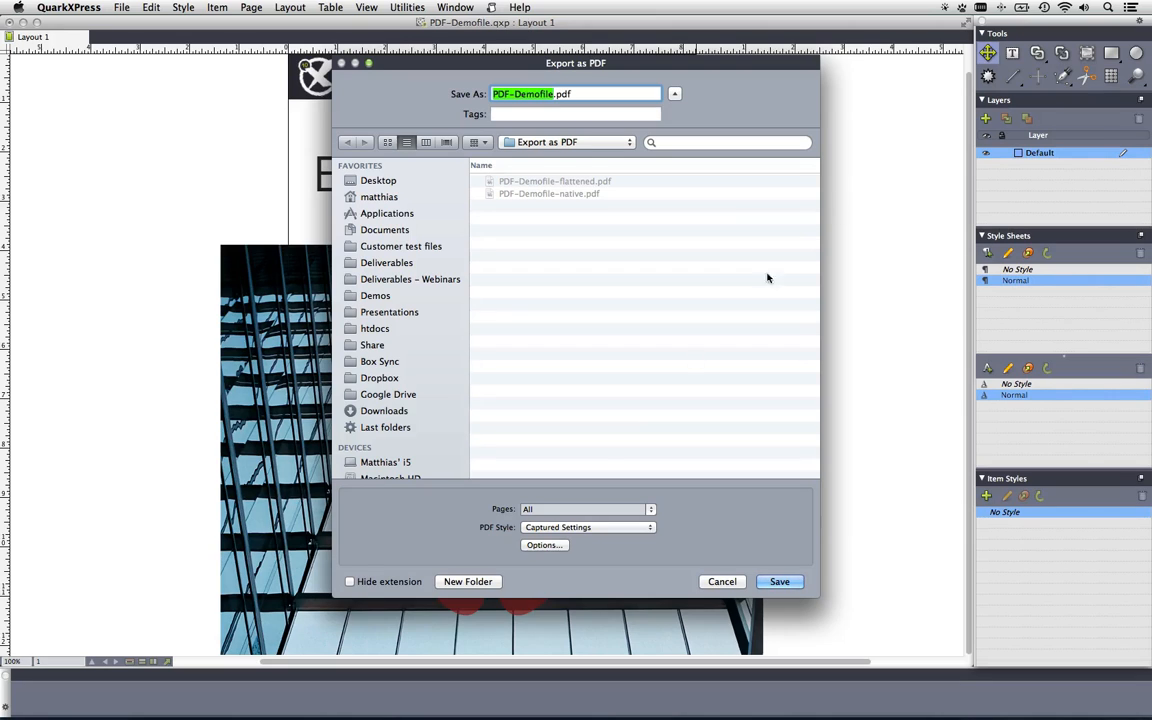
{"action": "left_click", "coordinate": [544, 545]}
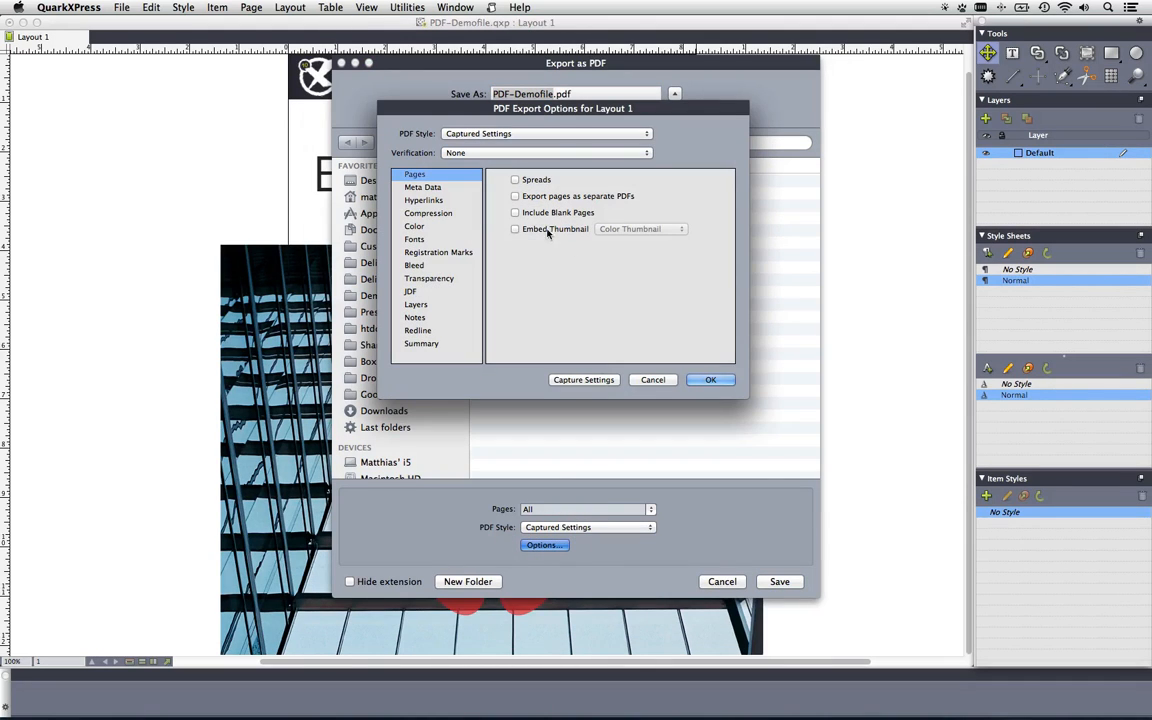
{"action": "left_click", "coordinate": [442, 226]}
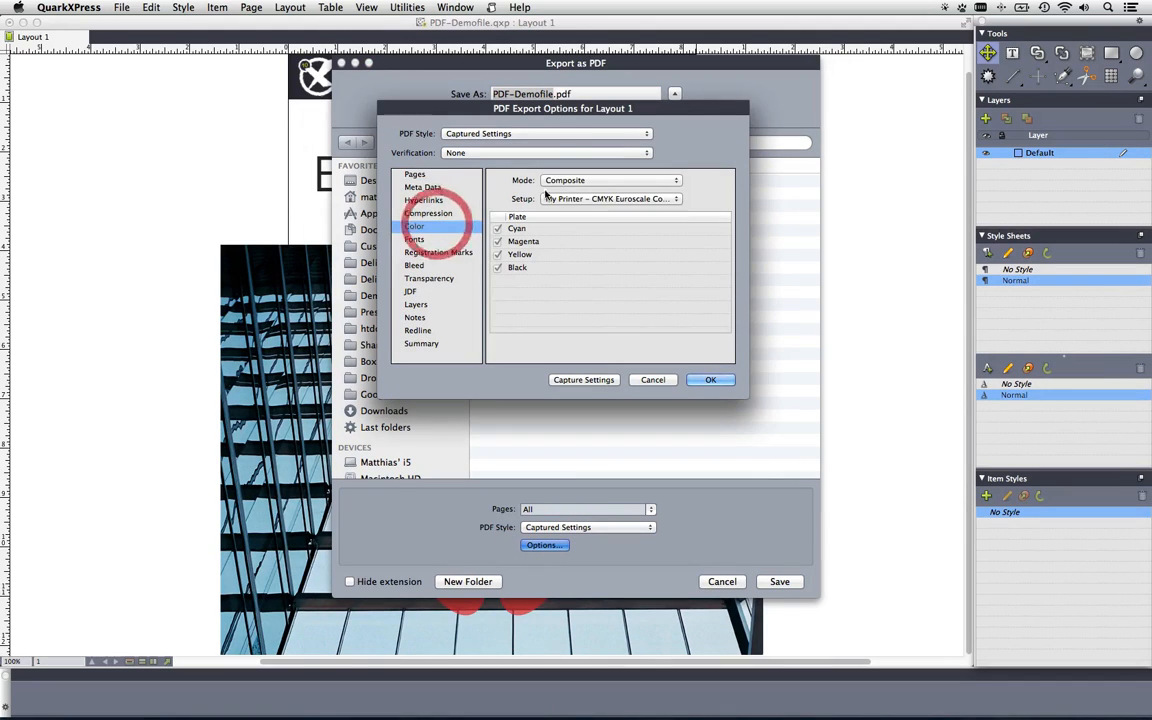
{"action": "left_click", "coordinate": [616, 199]}
{"action": "left_click", "coordinate": [565, 185]}
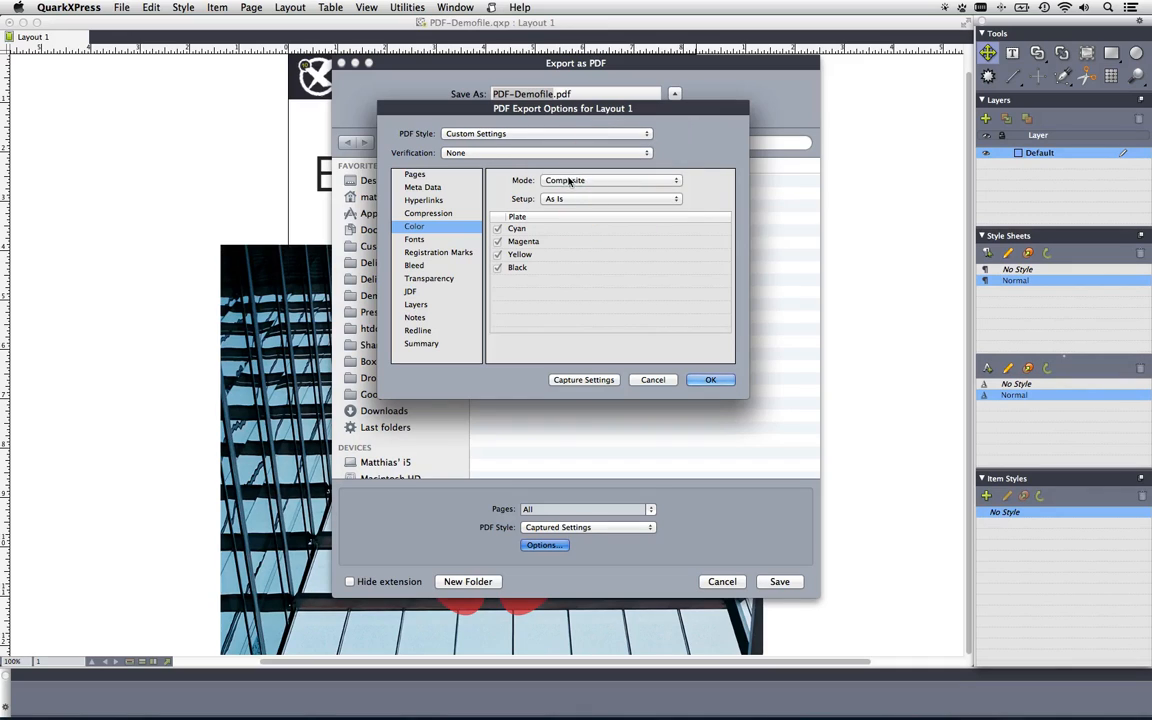
{"action": "left_click", "coordinate": [452, 279]}
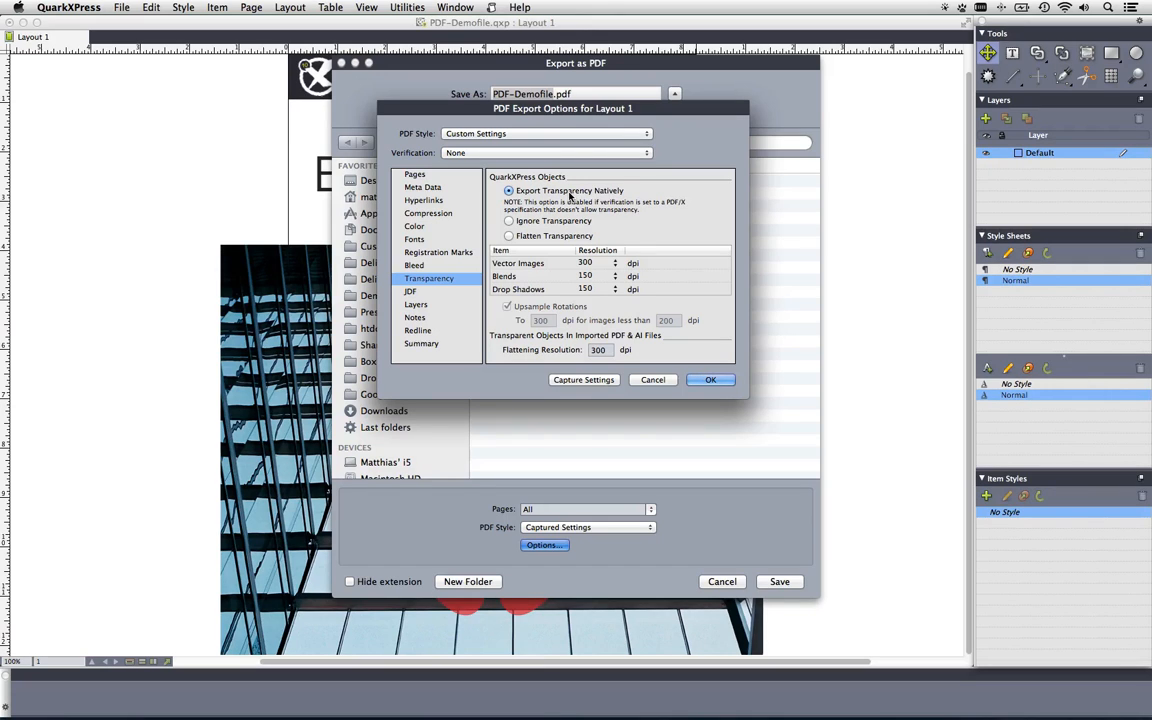
{"action": "left_click", "coordinate": [714, 382]}
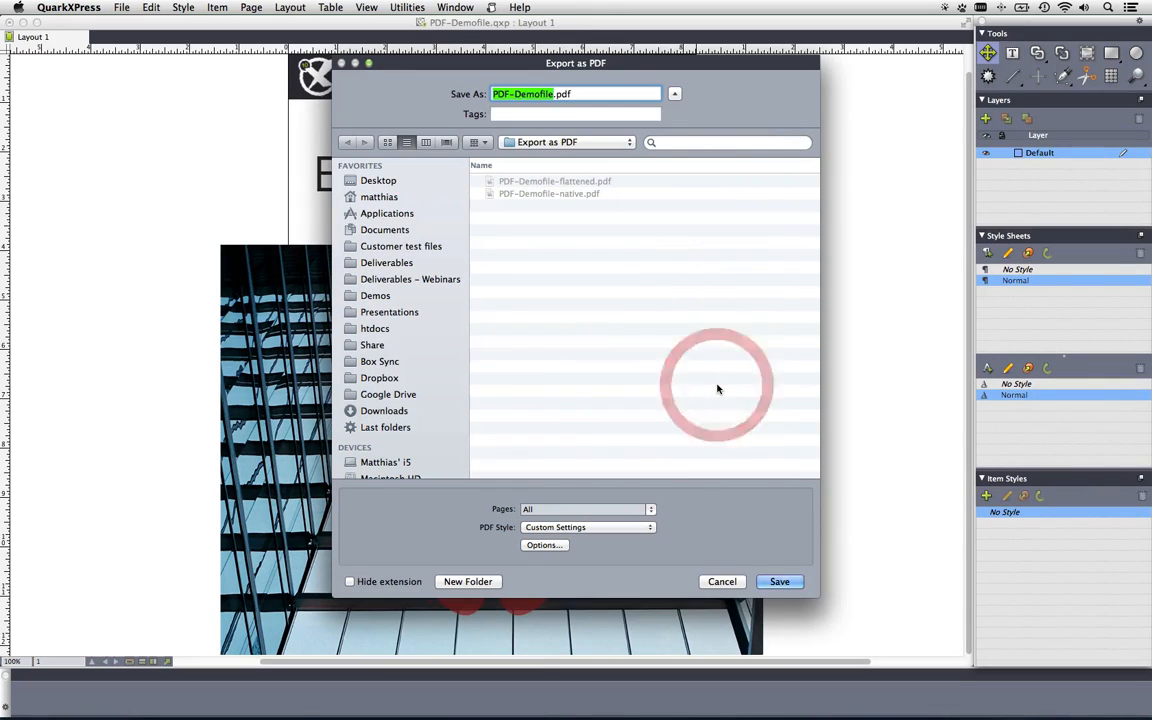
Step: Export the layout under the file name PDF-Demofile-X4.pdf
{"action": "key", "text": "Right"}
{"action": "type", "text": "-X"}
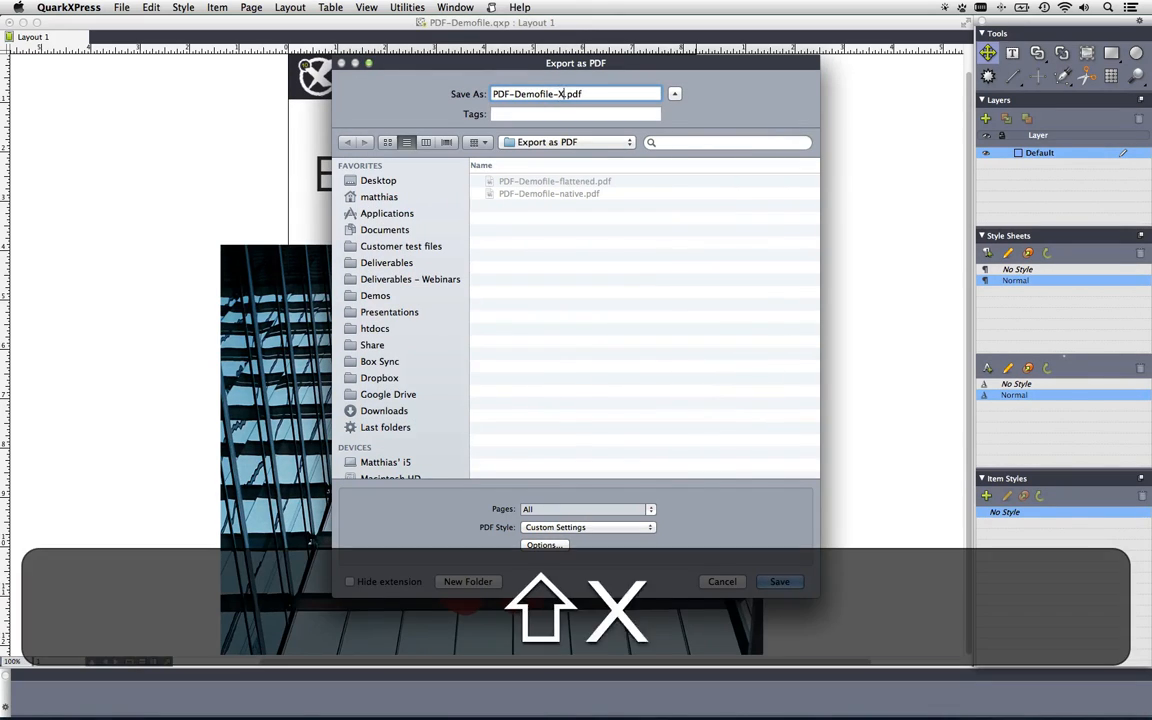
{"action": "type", "text": "$"}
{"action": "key", "text": "BackSpace"}
{"action": "type", "text": "4"}
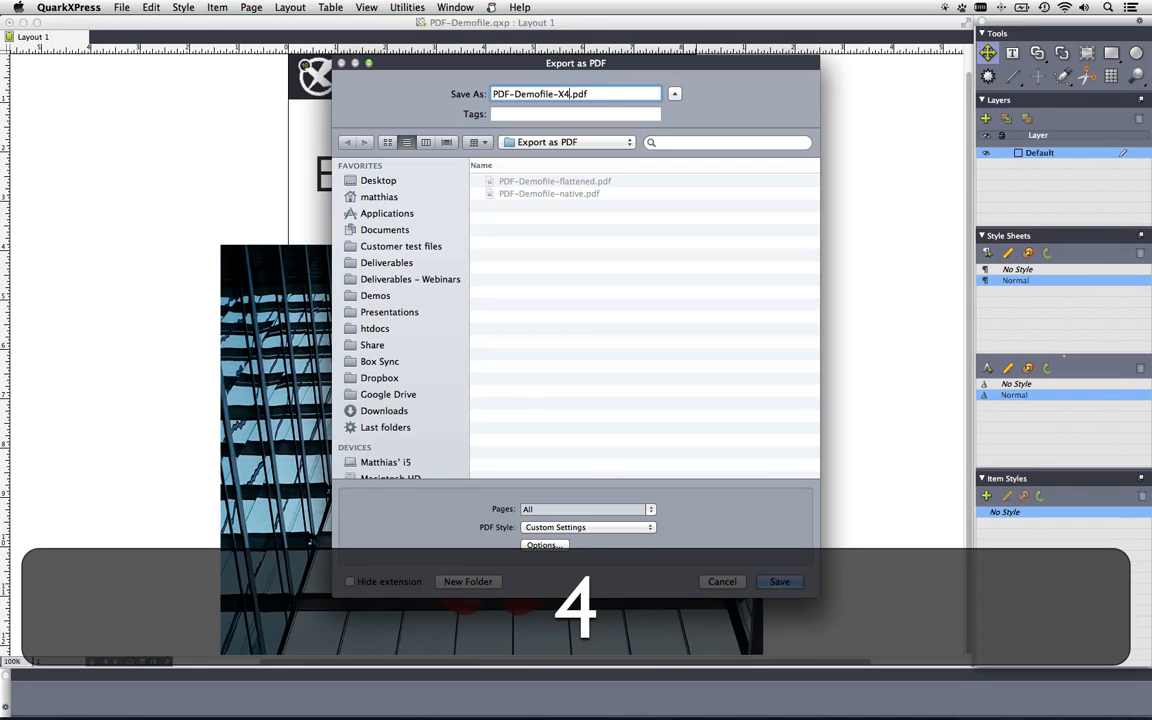
{"action": "left_click", "coordinate": [781, 582]}
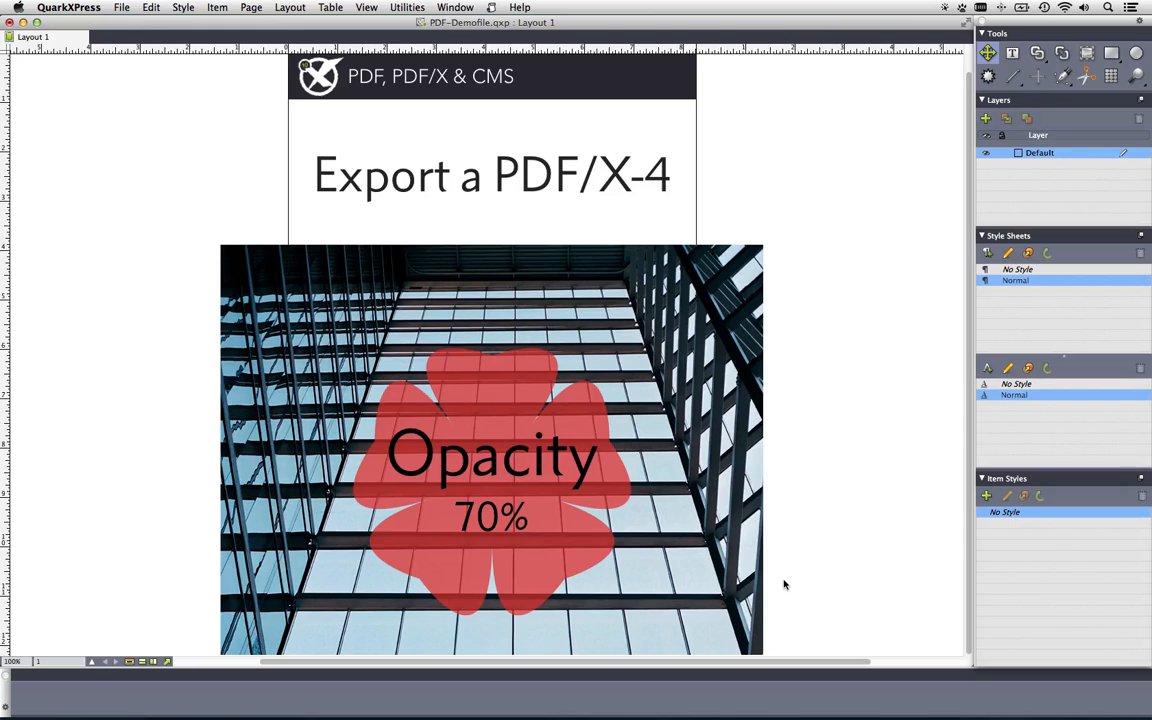
Step: Switch to Acrobat and select the Convert to PDF/X-4 (ECI) preflight profile for PDF-Demofile-X4.pdf
{"action": "key", "text": "super+Tab"}
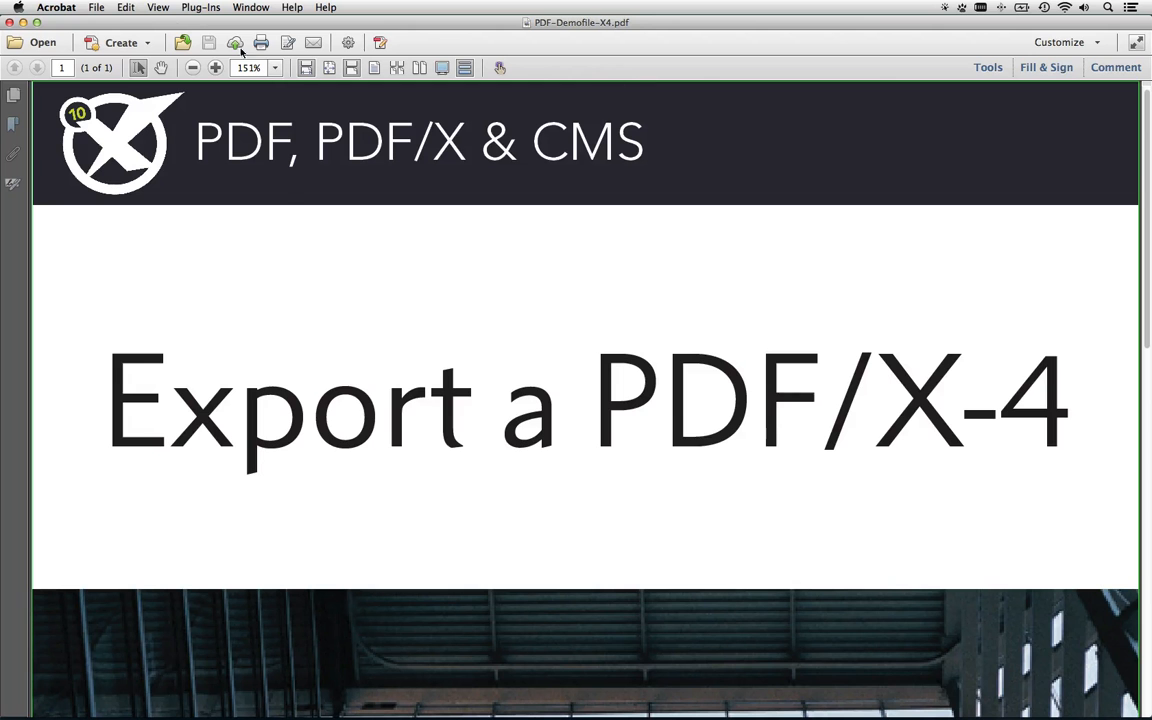
{"action": "left_click", "coordinate": [126, 7]}
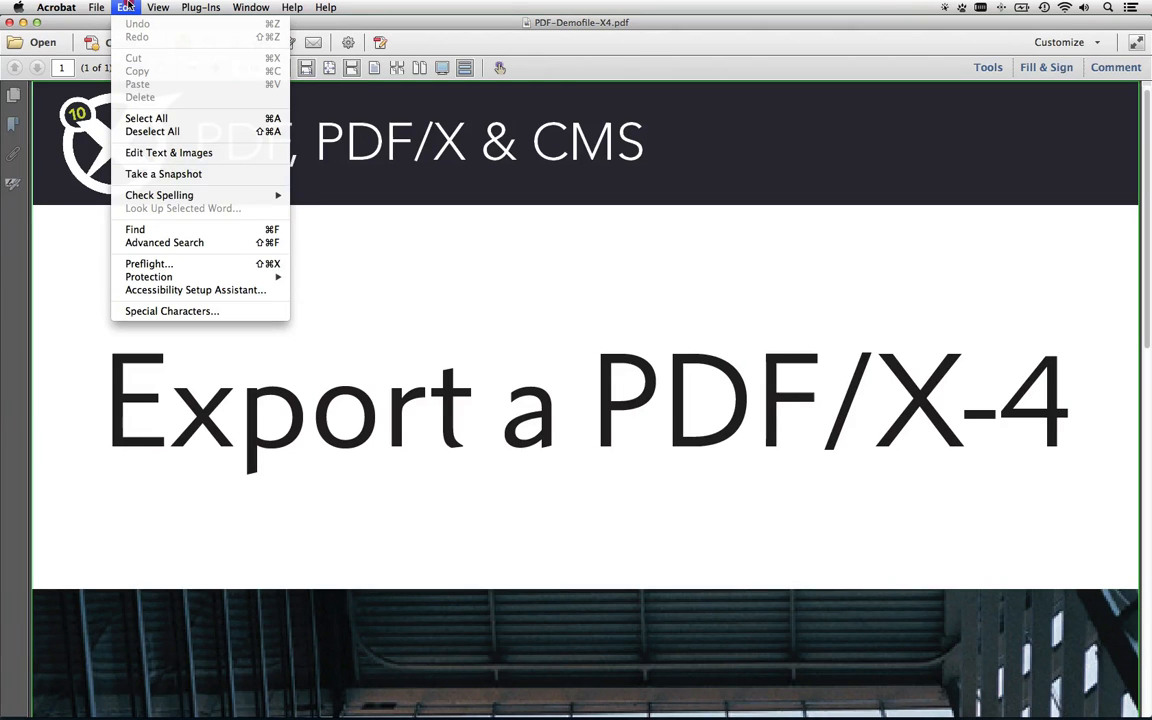
{"action": "left_click", "coordinate": [148, 264]}
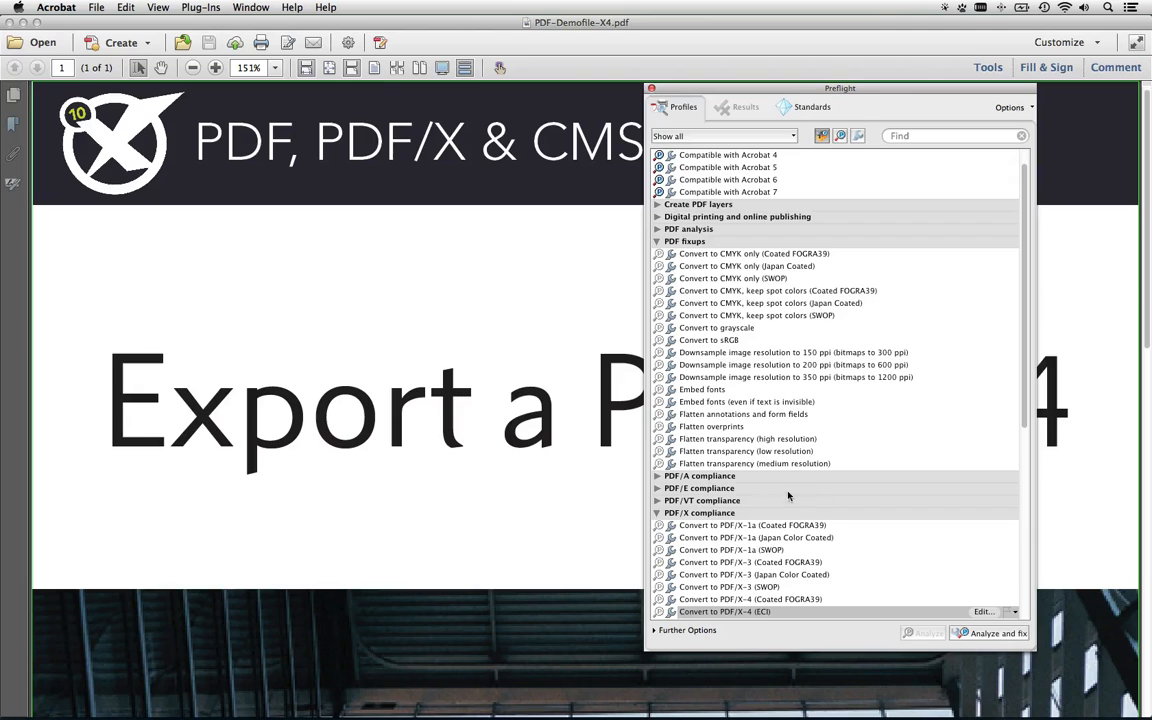
{"action": "left_click", "coordinate": [660, 242]}
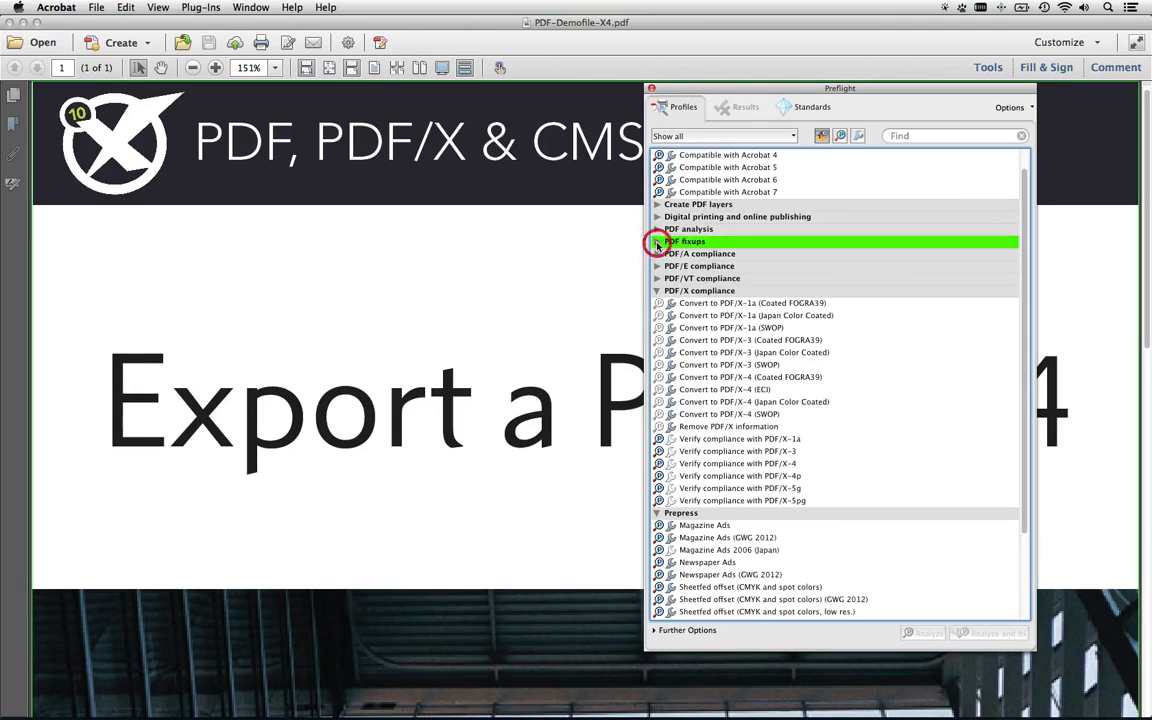
{"action": "left_click", "coordinate": [752, 390]}
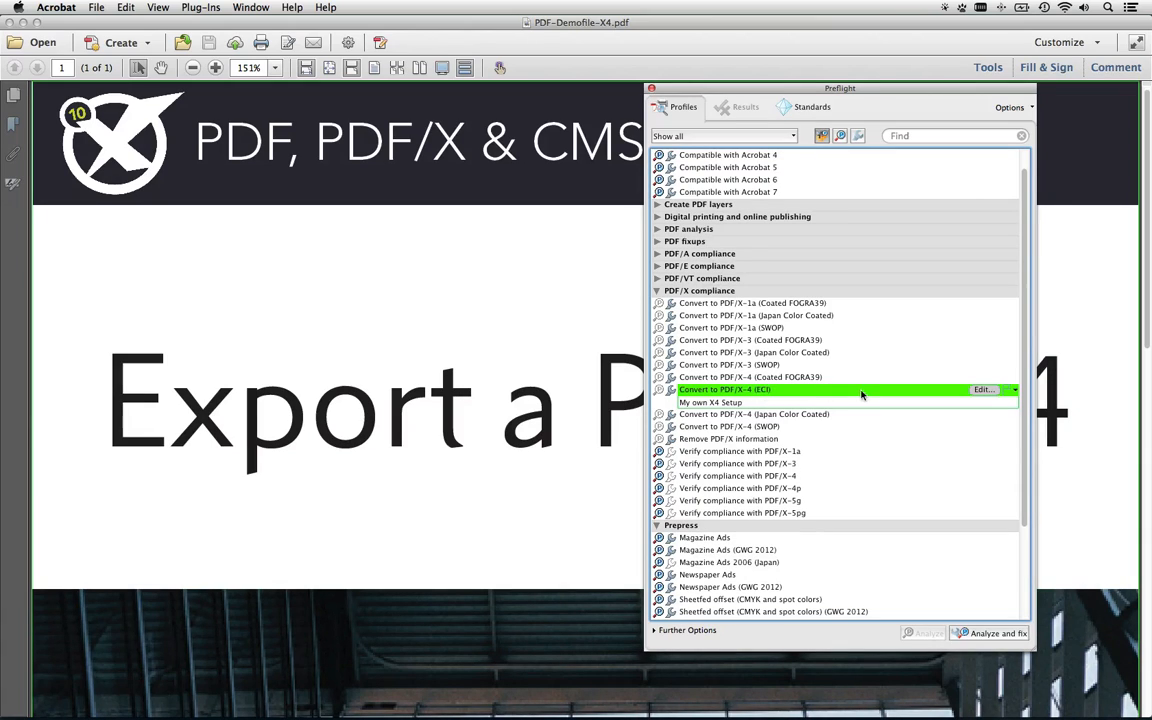
Step: Analyze and fix the PDF with the selected preflight profile, saving the result as PDF-Demofile-X4-verified
{"action": "left_click", "coordinate": [988, 634]}
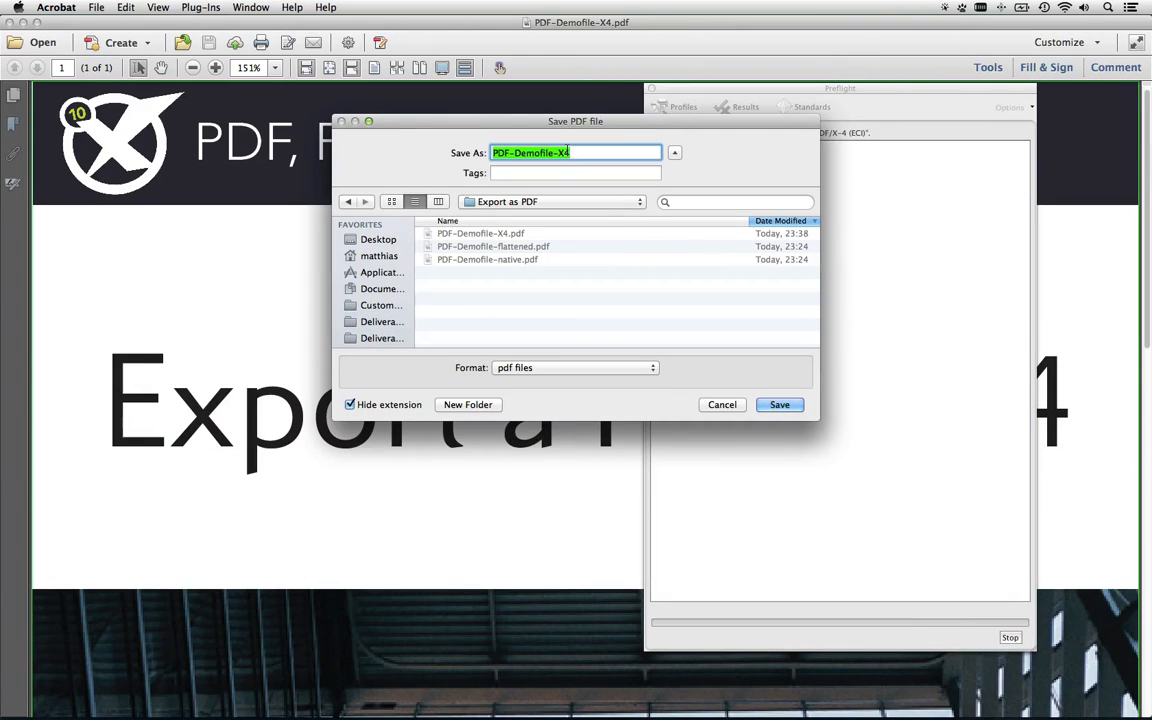
{"action": "left_click", "coordinate": [579, 153]}
{"action": "type", "text": "-"}
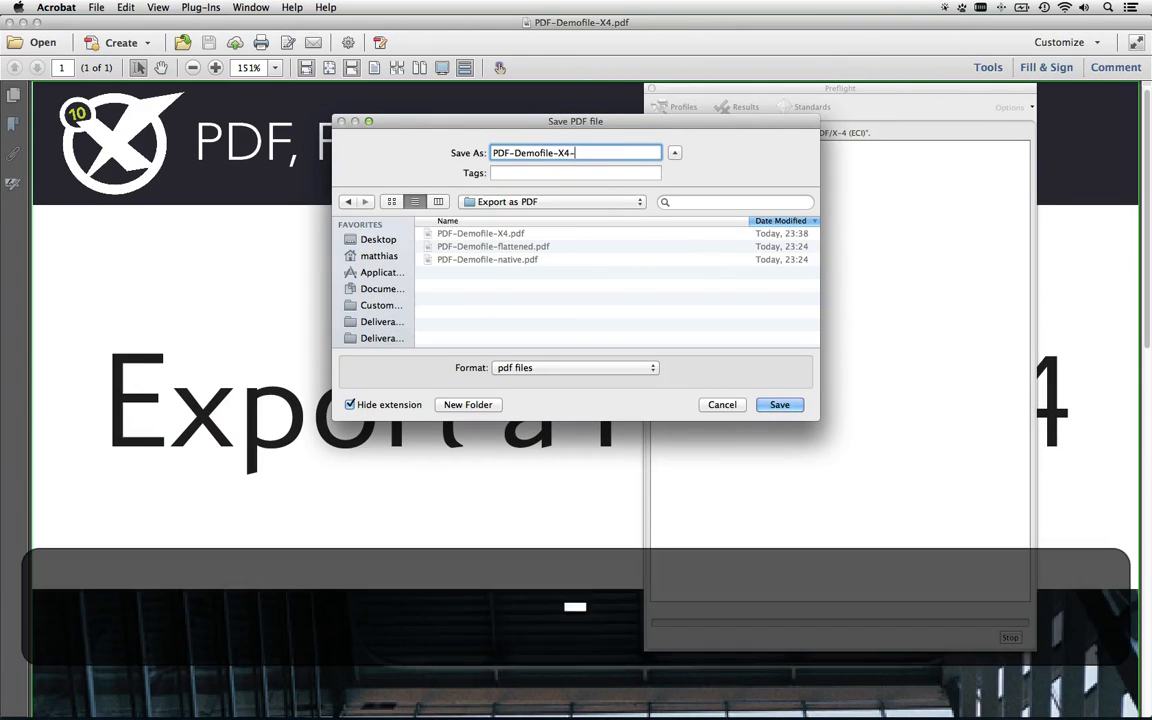
{"action": "type", "text": "verified"}
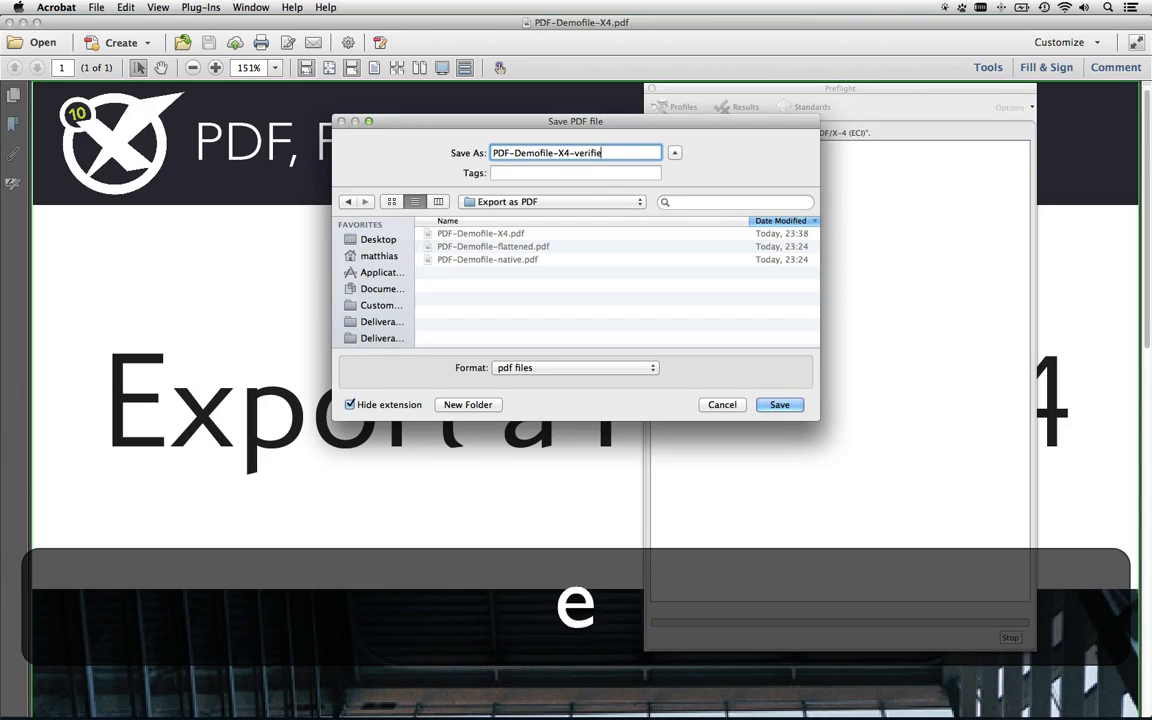
{"action": "left_click", "coordinate": [779, 405]}
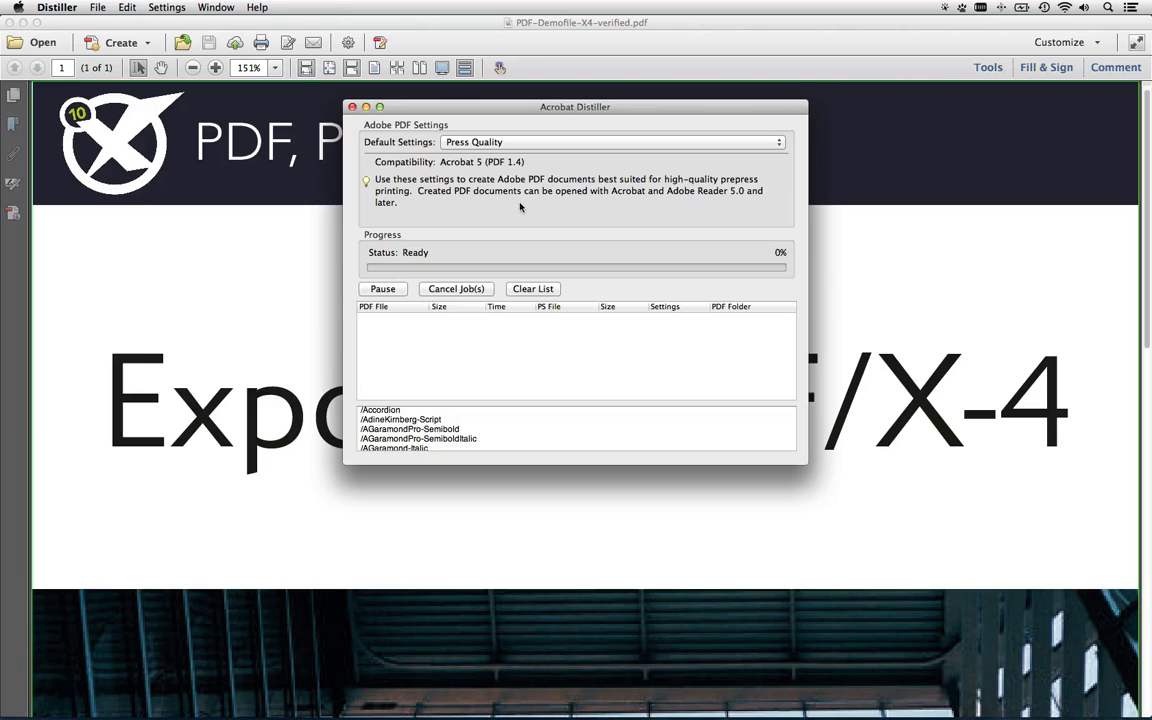
Step: Switch to Finder and show the folder path of the Settings folder that holds the joboptions files
{"action": "key", "text": "super+Tab"}
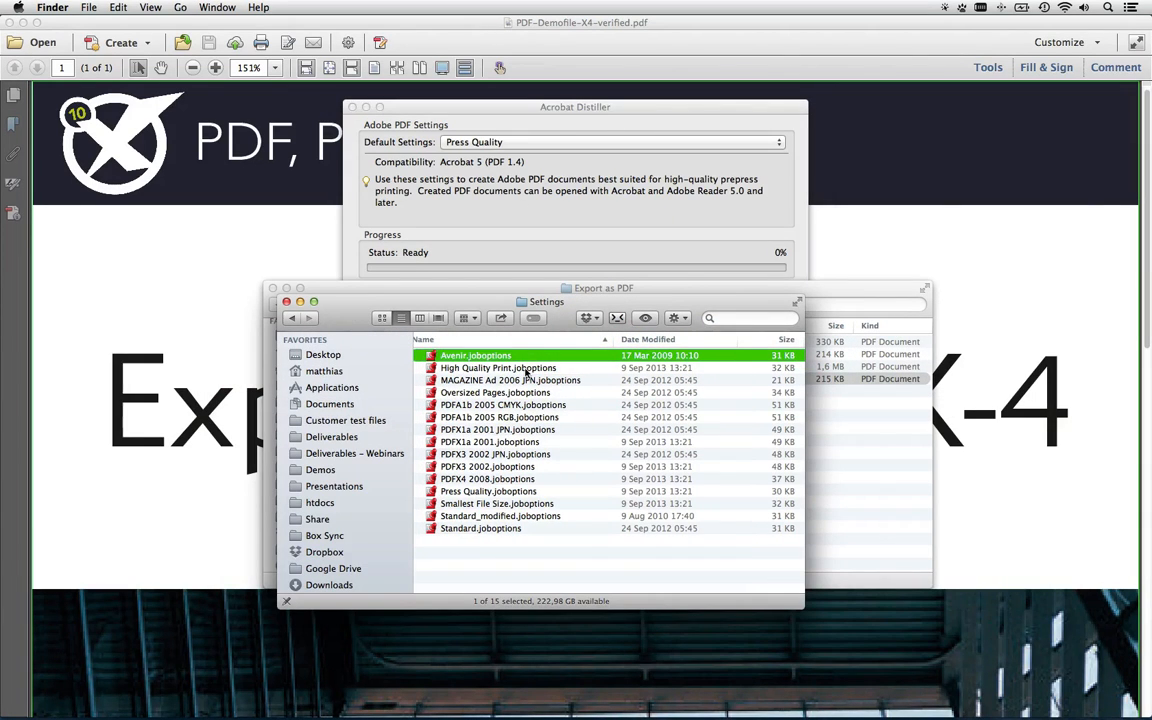
{"action": "left_click", "coordinate": [557, 303]}
{"action": "left_click", "coordinate": [552, 303], "text": "super"}
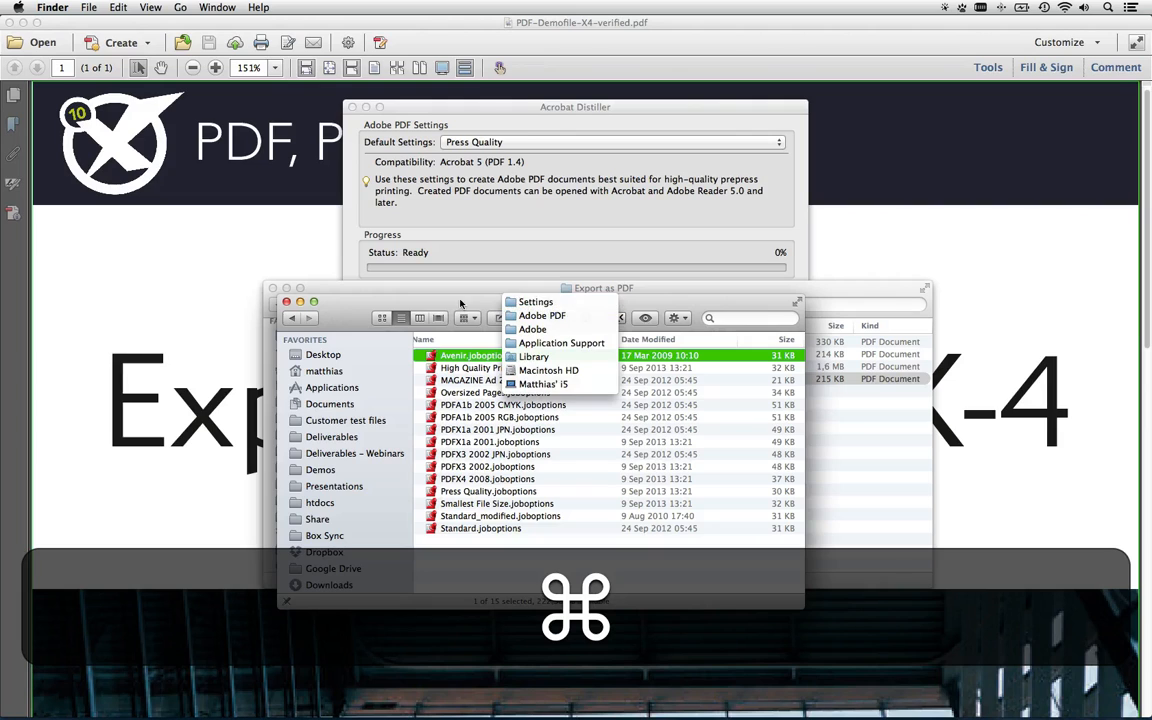
Step: Switch to TextWrangler and highlight the /AllowTransparency true line in Avenir.joboptions
{"action": "left_click", "coordinate": [540, 303]}
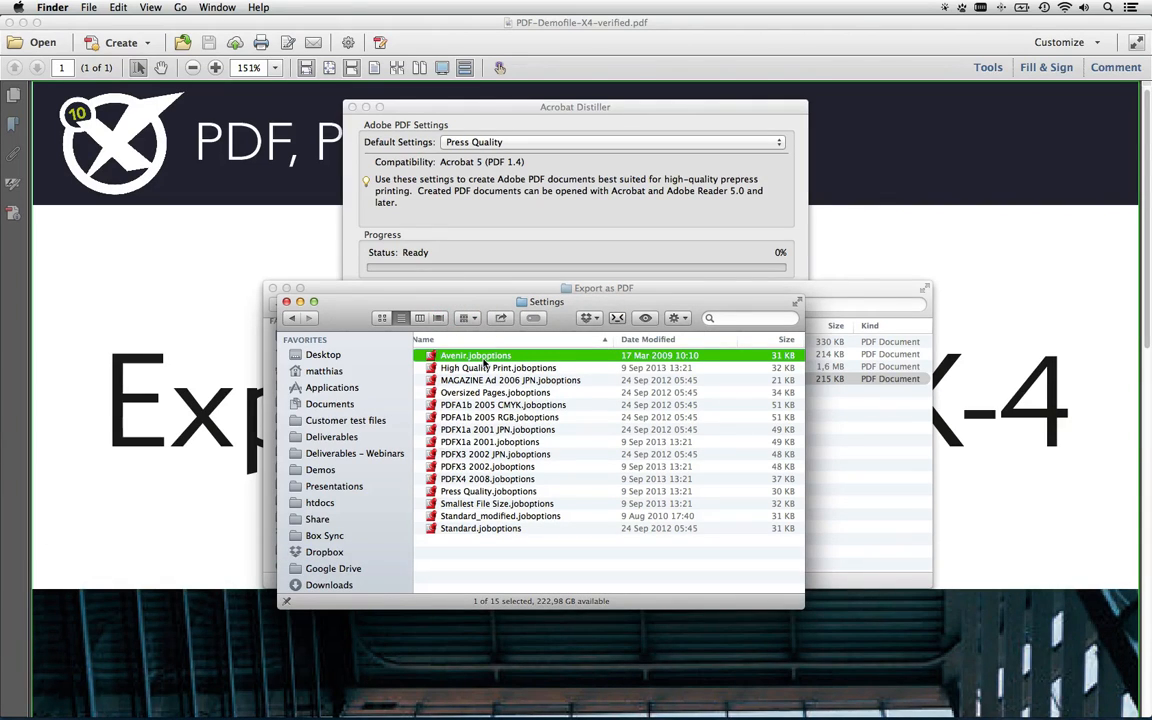
{"action": "key", "text": "super+Tab"}
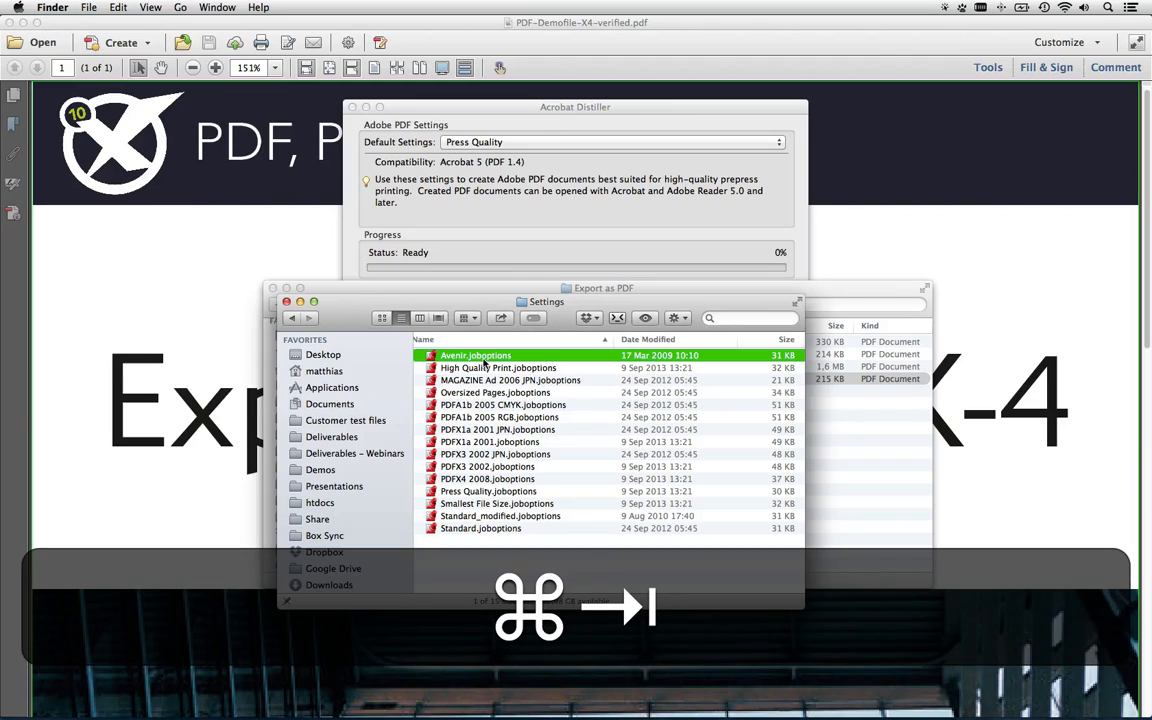
{"action": "key", "text": "super+Tab"}
{"action": "key", "text": "super+Tab"}
{"action": "key", "text": "super+Tab"}
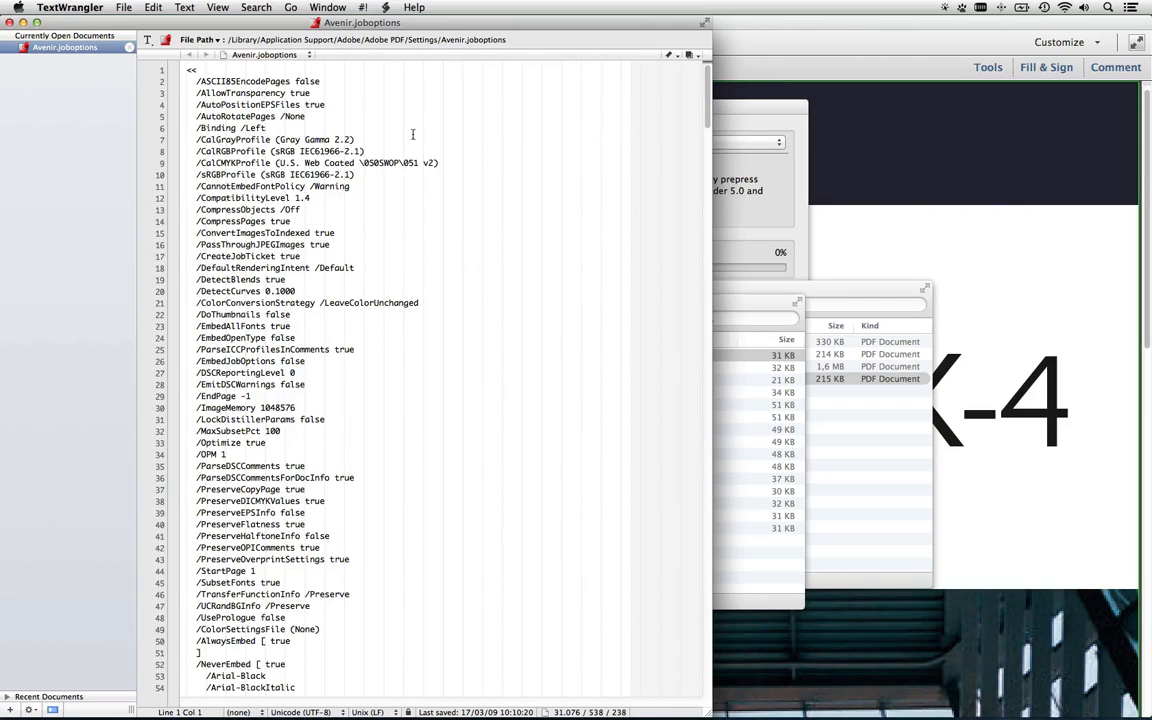
{"action": "left_click_drag", "start_coordinate": [311, 92], "coordinate": [198, 89]}
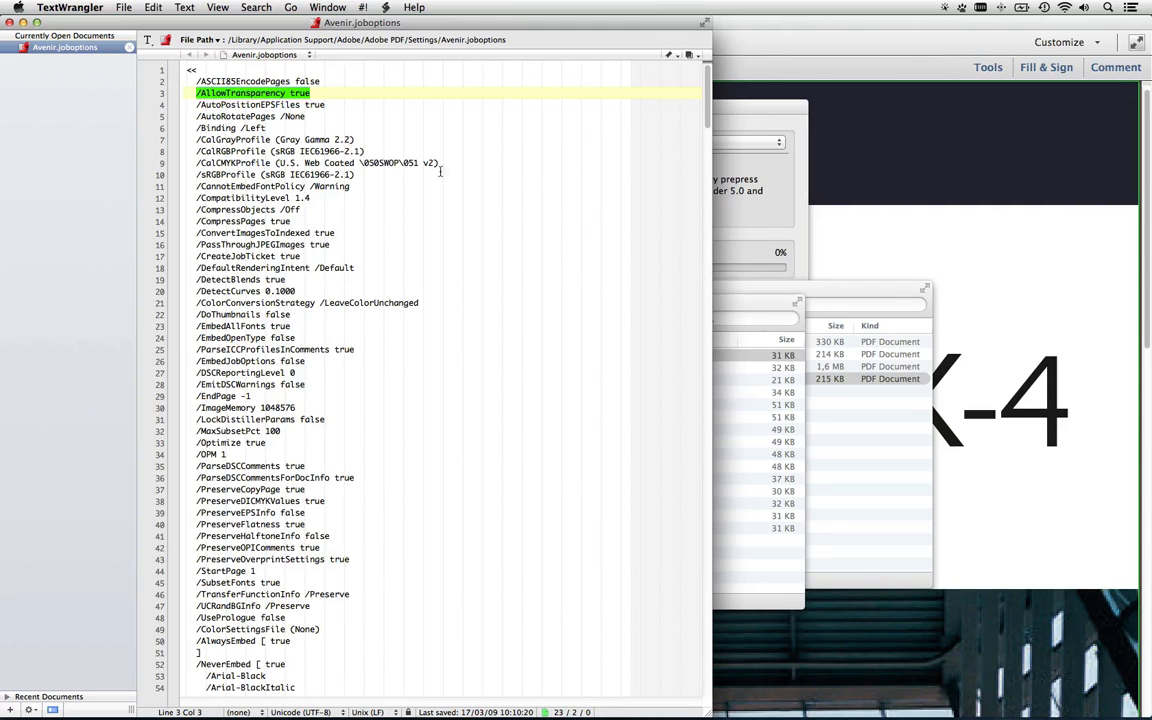
Step: Switch to Distiller and choose Avenir as the default PDF settings
{"action": "left_click", "coordinate": [743, 112]}
{"action": "left_click", "coordinate": [694, 142]}
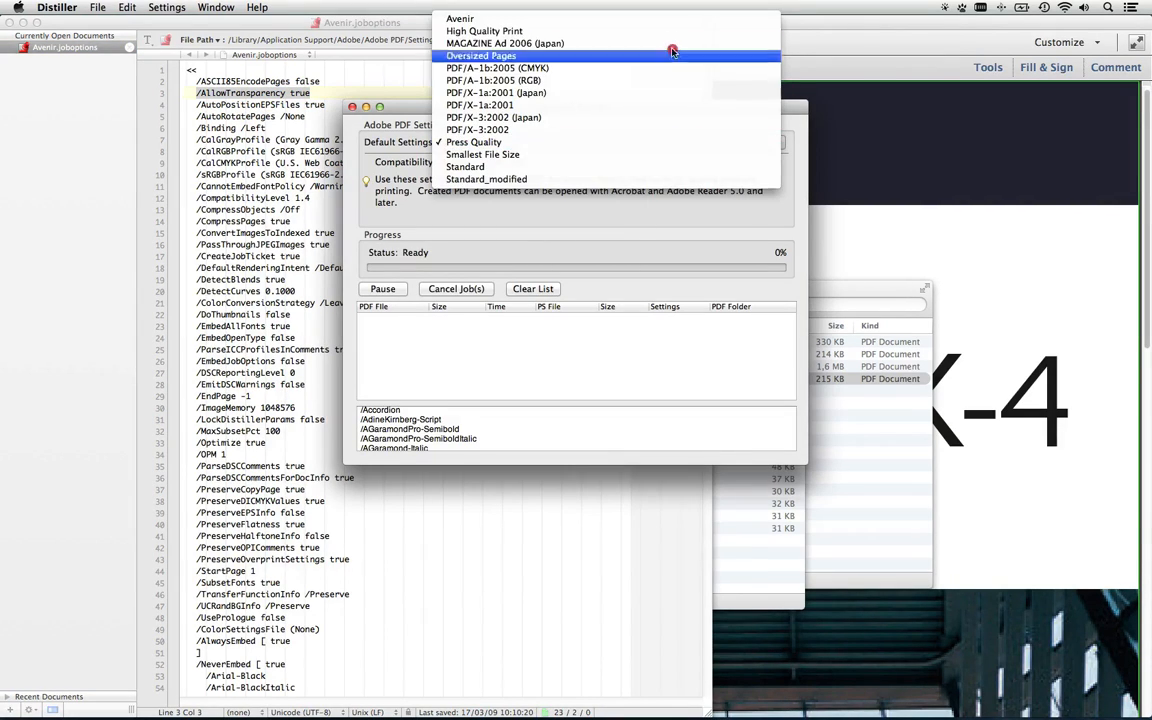
{"action": "left_click", "coordinate": [605, 17]}
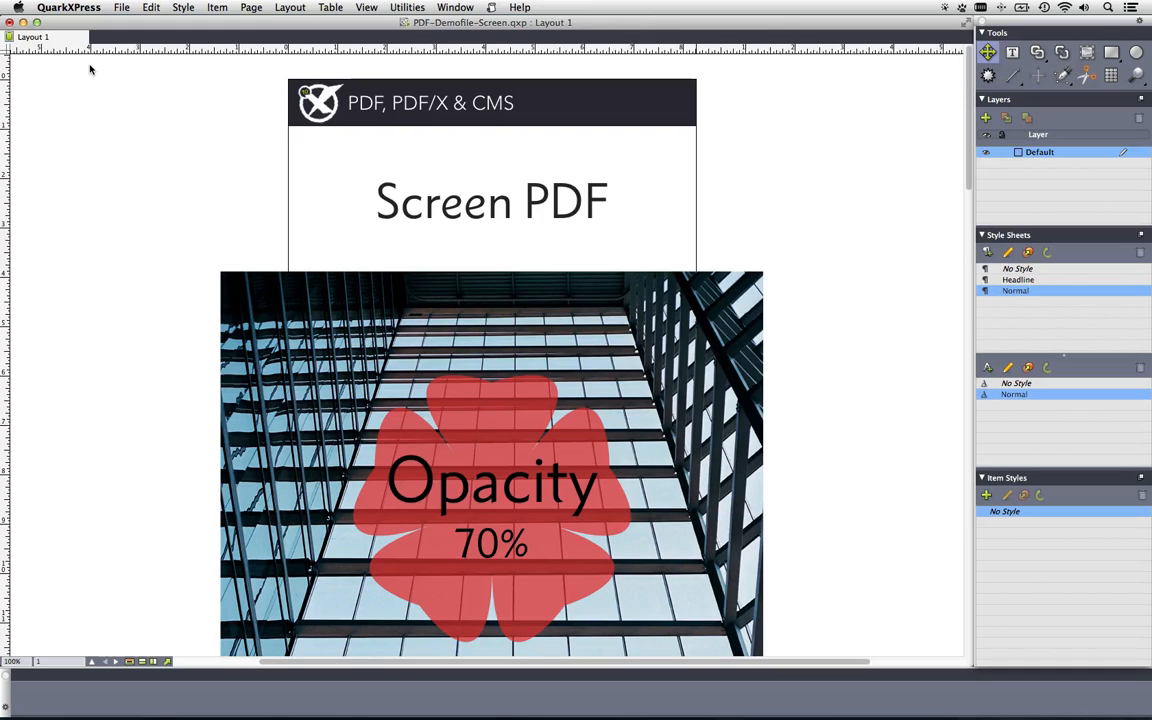
Step: In QuarkXPress, start exporting the PDF-Demofile-Screen layout as PDF and open its export options
{"action": "left_click", "coordinate": [124, 7]}
{"action": "mouse_move", "coordinate": [150, 170]}
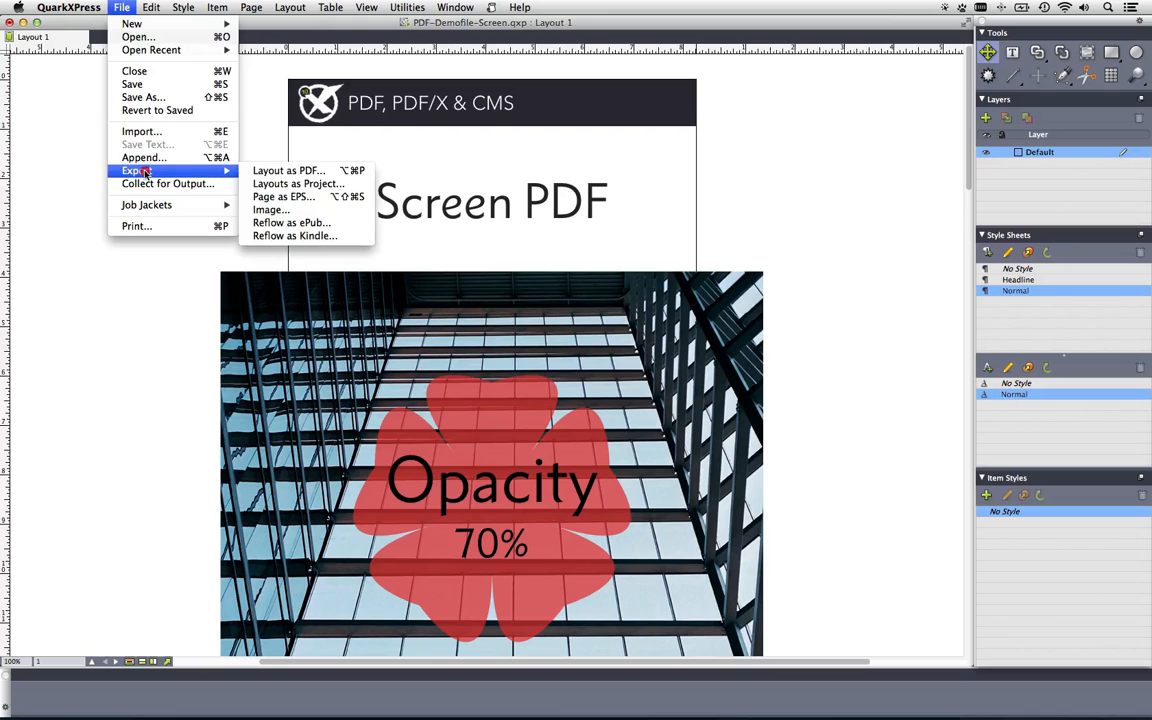
{"action": "left_click", "coordinate": [266, 177]}
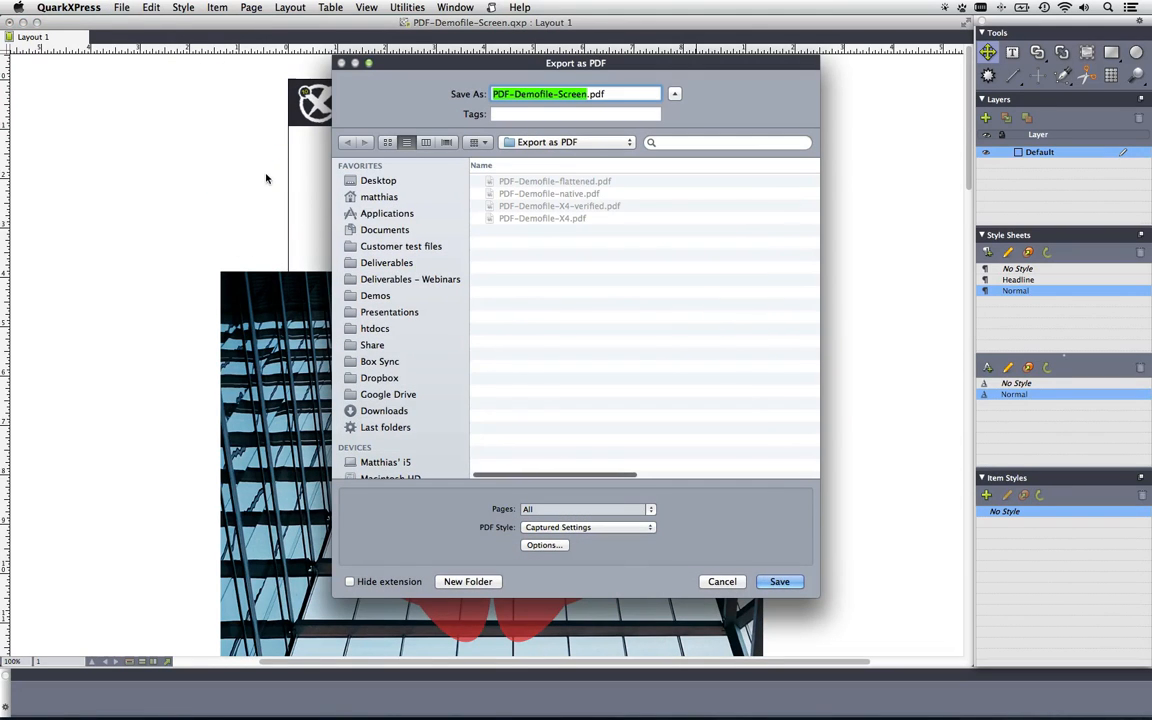
{"action": "left_click", "coordinate": [545, 545]}
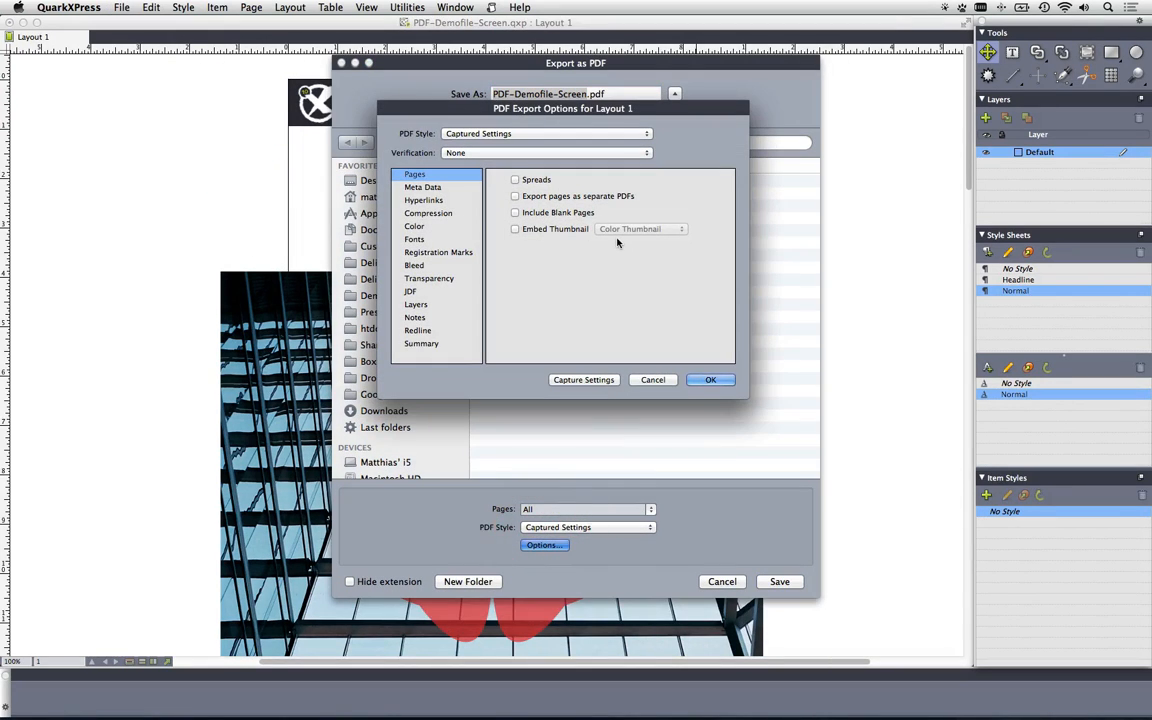
Step: Set the hyperlink export to use the list New List and the Fit Window display
{"action": "left_click", "coordinate": [423, 200]}
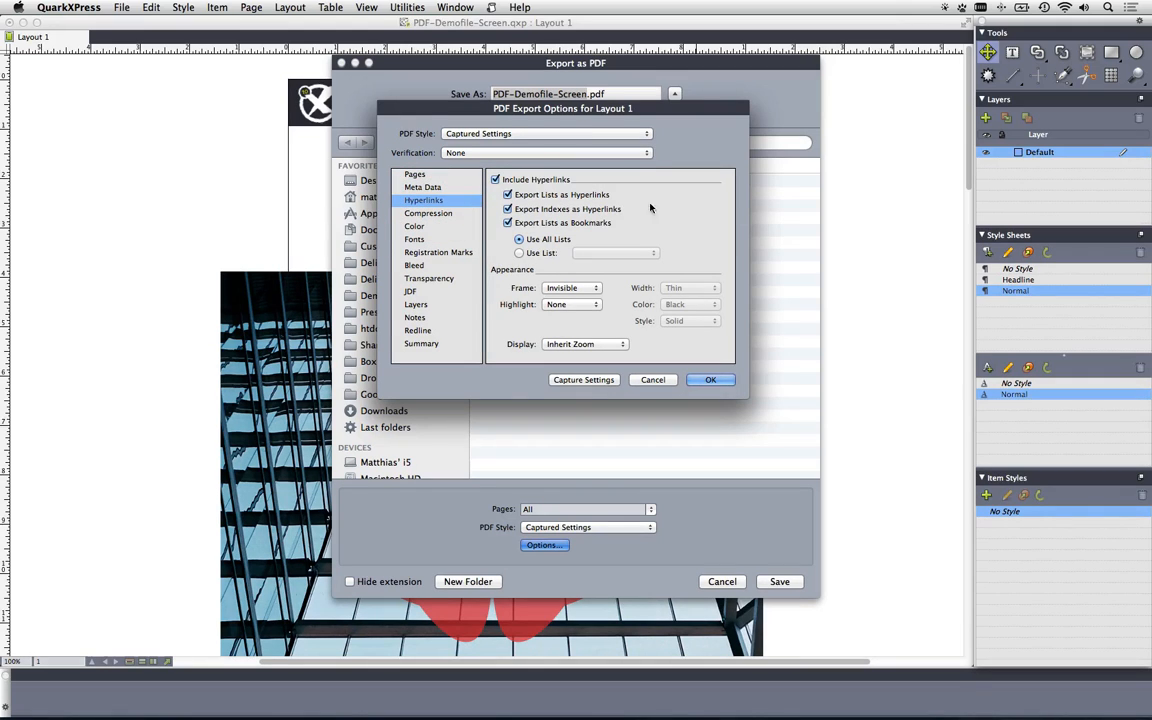
{"action": "left_click", "coordinate": [519, 253]}
{"action": "left_click", "coordinate": [605, 253]}
{"action": "left_click", "coordinate": [605, 254]}
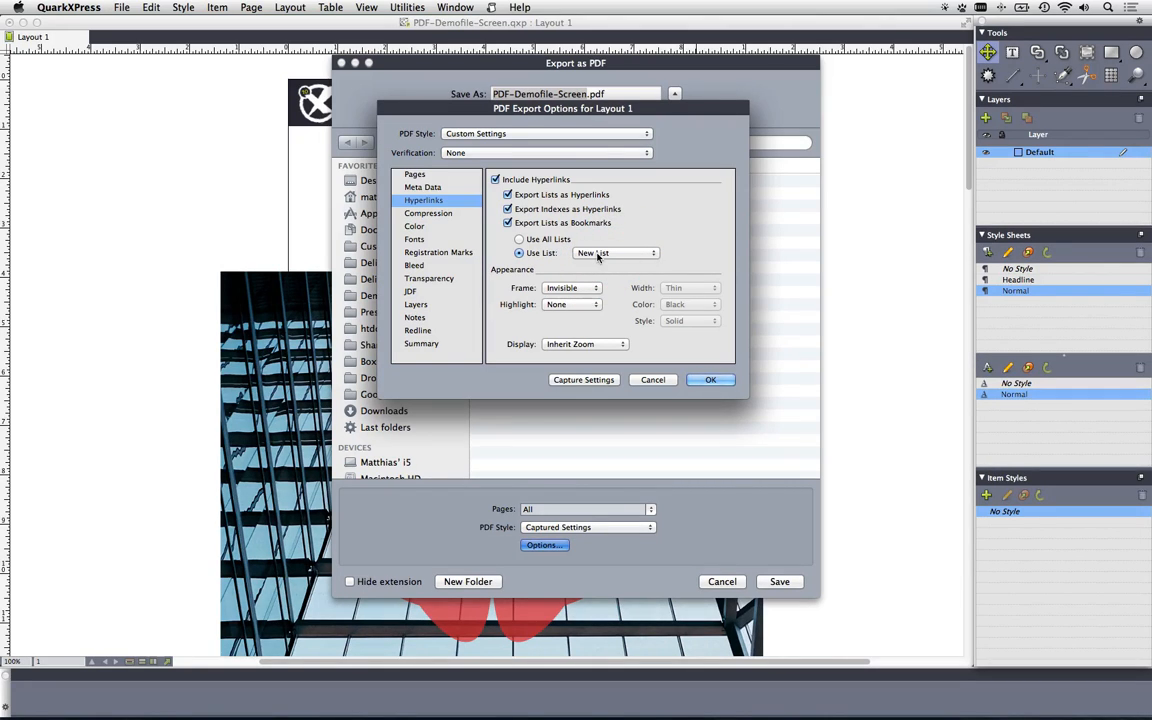
{"action": "left_click", "coordinate": [613, 348]}
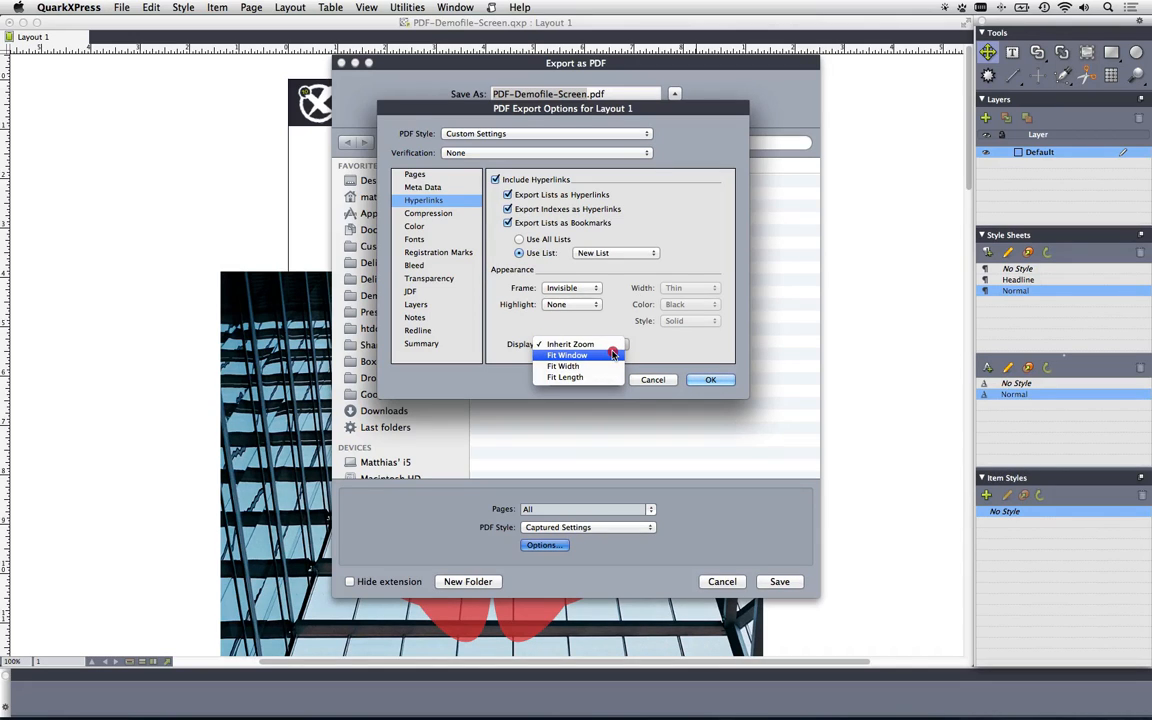
{"action": "left_click", "coordinate": [613, 355]}
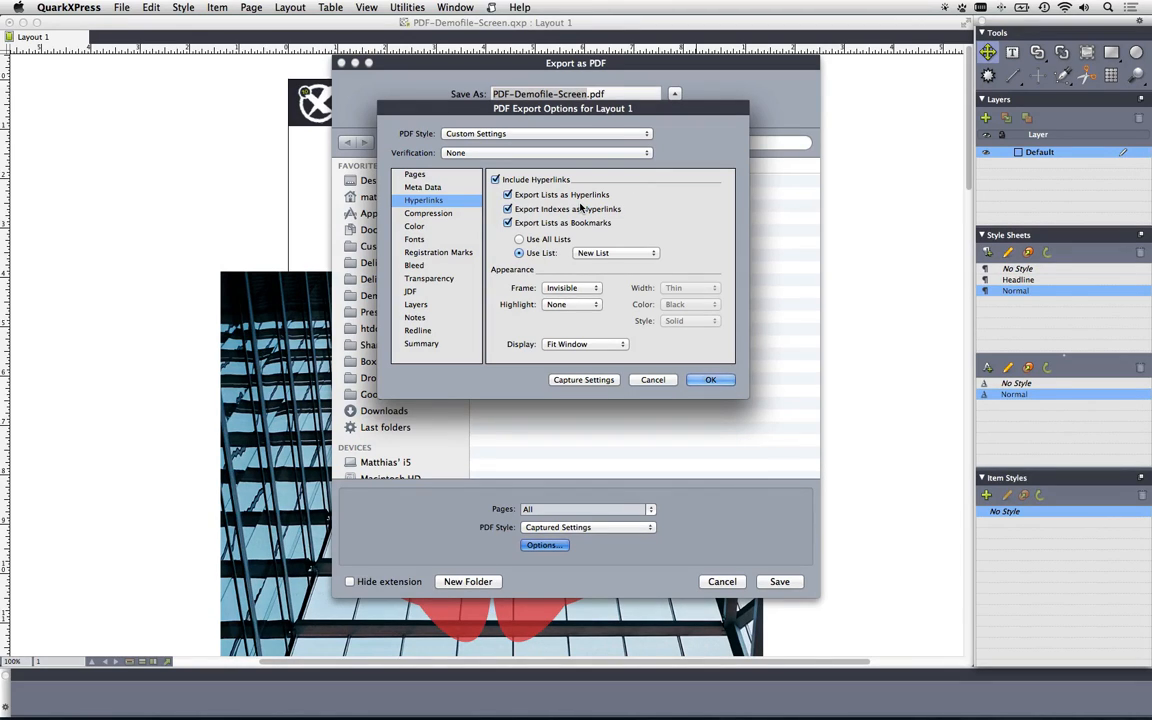
Step: Set the compression of both color and grayscale images to Automatic ZIP/JPEG High
{"action": "left_click", "coordinate": [450, 214]}
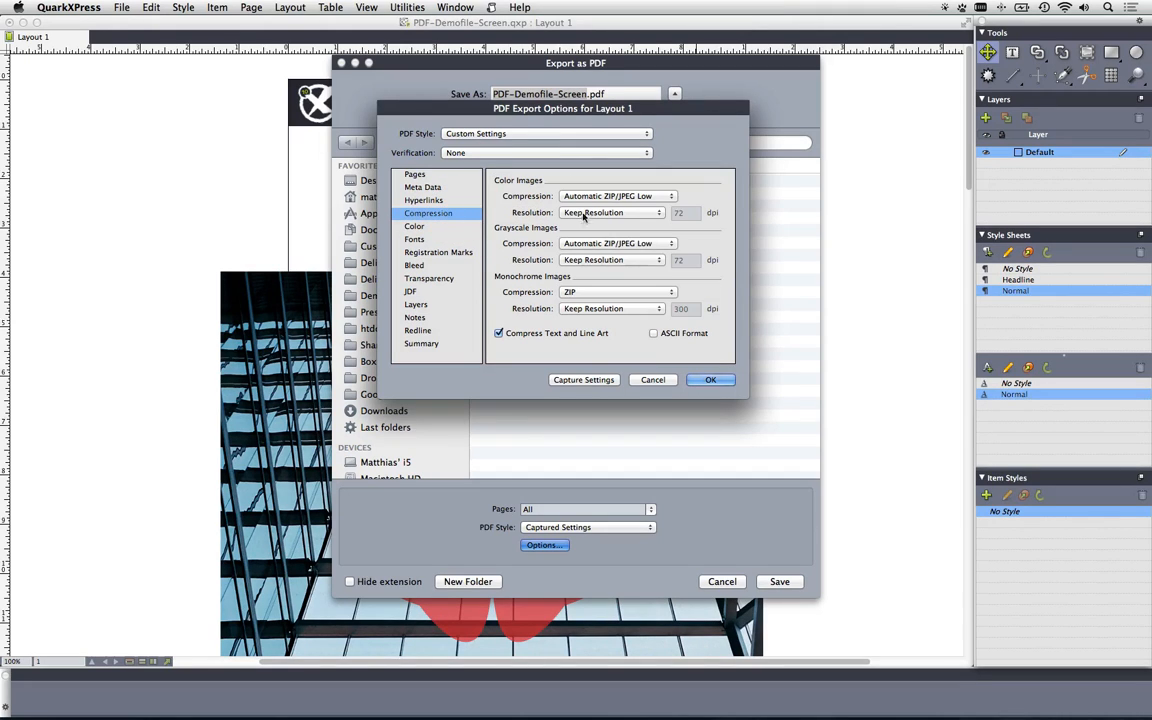
{"action": "left_click", "coordinate": [617, 196]}
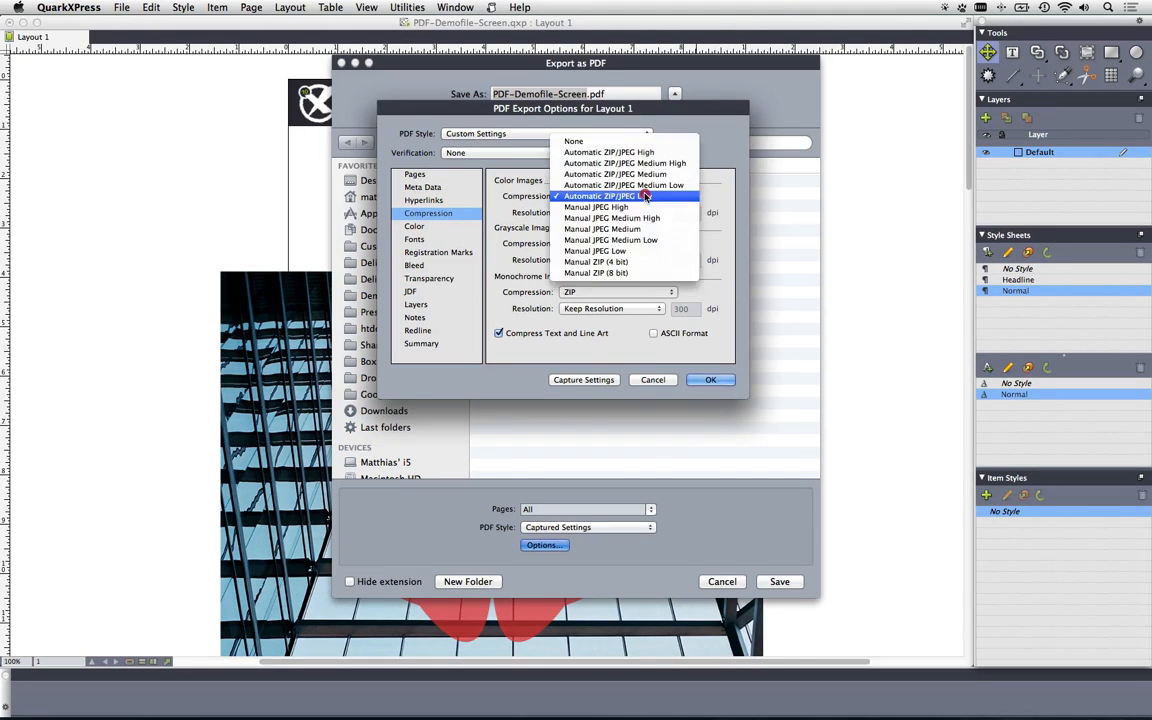
{"action": "left_click", "coordinate": [641, 152]}
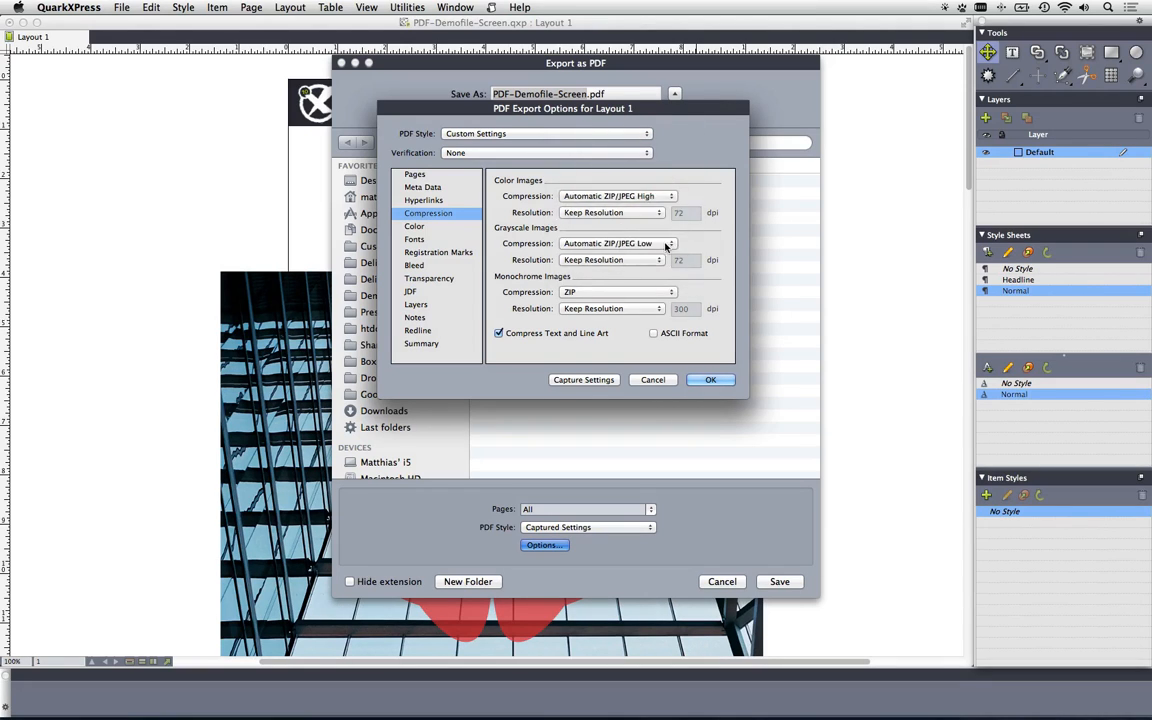
{"action": "left_click", "coordinate": [617, 243]}
{"action": "left_click", "coordinate": [655, 195]}
Step: Set the color setup to Composite RGB and show the transparency export options
{"action": "left_click", "coordinate": [422, 227]}
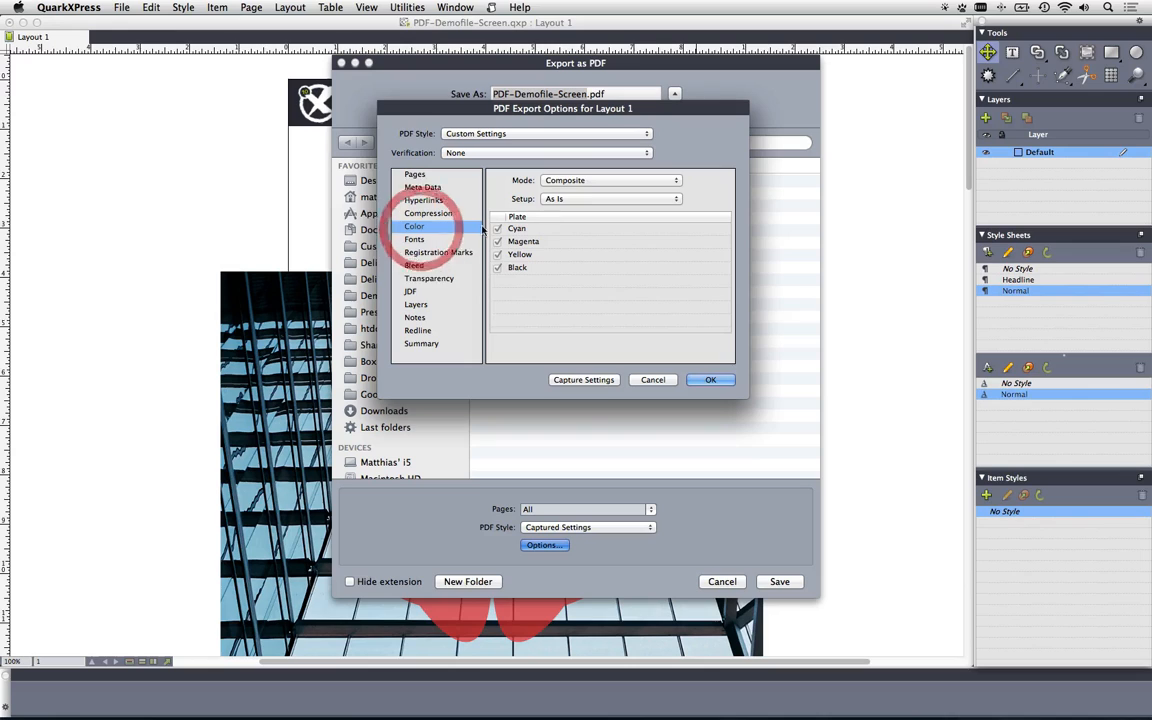
{"action": "left_click", "coordinate": [560, 198]}
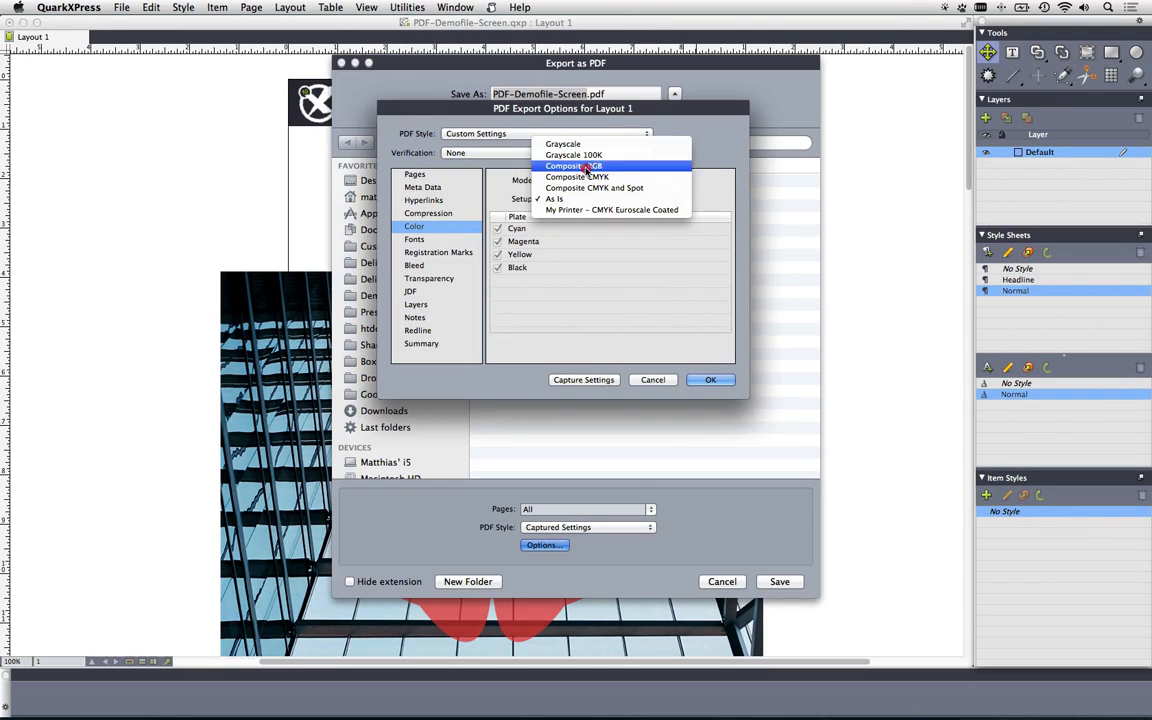
{"action": "left_click", "coordinate": [587, 168]}
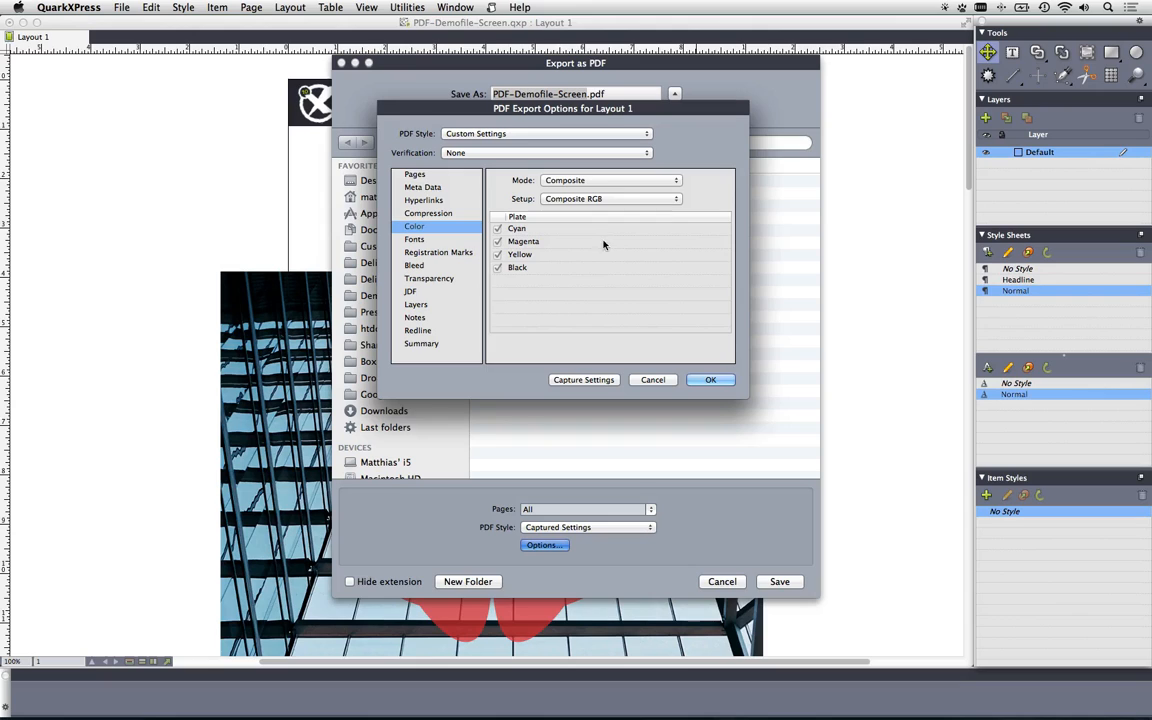
{"action": "left_click", "coordinate": [448, 279]}
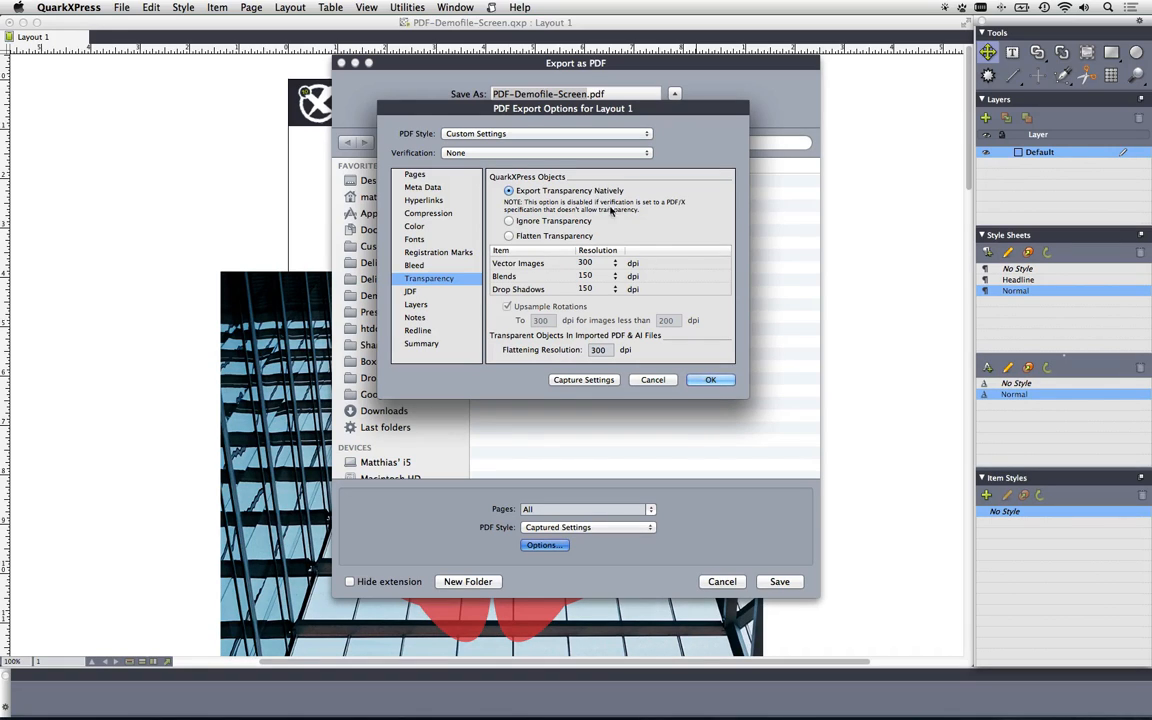
Step: Save the options as a new PDF output style named Screen and export the layout as PDF-Demofile-Screen.pdf
{"action": "left_click", "coordinate": [563, 135]}
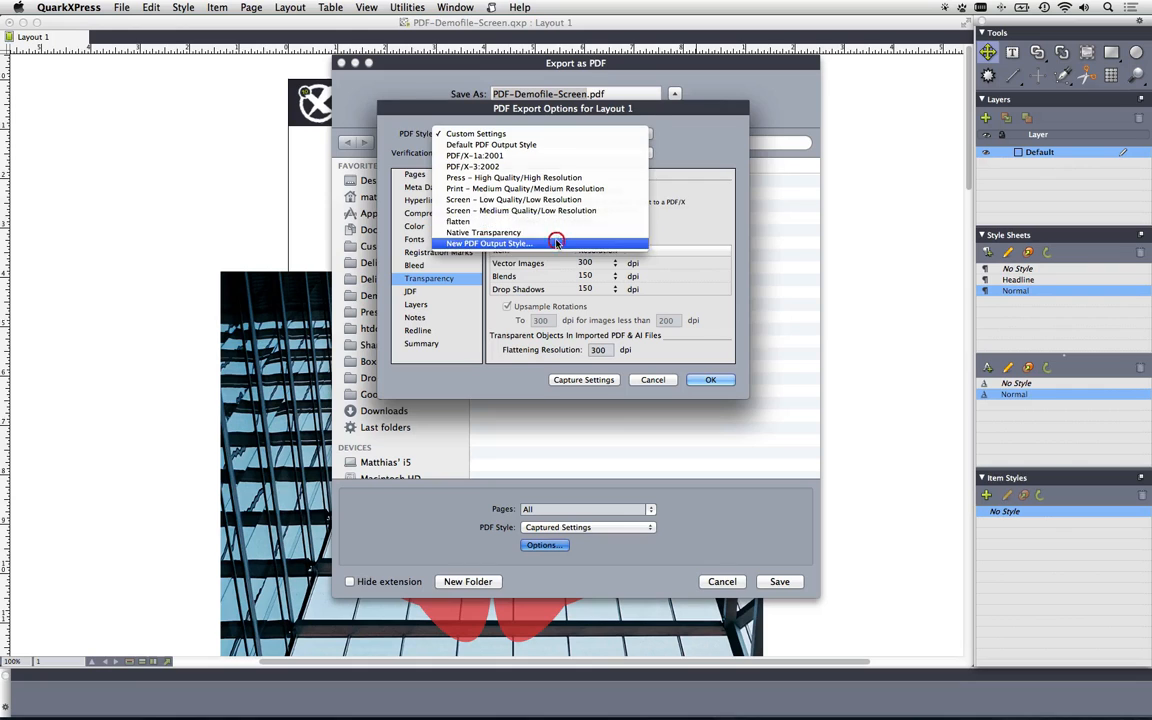
{"action": "left_click", "coordinate": [488, 243]}
{"action": "type", "text": "Screen"}
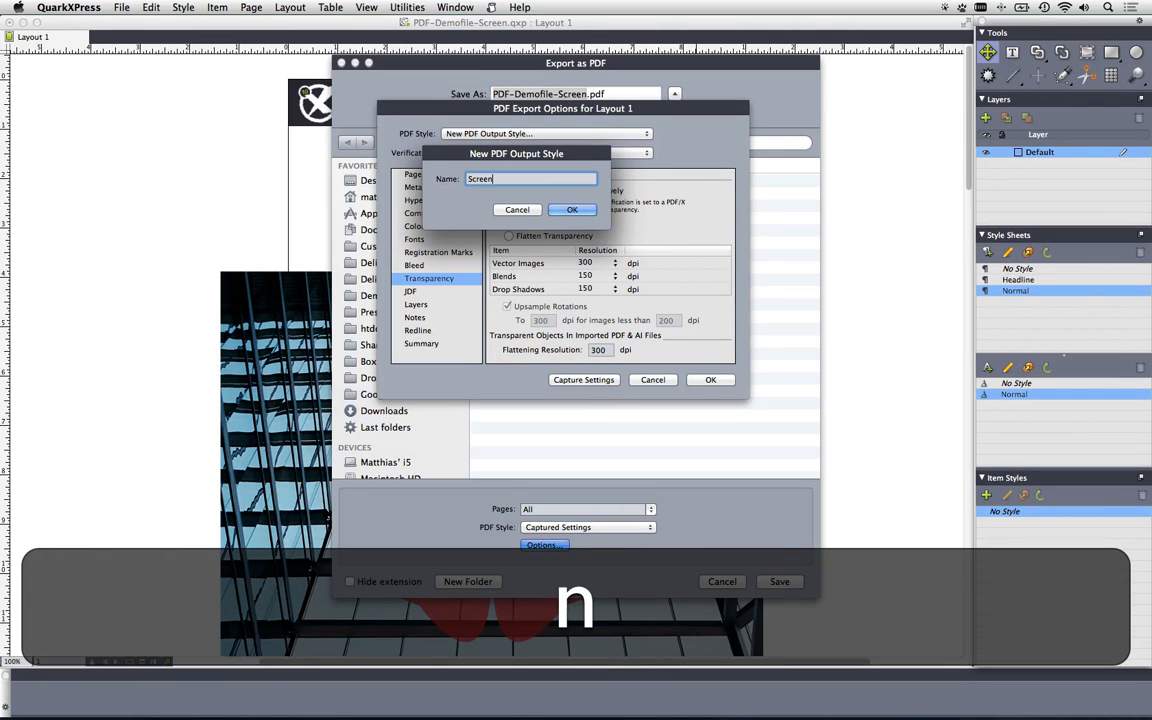
{"action": "left_click", "coordinate": [570, 210]}
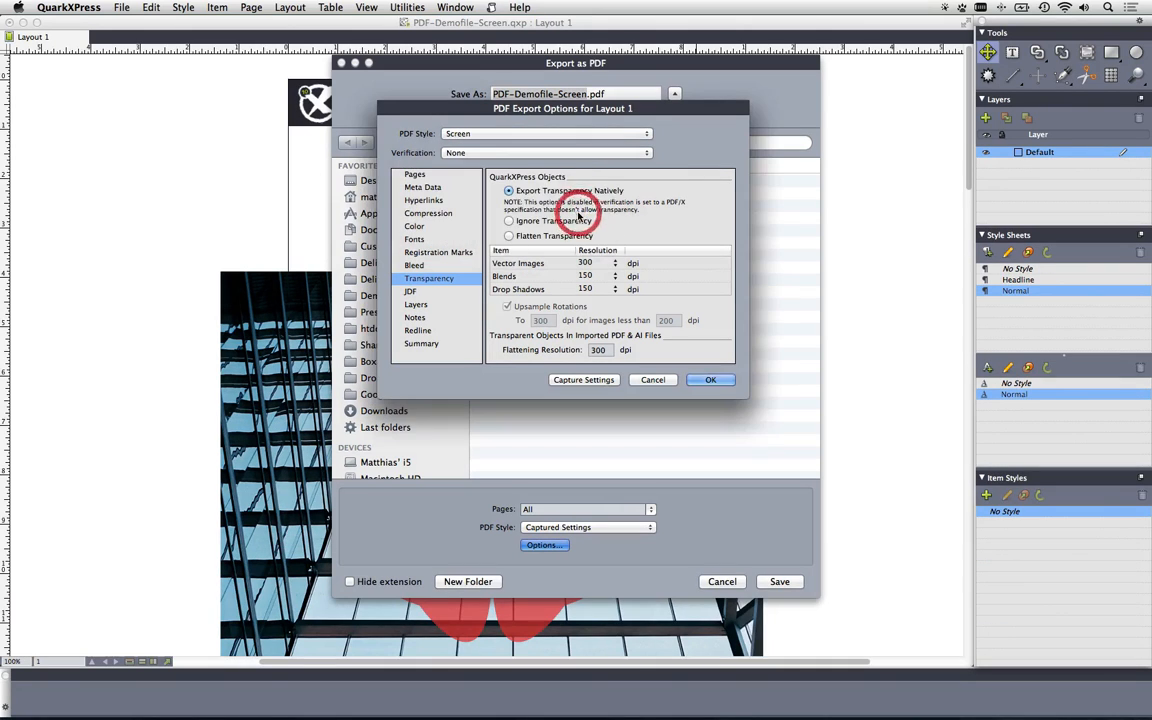
{"action": "left_click", "coordinate": [709, 381]}
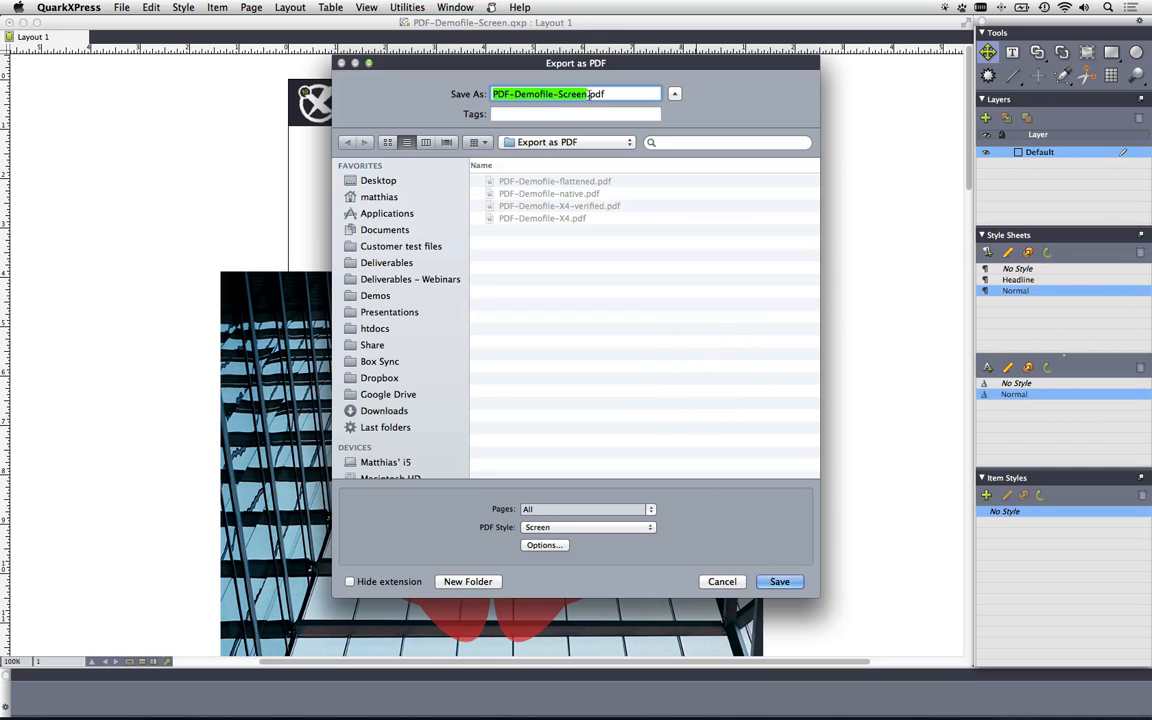
{"action": "left_click", "coordinate": [530, 93]}
{"action": "left_click", "coordinate": [780, 581]}
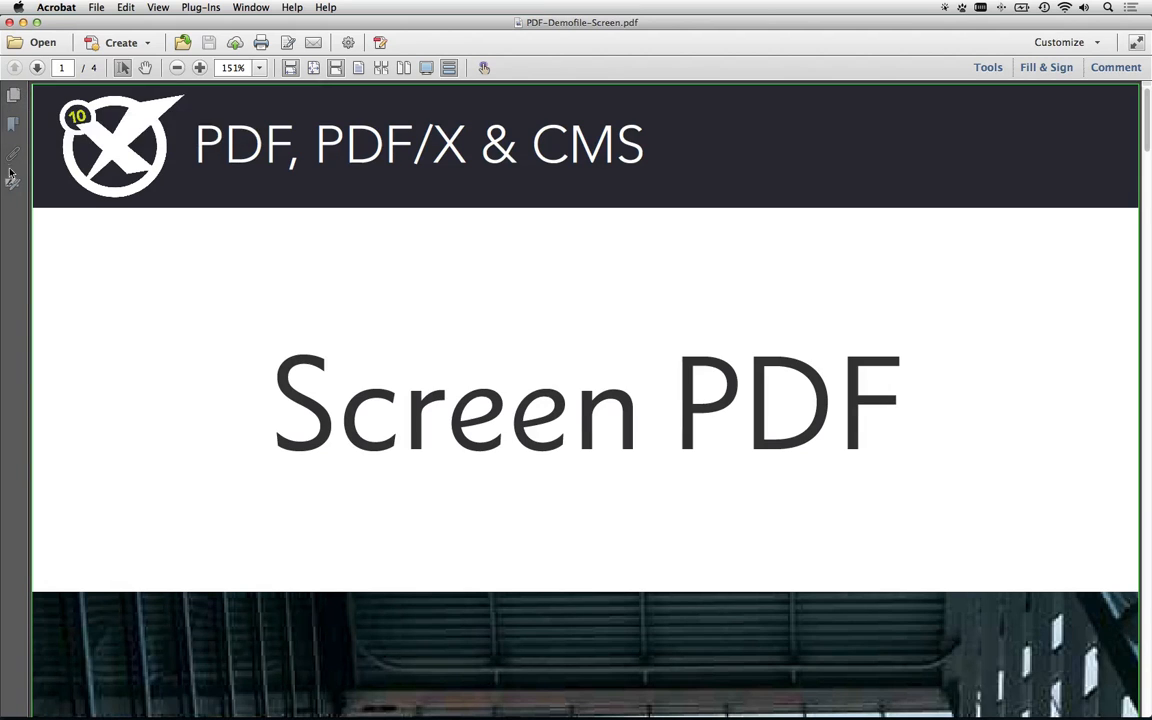
Step: Show the exported PDF's bookmarks in Acrobat and follow them to pages 2, 3 and 4
{"action": "left_click", "coordinate": [15, 127]}
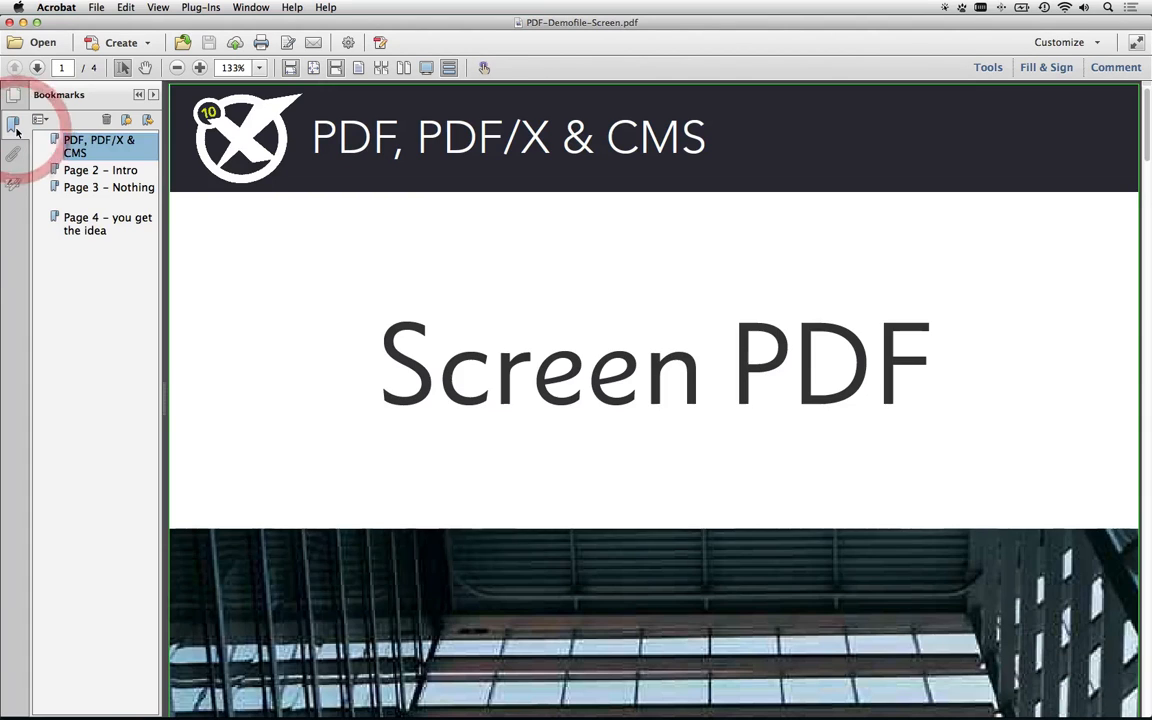
{"action": "left_click", "coordinate": [94, 146]}
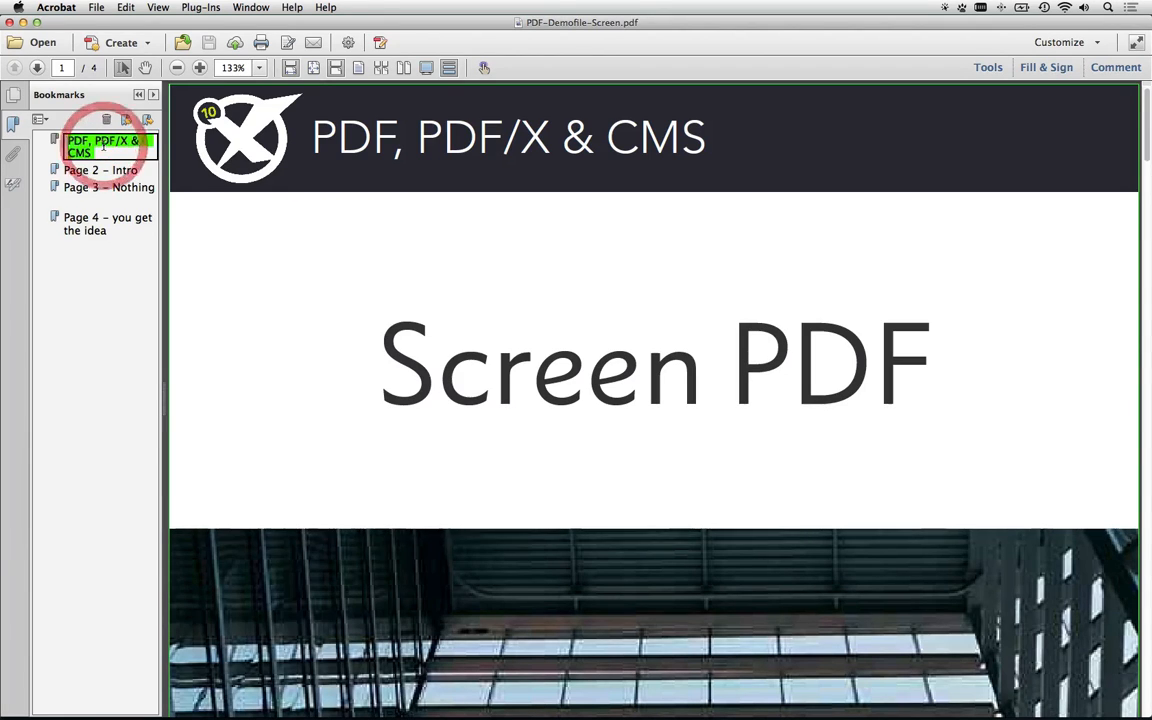
{"action": "left_click", "coordinate": [118, 258]}
{"action": "left_click", "coordinate": [95, 172]}
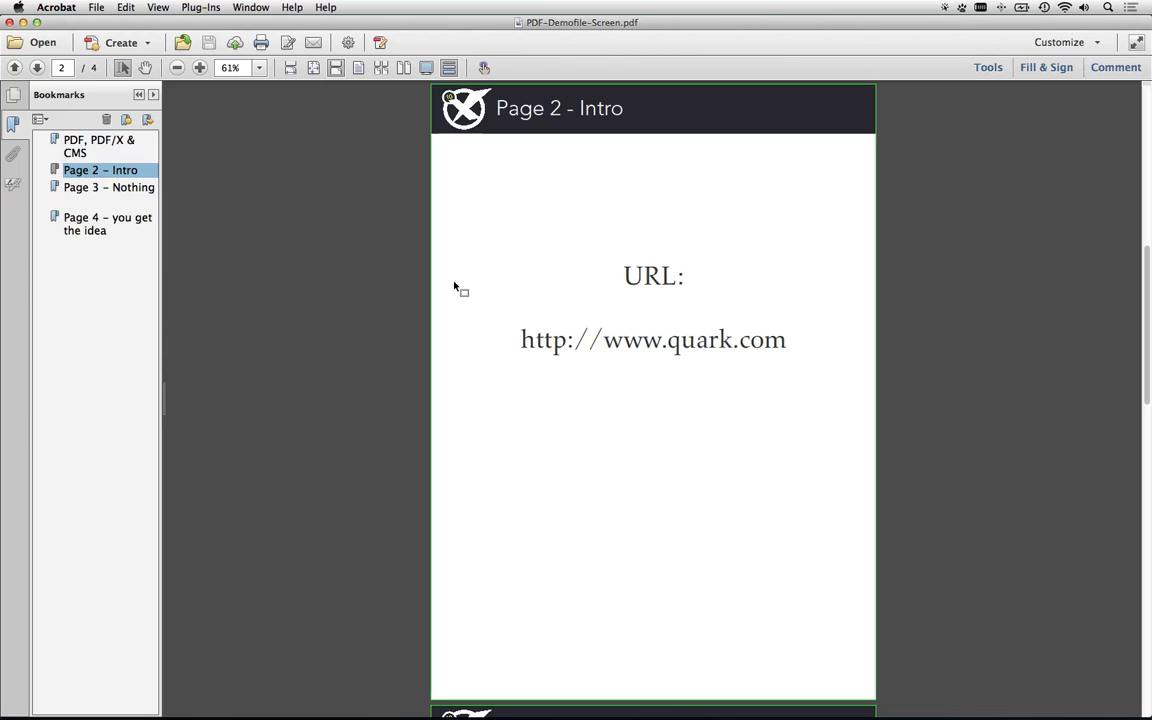
{"action": "left_click", "coordinate": [100, 190]}
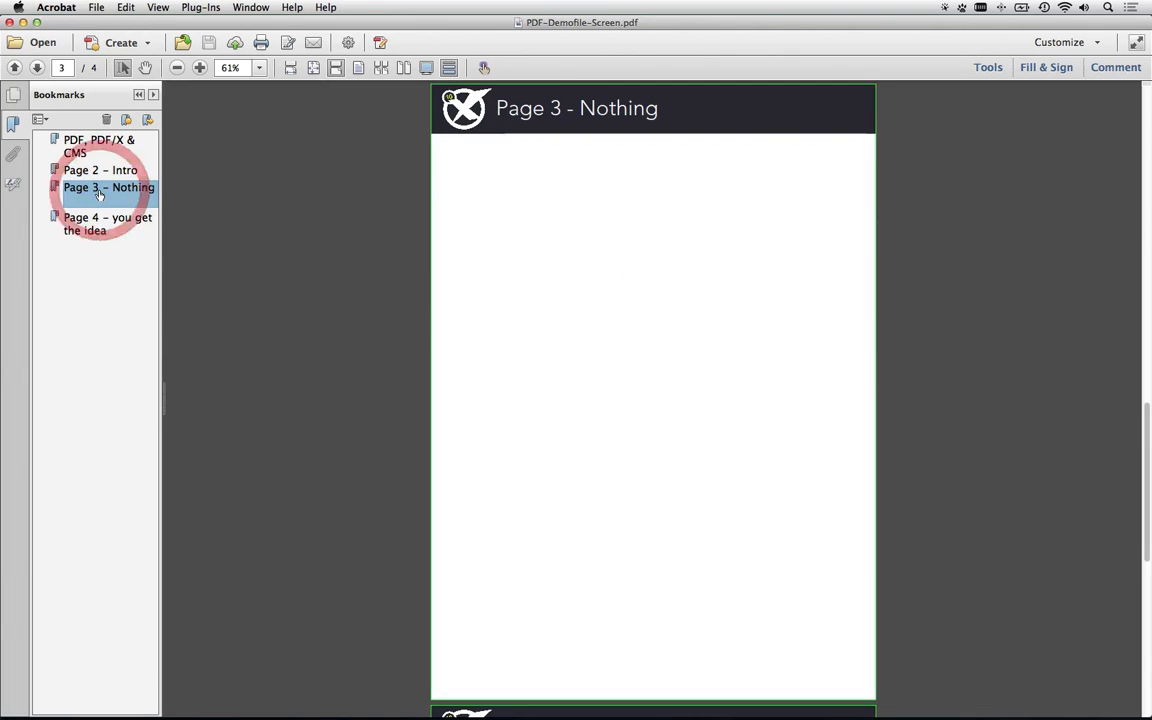
{"action": "left_click", "coordinate": [90, 224]}
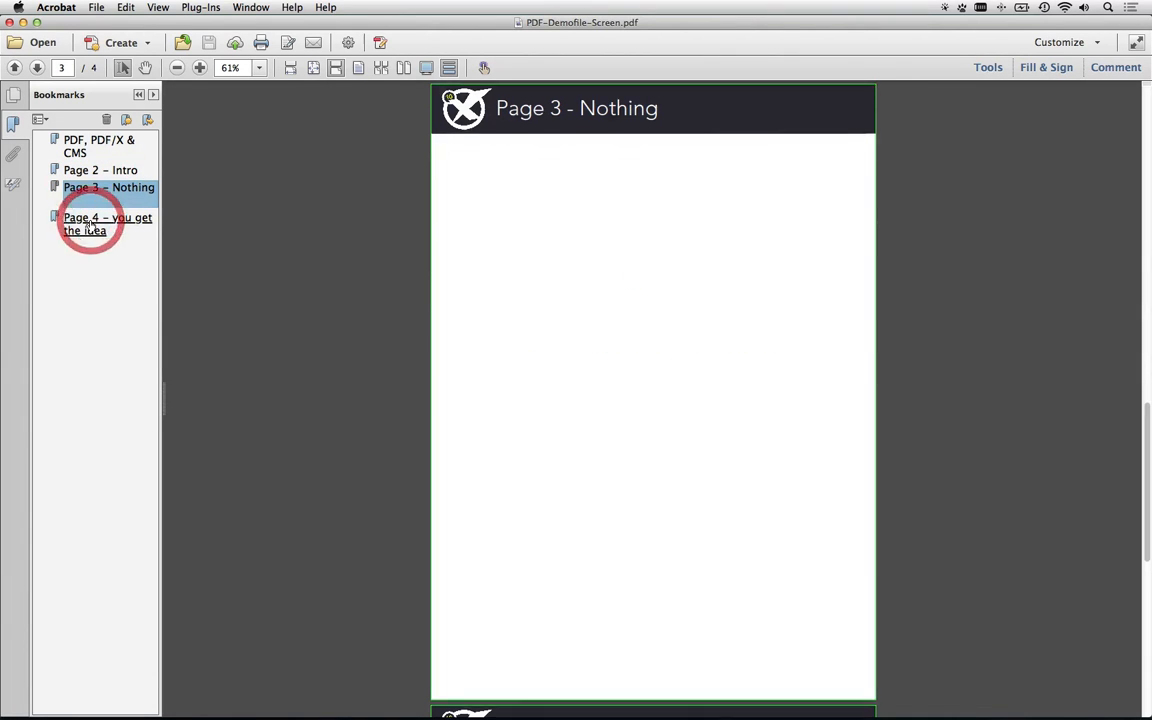
{"action": "left_click", "coordinate": [95, 189]}
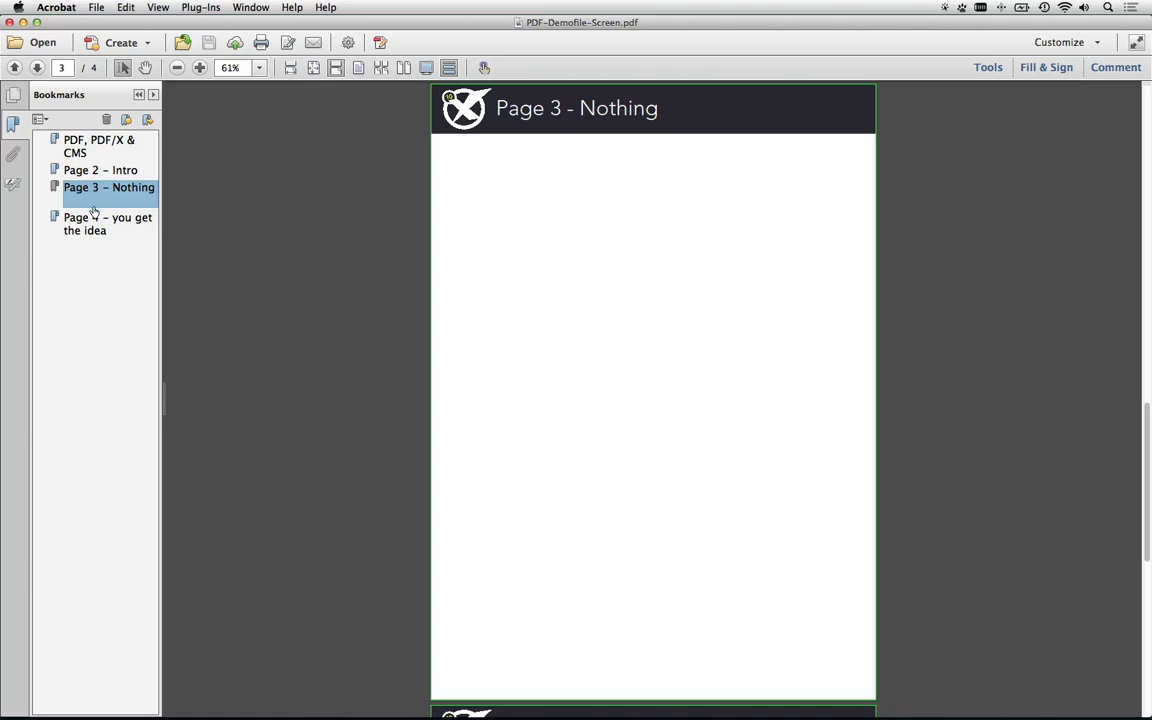
{"action": "left_click", "coordinate": [90, 222]}
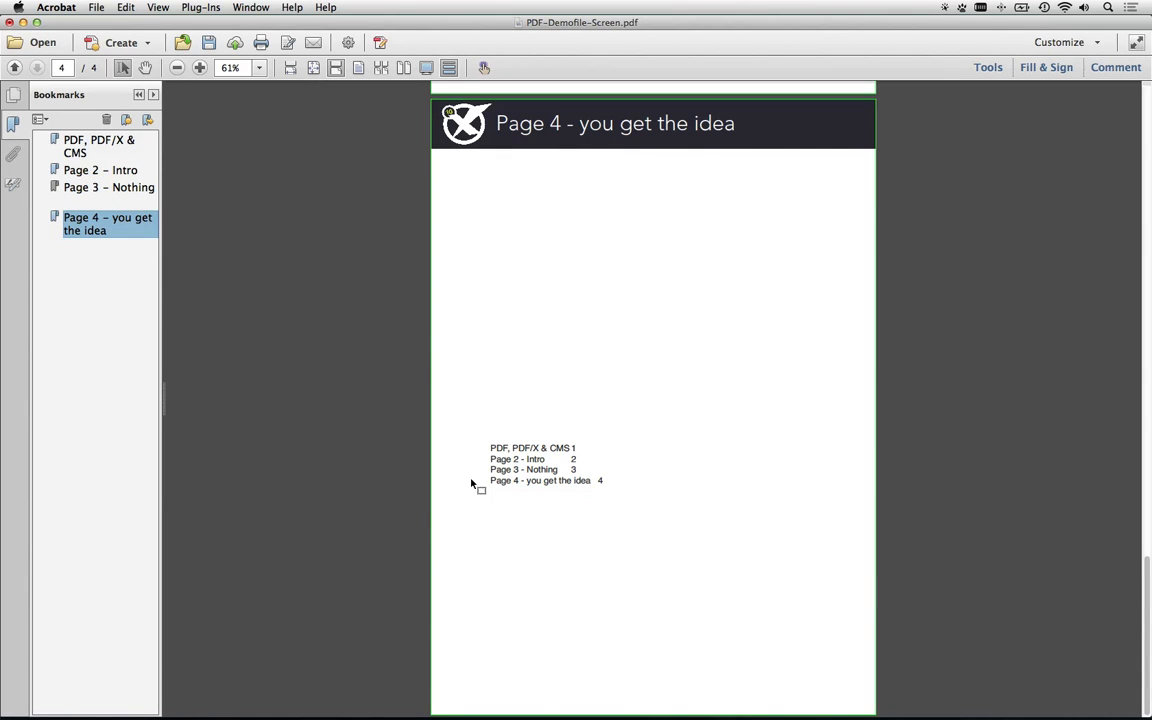
Step: Switch to QuarkXPress and go to page 4 of the layout, which holds the list of page titles
{"action": "key", "text": "super+Tab"}
{"action": "key", "text": "super+Tab"}
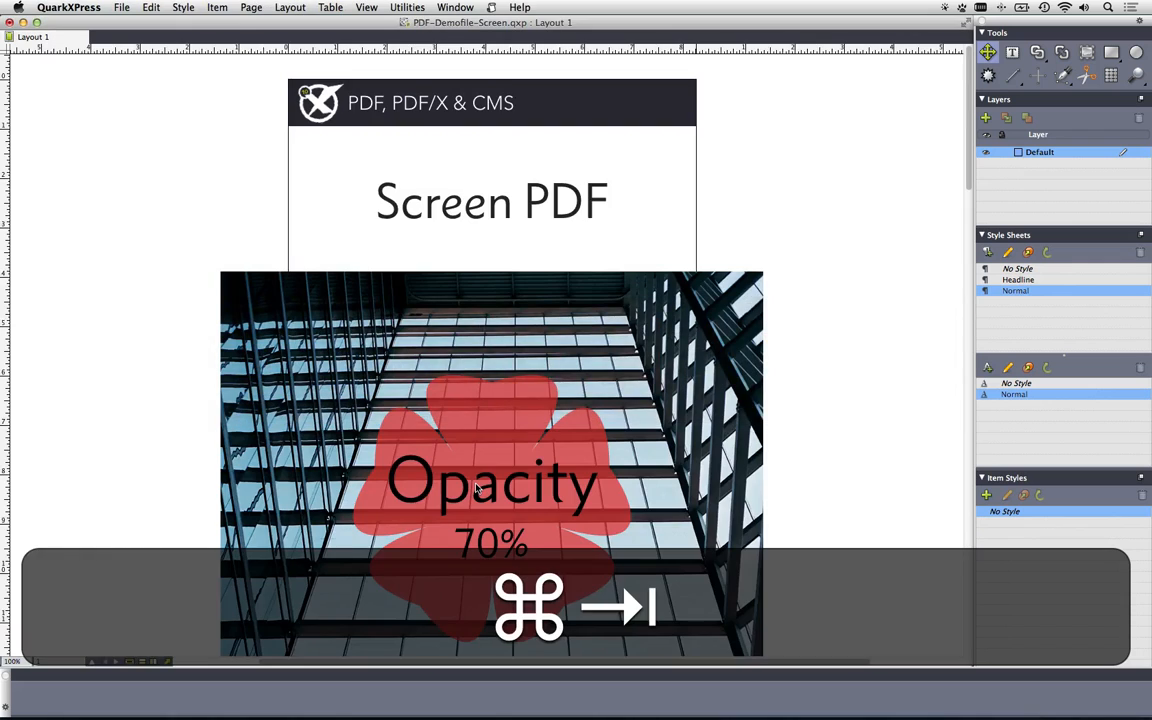
{"action": "scroll", "coordinate": [490, 470], "scroll_direction": "down", "scroll_amount": 1}
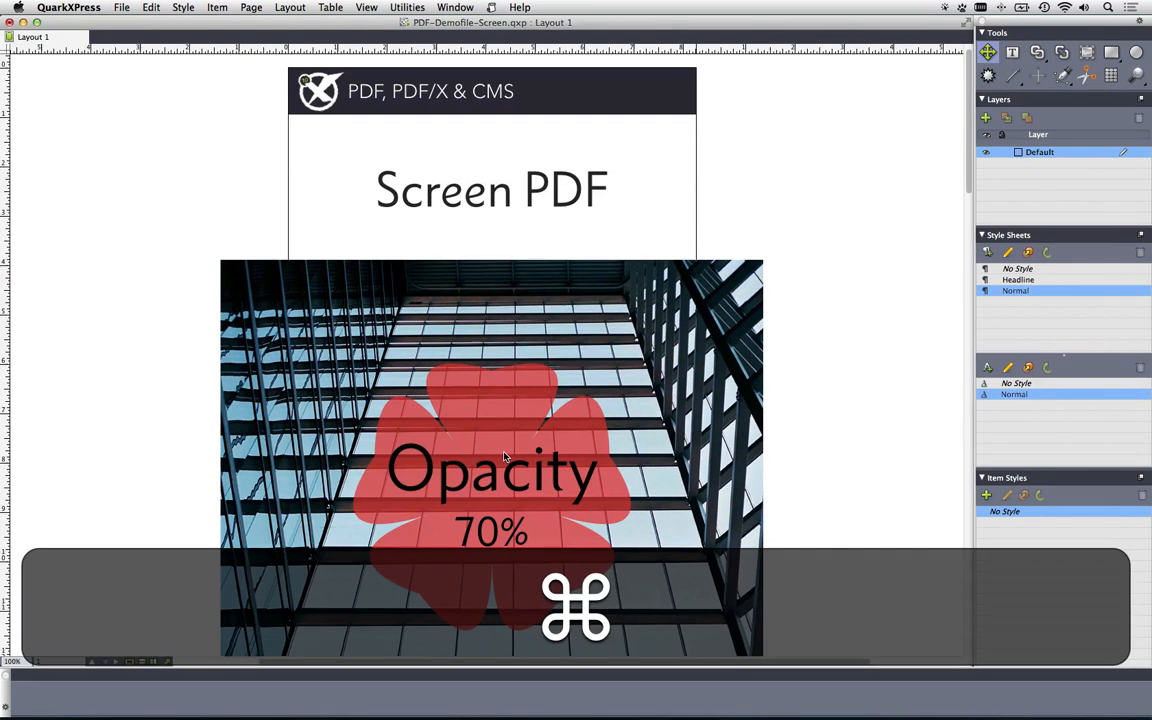
{"action": "key", "text": "super+j"}
{"action": "type", "text": "4"}
{"action": "key", "text": "Return"}
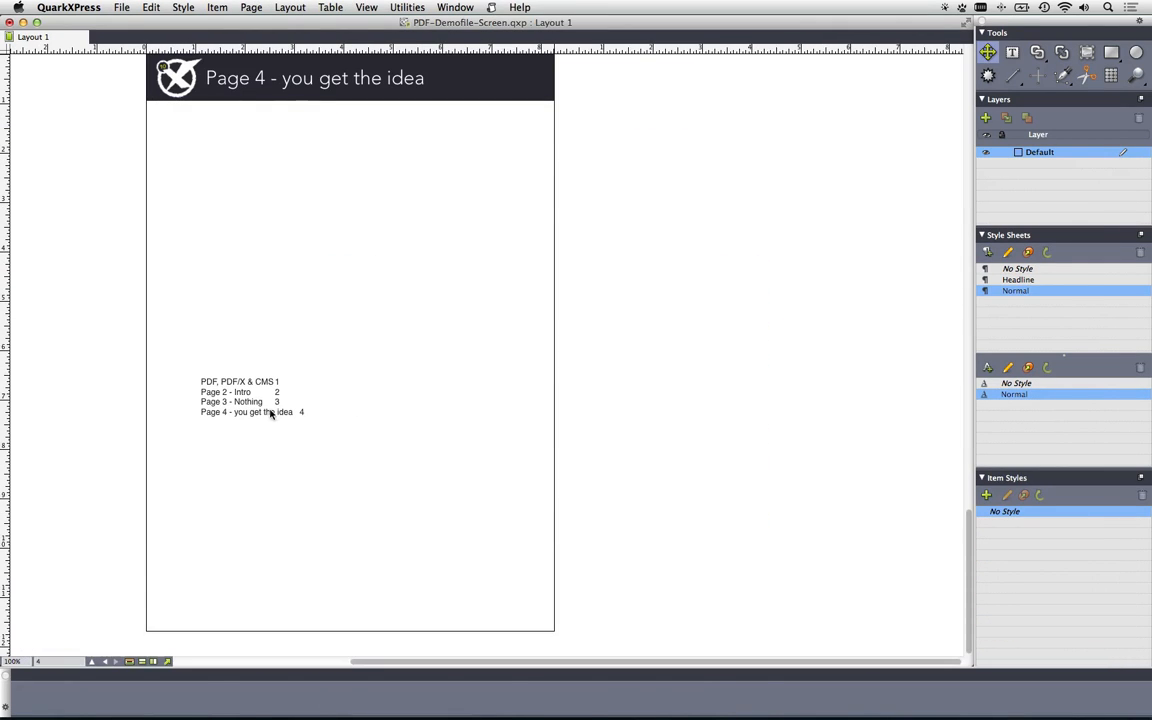
Step: Select the text box with the list of page titles on page 4 and show the Lists palette beside the page
{"action": "left_click", "coordinate": [268, 410]}
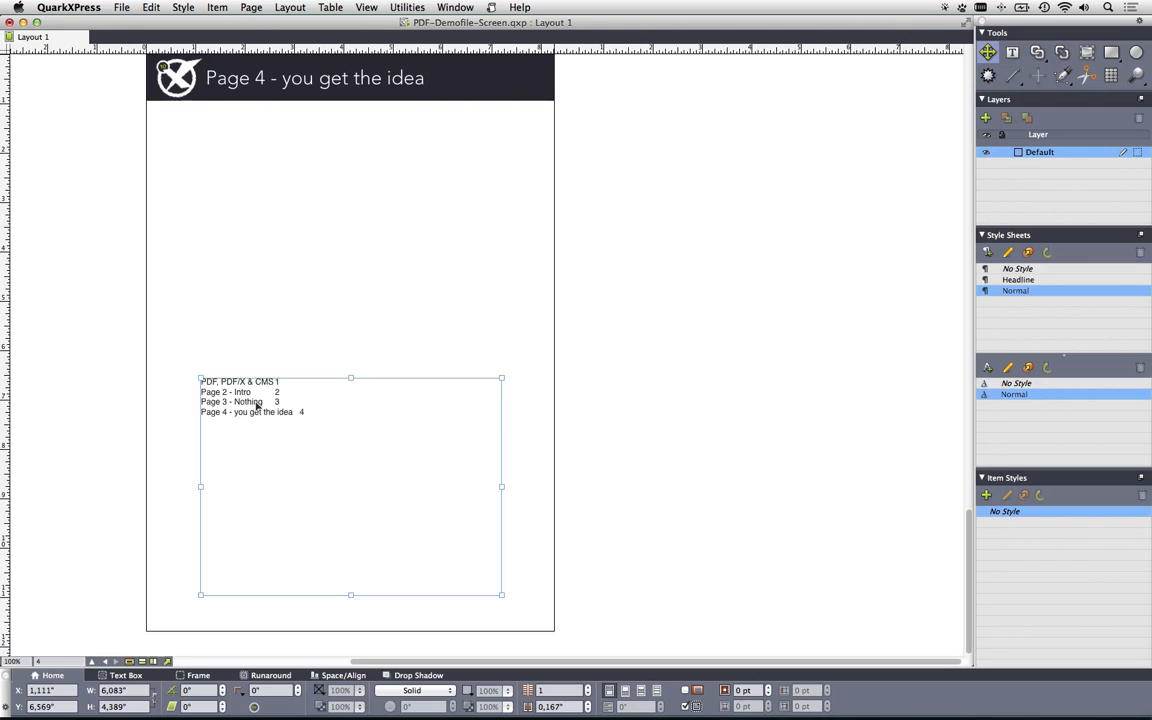
{"action": "left_click", "coordinate": [455, 7]}
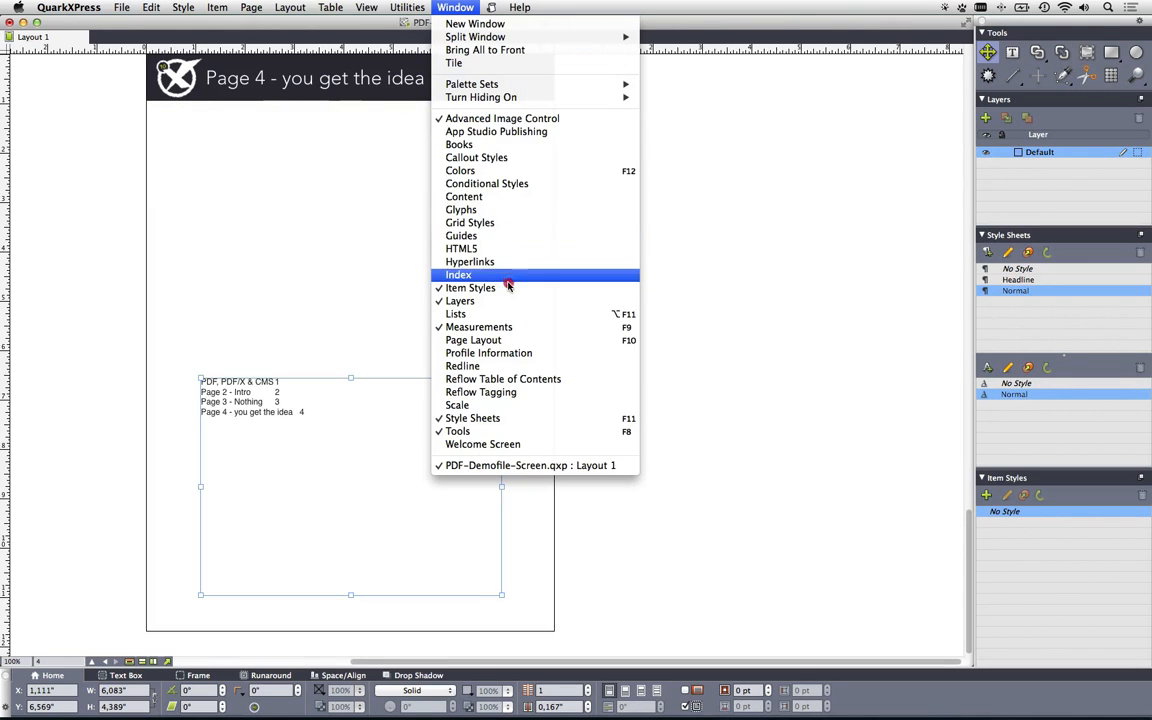
{"action": "left_click", "coordinate": [504, 313]}
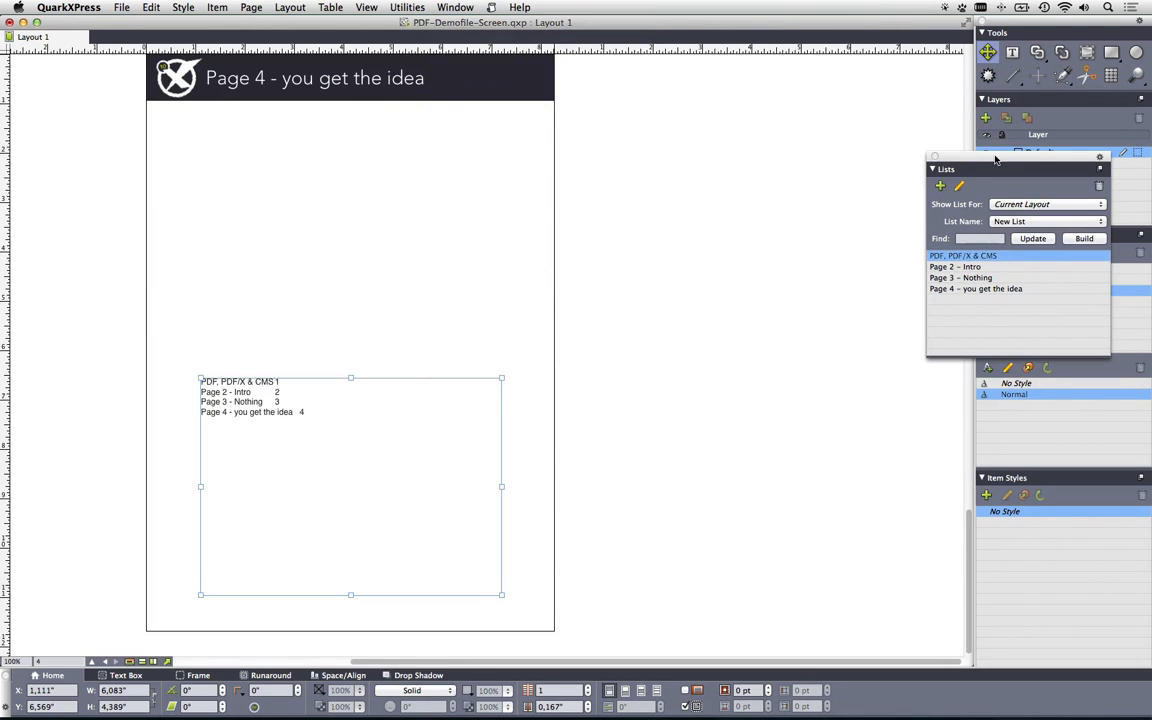
{"action": "left_click_drag", "start_coordinate": [996, 158], "coordinate": [697, 140]}
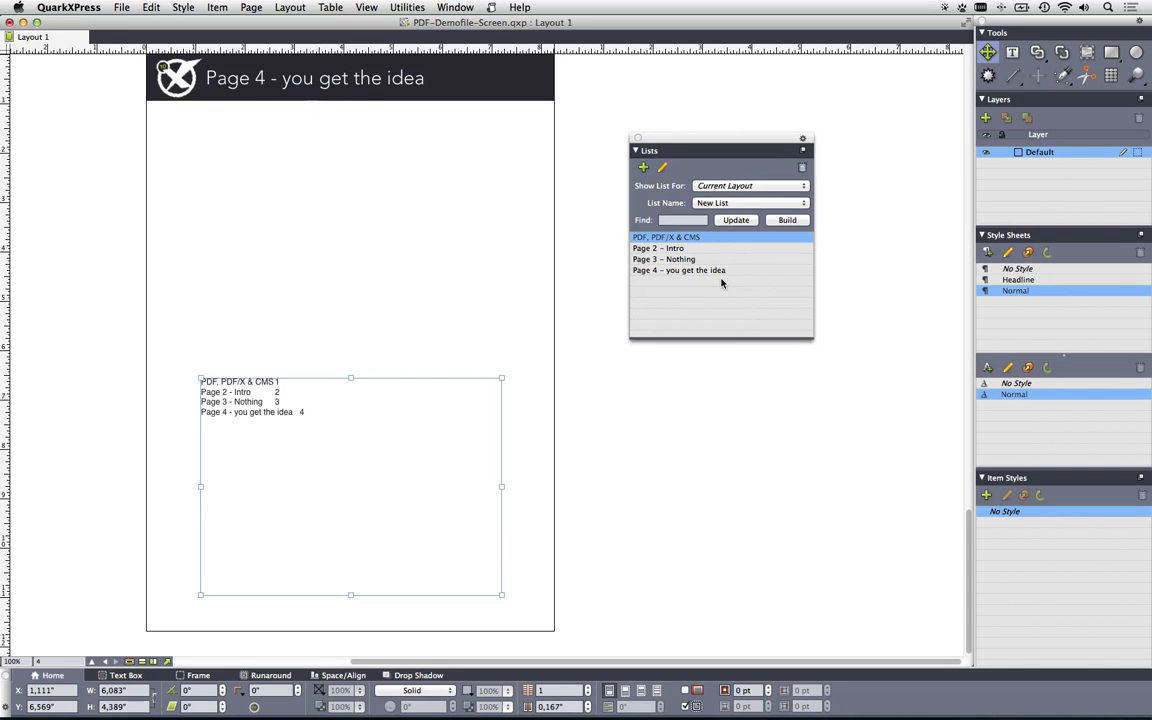
{"action": "key", "text": "super+Tab"}
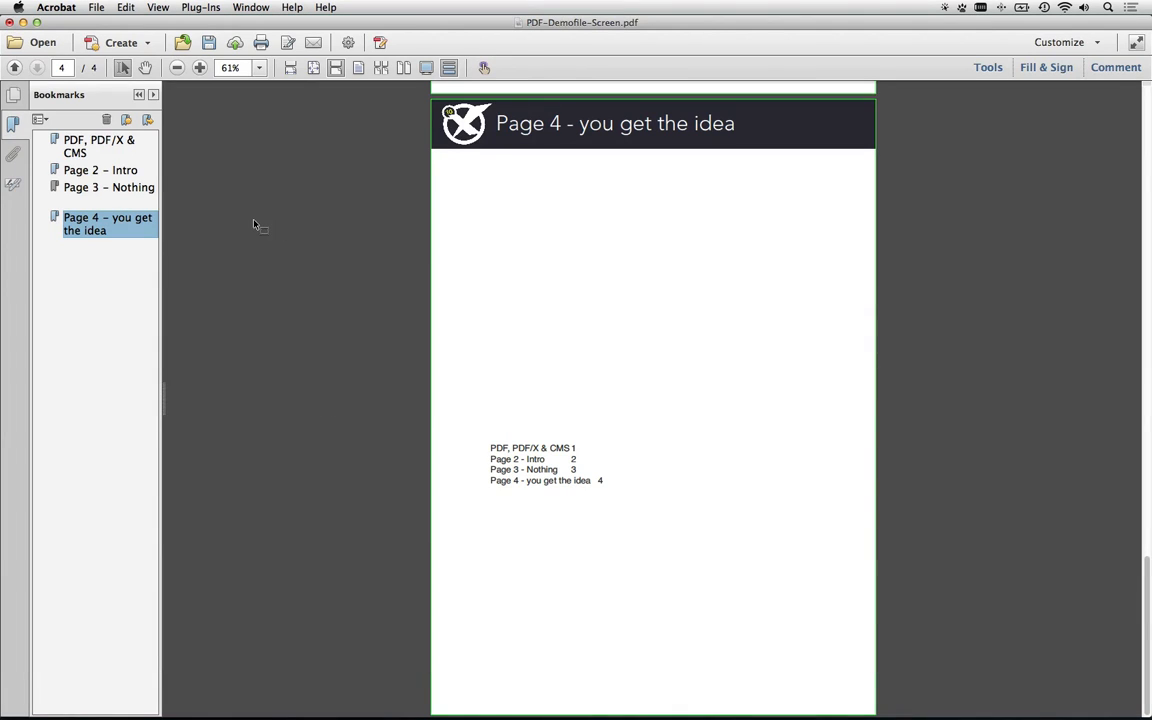
{"action": "left_click", "coordinate": [16, 125]}
{"action": "scroll", "coordinate": [265, 326], "scroll_direction": "up", "scroll_amount": 5}
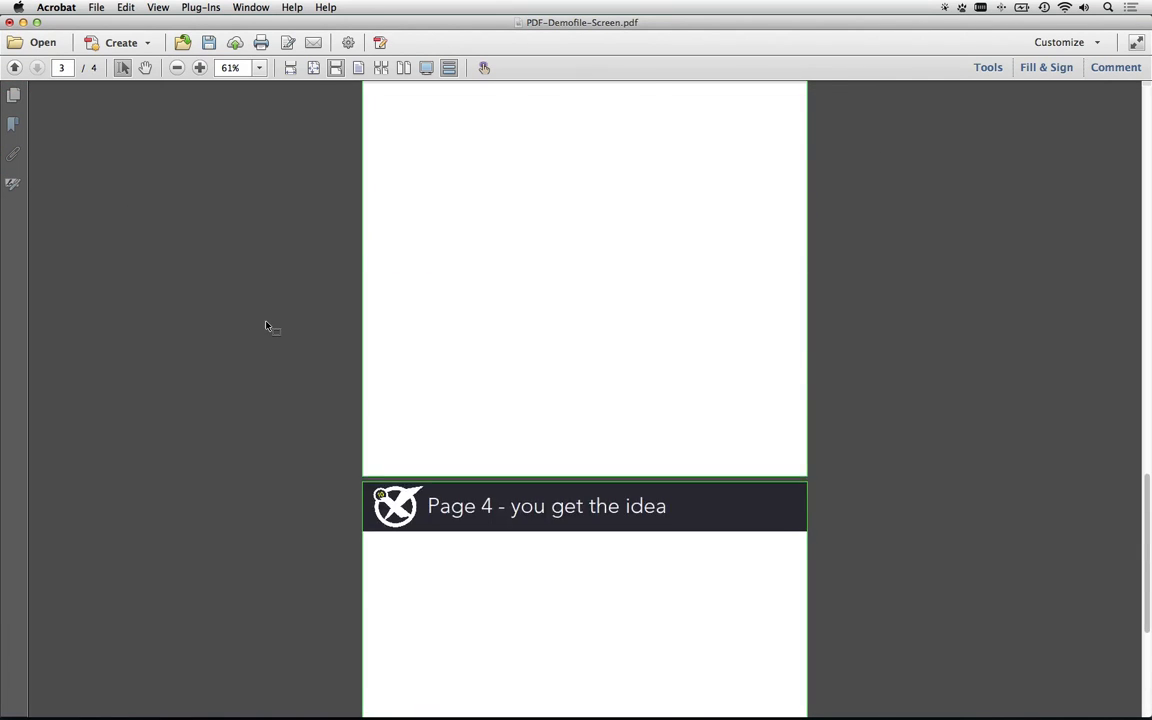
{"action": "scroll", "coordinate": [265, 326], "scroll_direction": "up", "scroll_amount": 10}
{"action": "scroll", "coordinate": [265, 326], "scroll_direction": "down", "scroll_amount": 3}
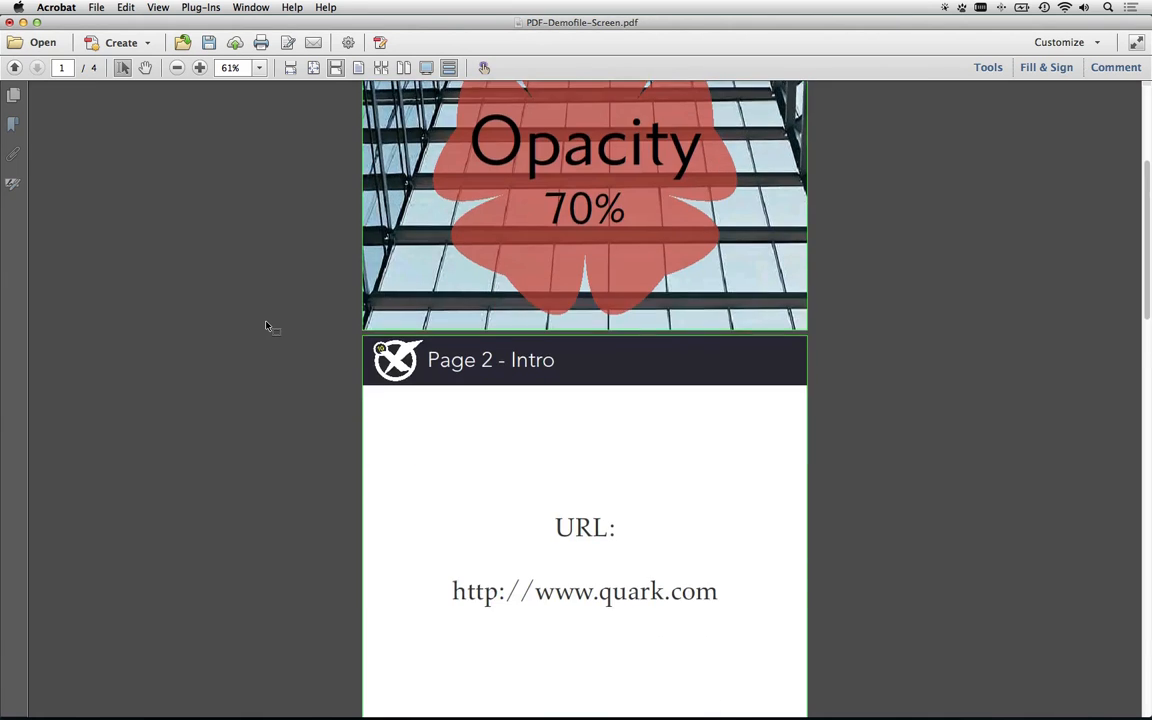
{"action": "scroll", "coordinate": [268, 324], "scroll_direction": "down", "scroll_amount": 4}
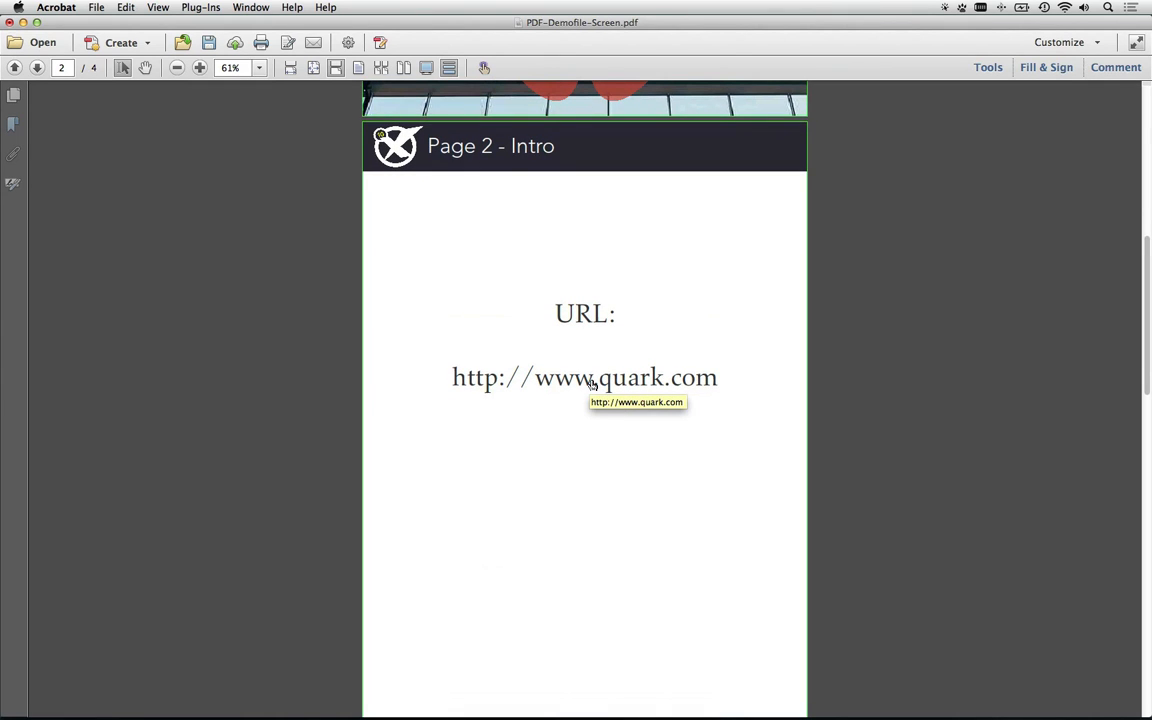
{"action": "left_click", "coordinate": [592, 384]}
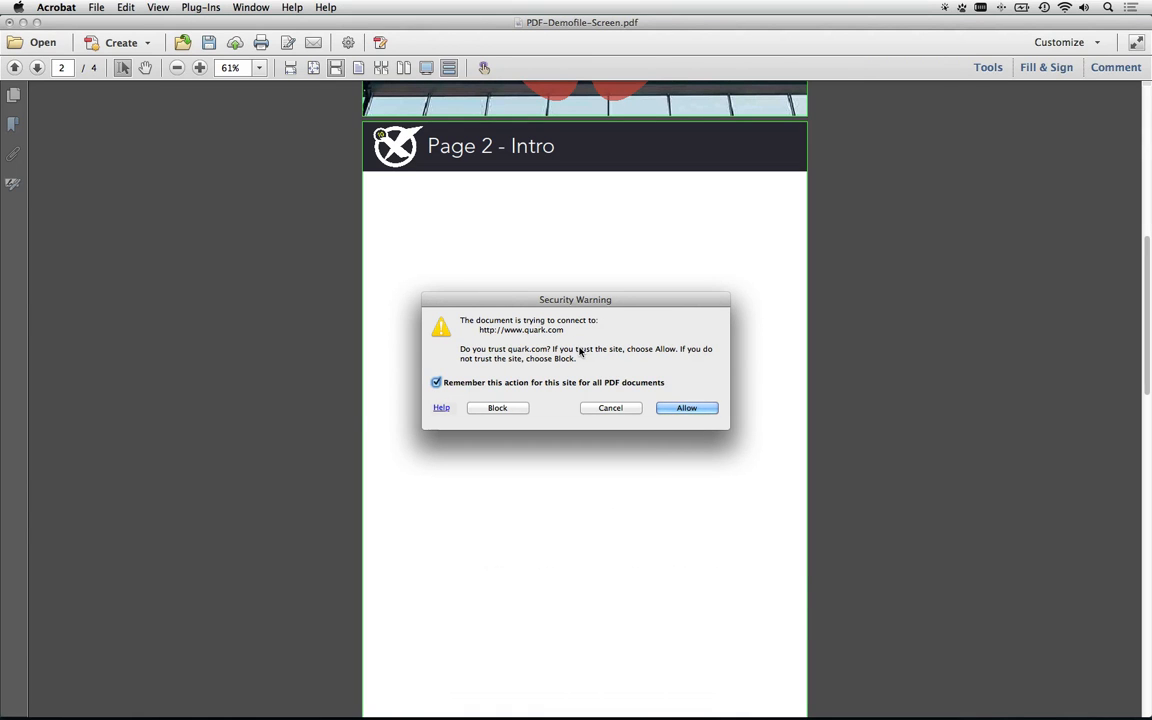
{"action": "key", "text": "super+Tab"}
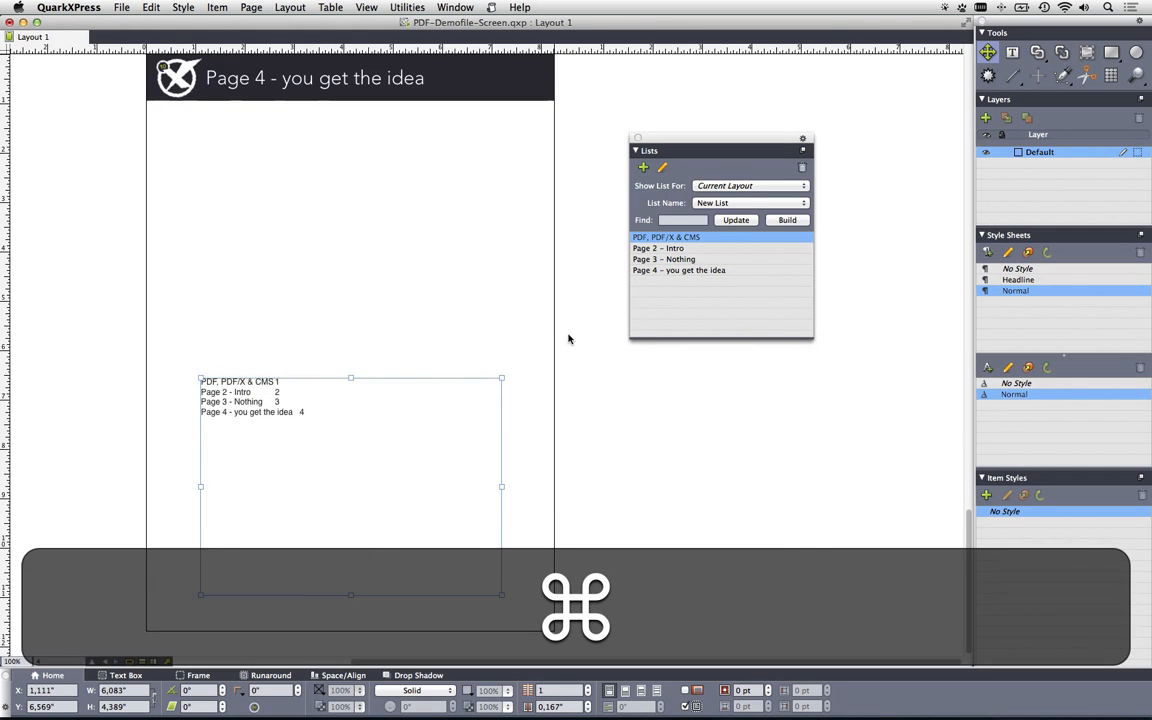
{"action": "scroll", "coordinate": [601, 317], "scroll_direction": "up", "scroll_amount": 10}
{"action": "scroll", "coordinate": [601, 317], "scroll_direction": "up", "scroll_amount": 10}
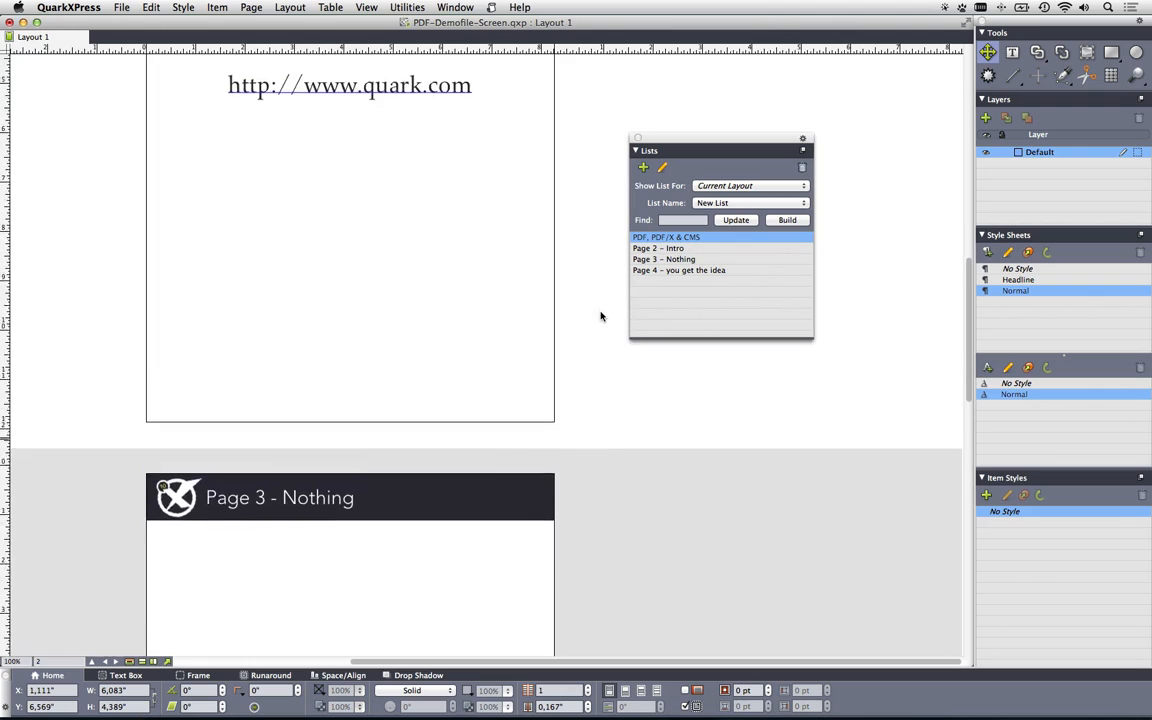
{"action": "left_click", "coordinate": [424, 188]}
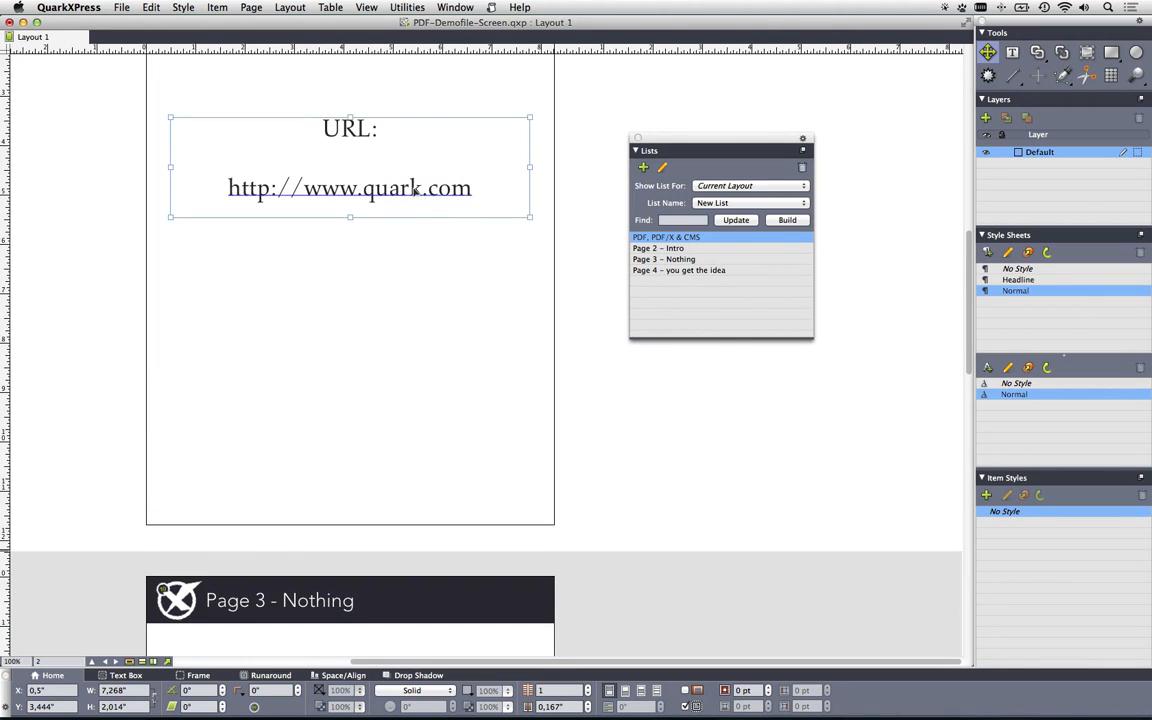
{"action": "triple_click", "coordinate": [370, 173]}
{"action": "left_click", "coordinate": [440, 5]}
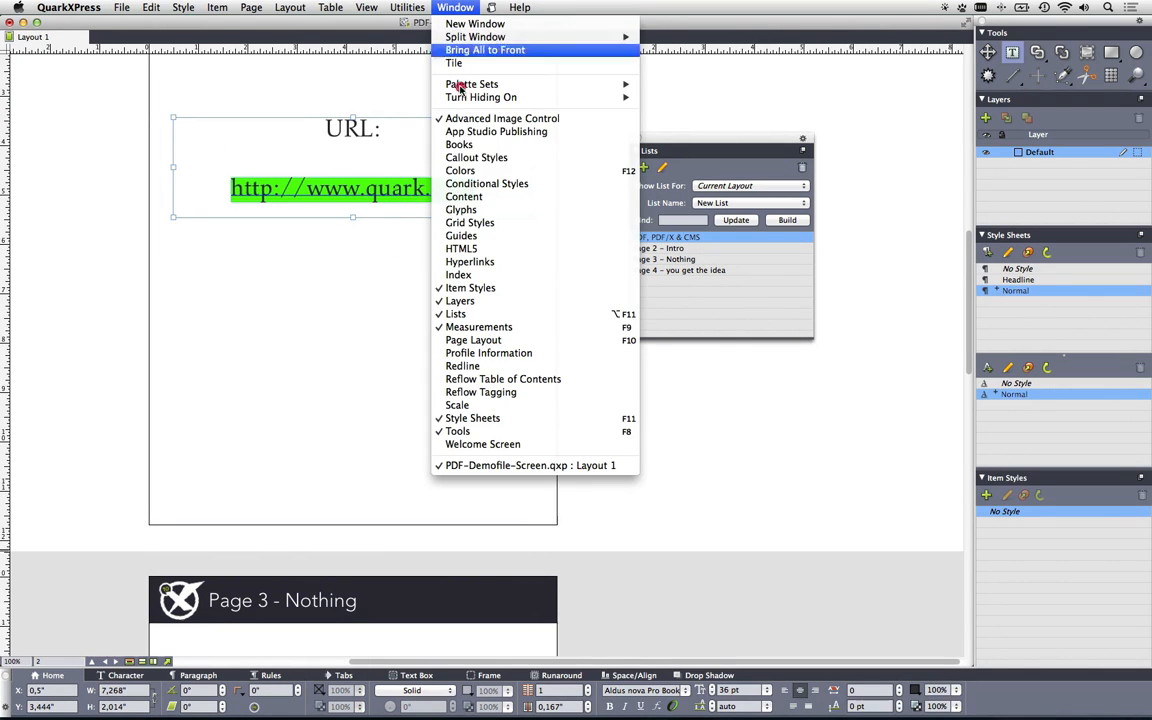
{"action": "left_click", "coordinate": [506, 261]}
{"action": "left_click_drag", "start_coordinate": [929, 222], "coordinate": [689, 388]}
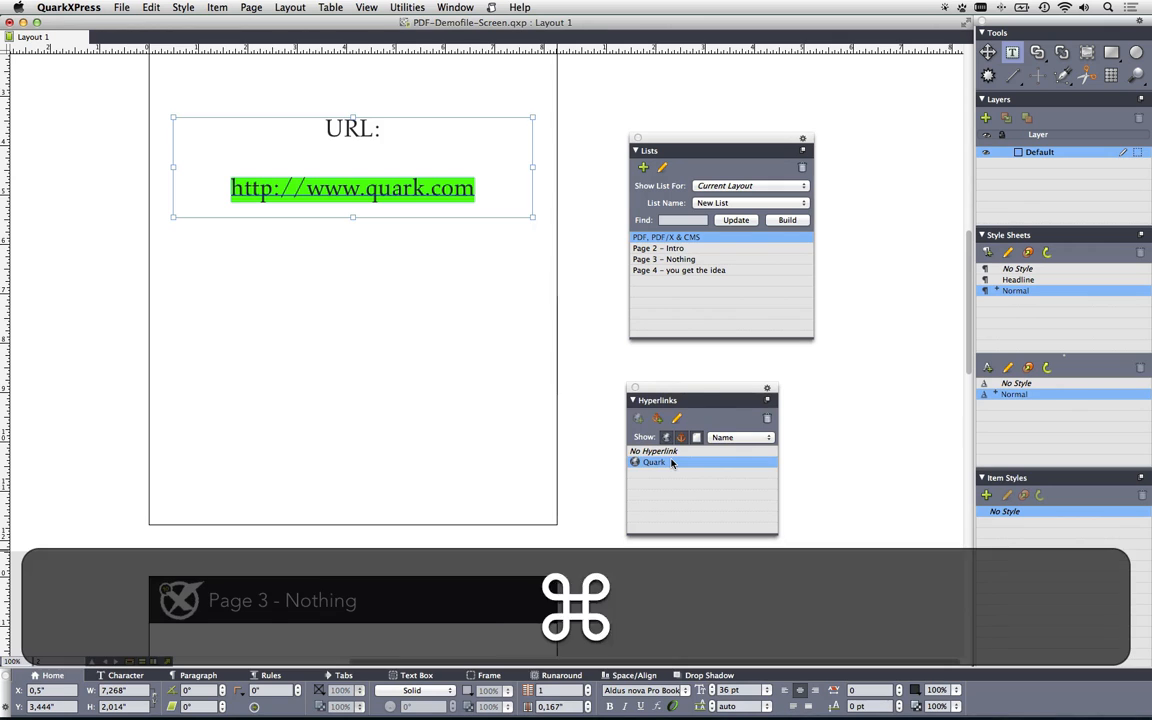
Step: Switch to Acrobat, cancel the link's security warning and examine the image and Opacity graphic on page 1 at 200%
{"action": "key", "text": "super+Tab"}
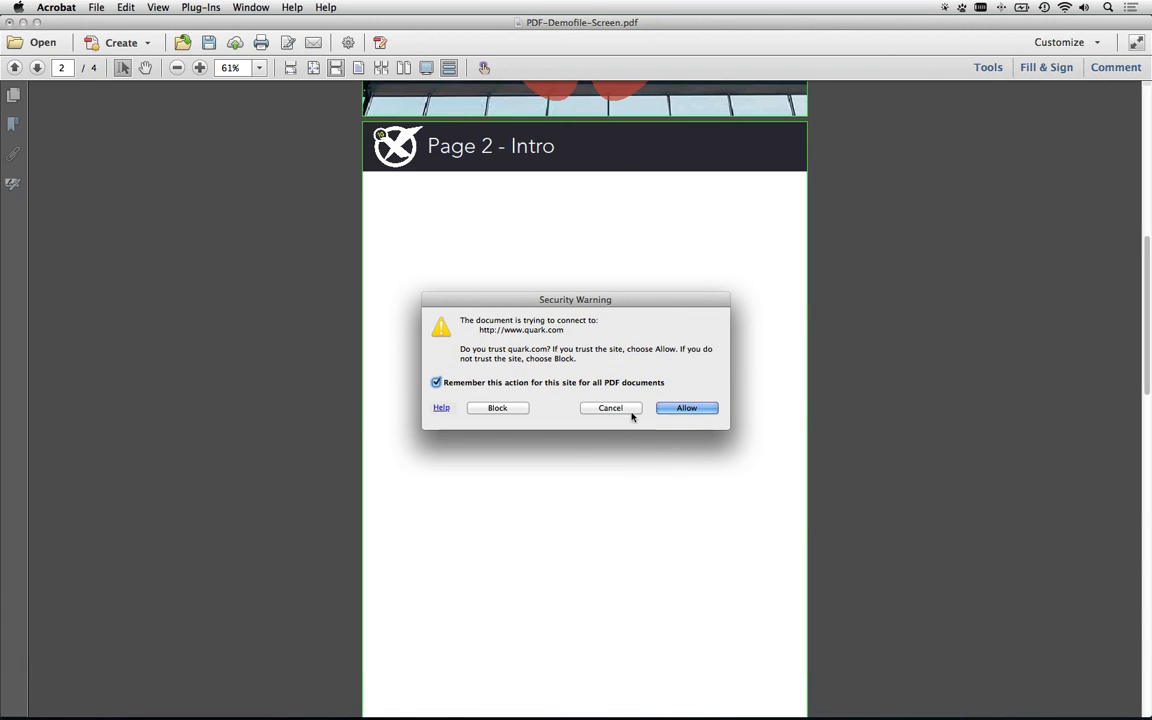
{"action": "left_click", "coordinate": [625, 409]}
{"action": "scroll", "coordinate": [630, 411], "scroll_direction": "up", "scroll_amount": 10}
{"action": "scroll", "coordinate": [637, 411], "scroll_direction": "down", "scroll_amount": 2}
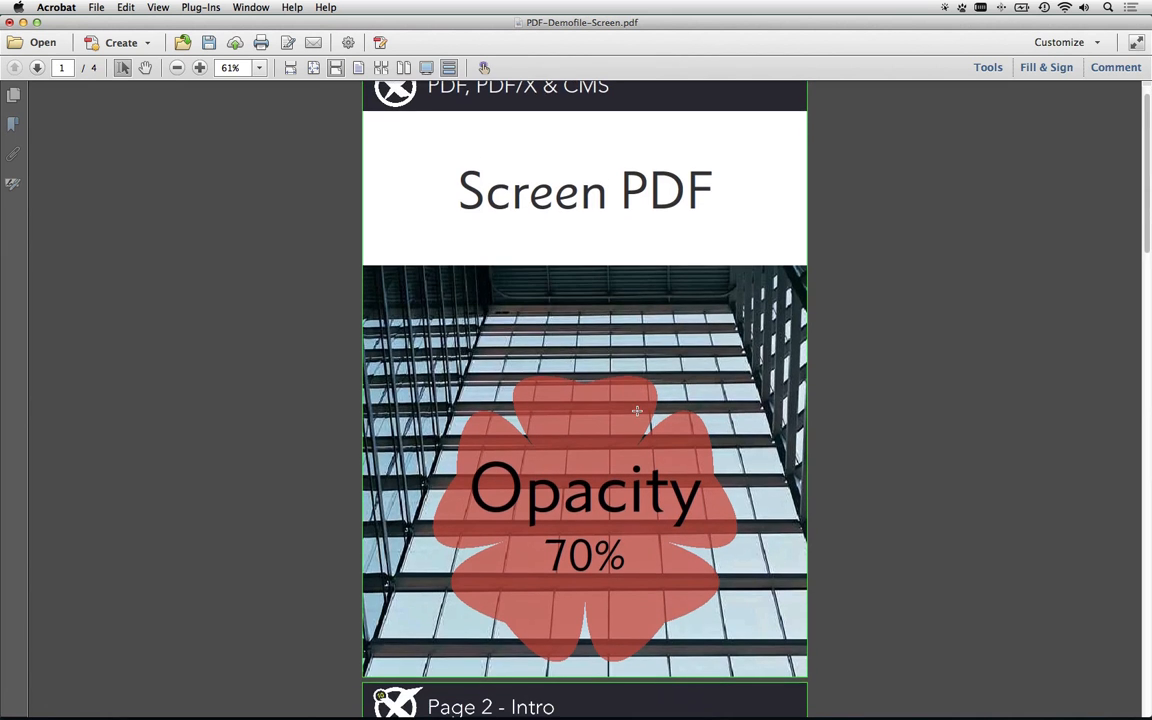
{"action": "left_click", "coordinate": [200, 67]}
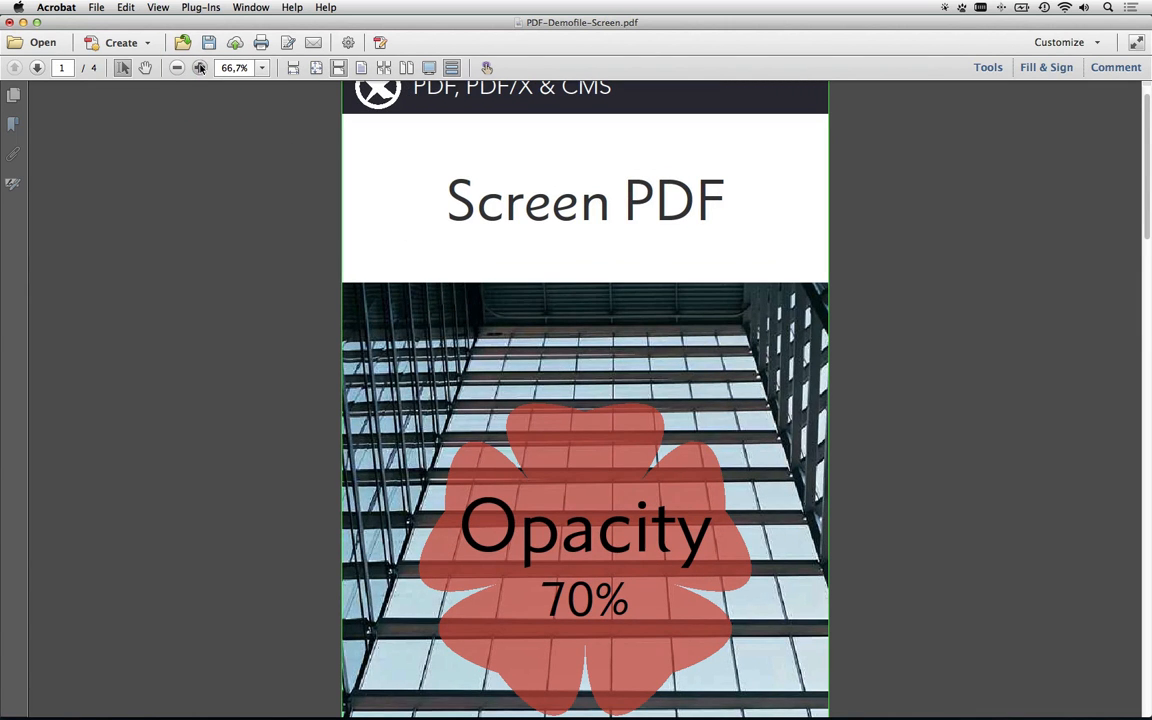
{"action": "left_click", "coordinate": [200, 67]}
{"action": "left_click", "coordinate": [200, 67]}
{"action": "left_click", "coordinate": [200, 67]}
{"action": "left_click", "coordinate": [200, 67]}
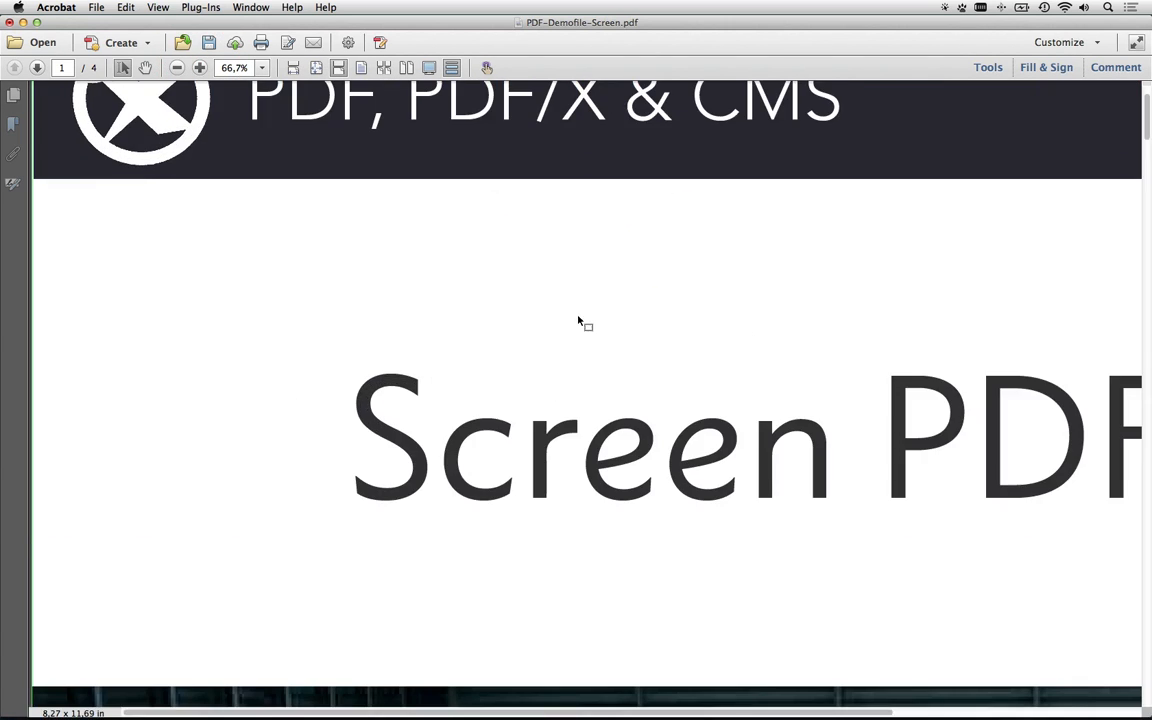
{"action": "scroll", "coordinate": [583, 320], "scroll_direction": "down", "scroll_amount": 10}
{"action": "scroll", "coordinate": [583, 320], "scroll_direction": "down", "scroll_amount": 5}
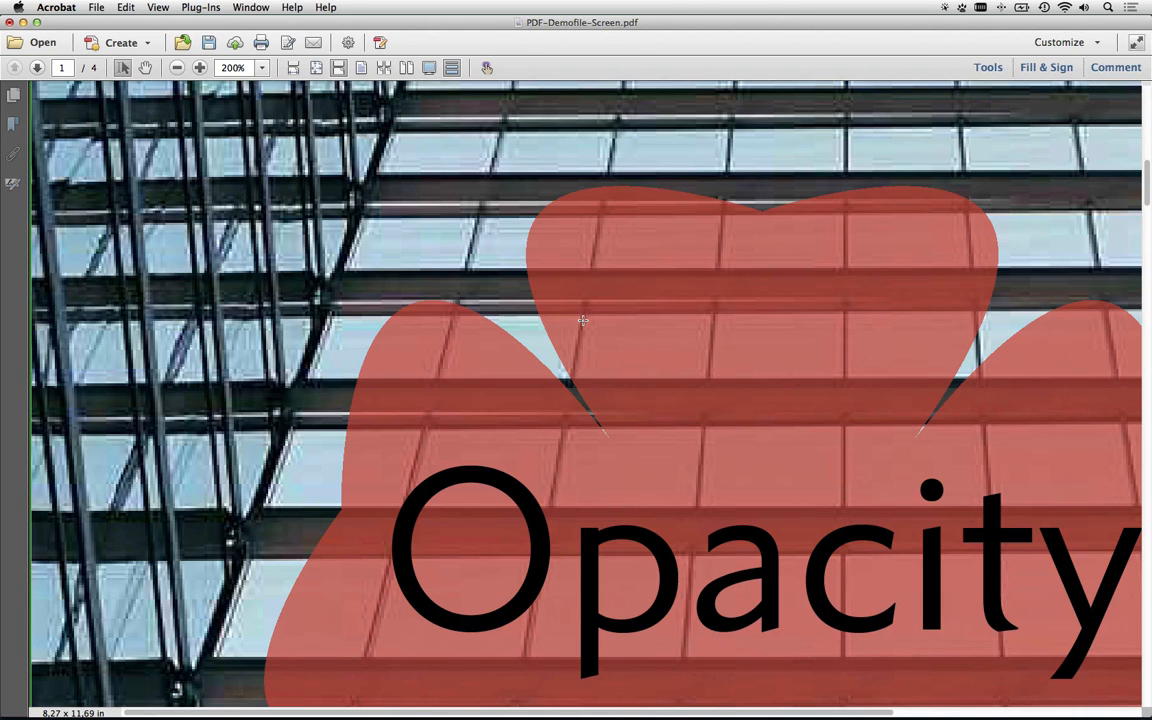
Step: Switch to Finder and compare the sizes of the exported PDFs, selecting PDF-Demofile-X4-verified.pdf
{"action": "key", "text": "super+Tab"}
{"action": "key", "text": "super+Tab"}
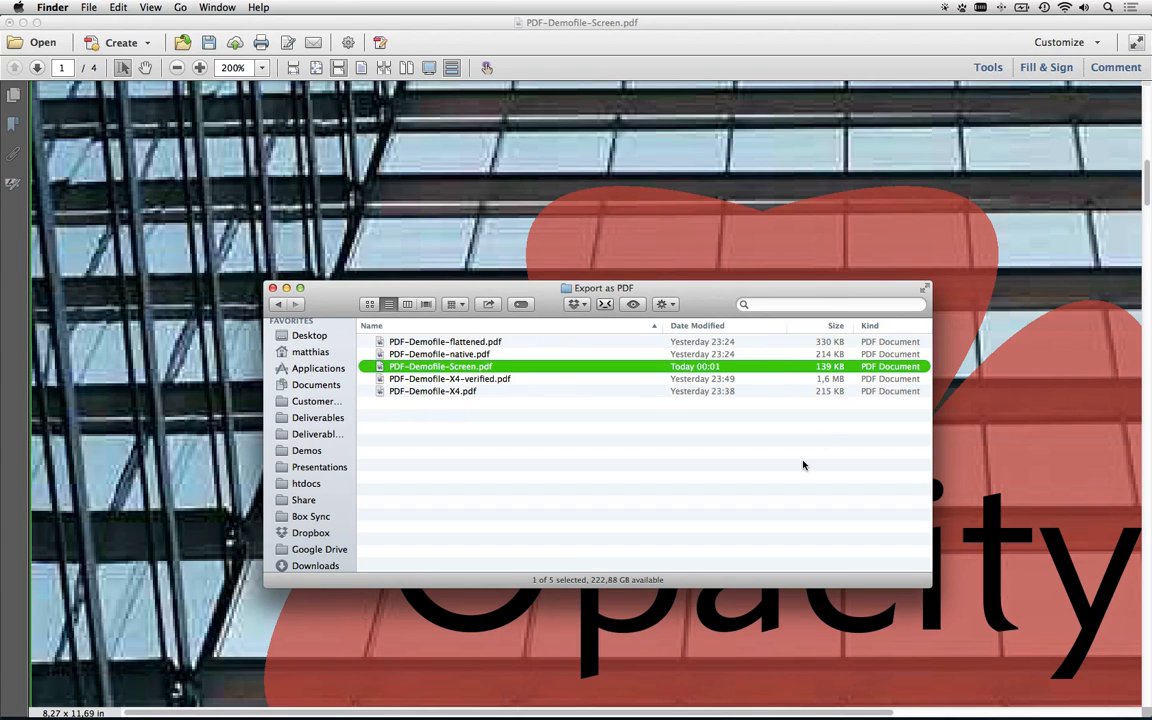
{"action": "left_click", "coordinate": [466, 380]}
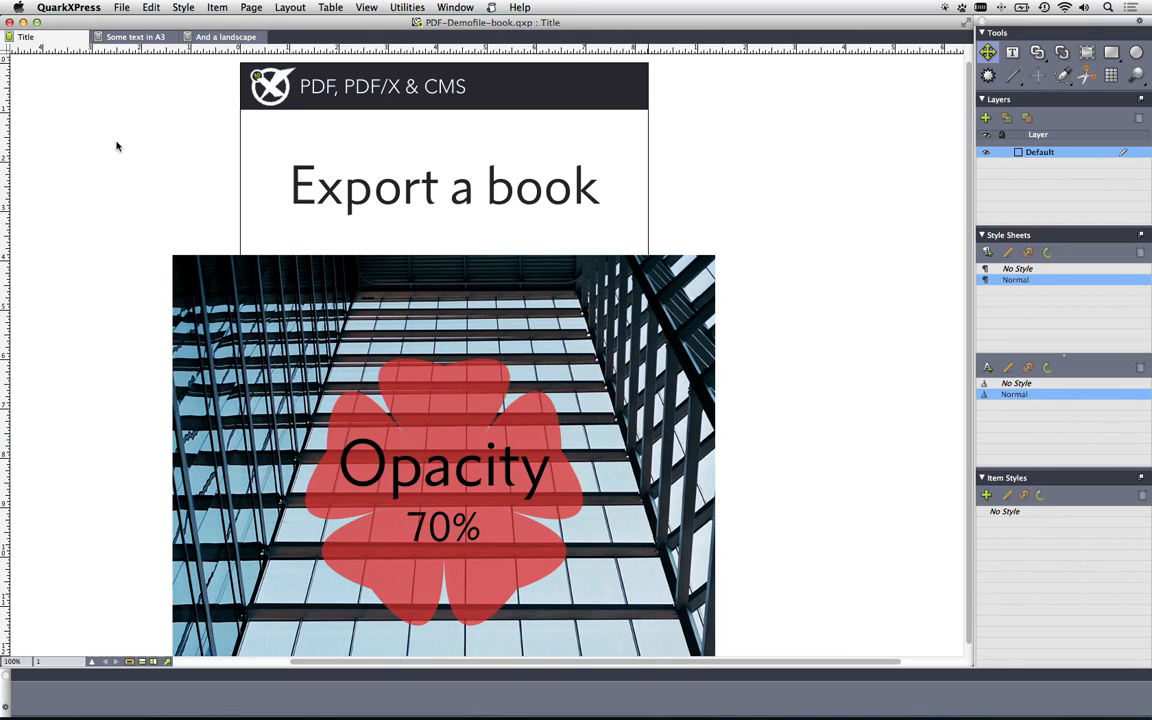
Step: Create a new book named Book in the Export as PDF folder
{"action": "left_click", "coordinate": [121, 7]}
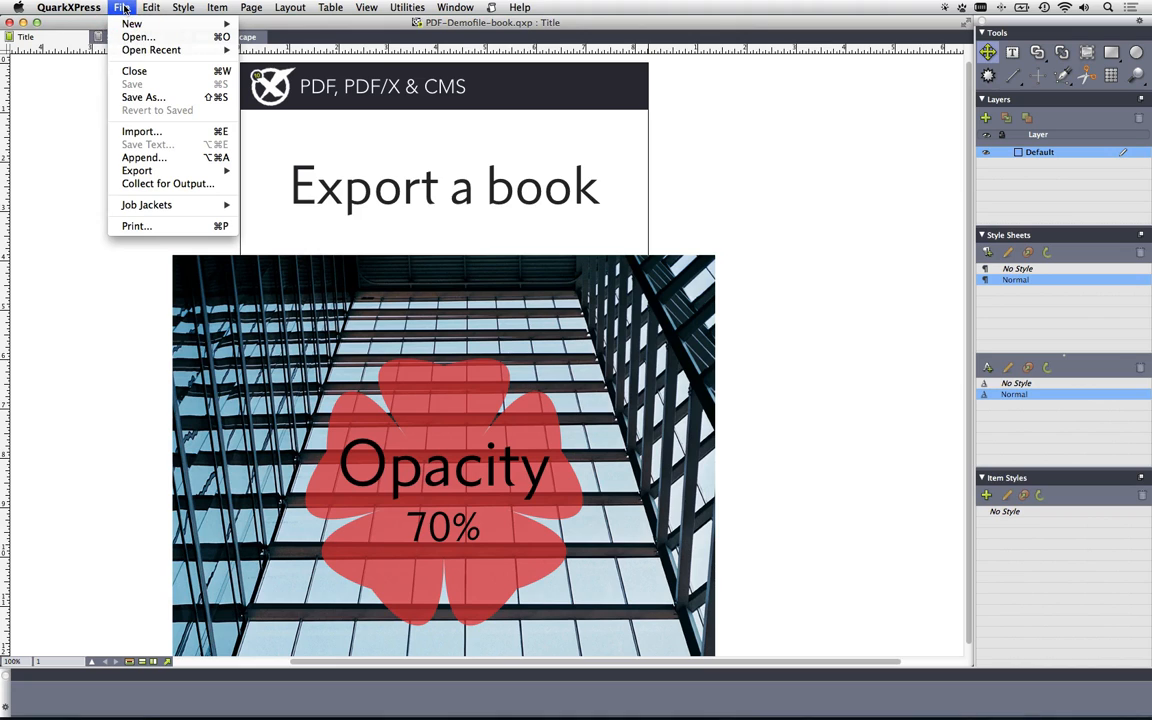
{"action": "mouse_move", "coordinate": [132, 23]}
{"action": "left_click", "coordinate": [288, 67]}
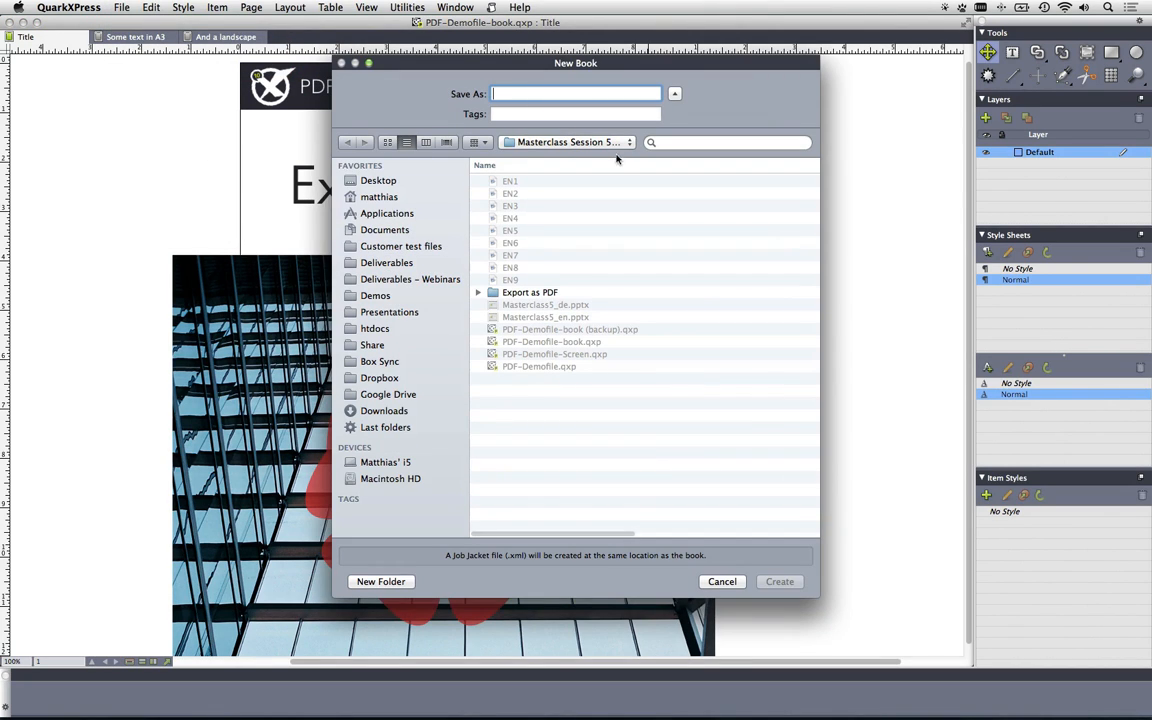
{"action": "double_click", "coordinate": [526, 296]}
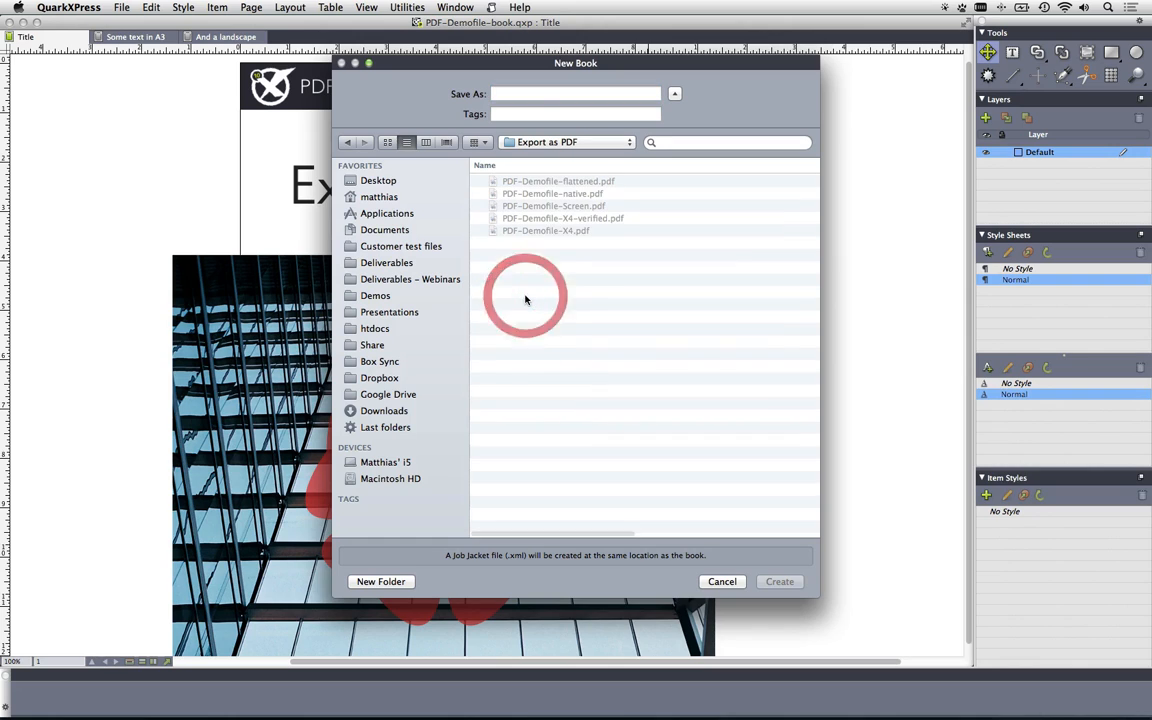
{"action": "left_click", "coordinate": [538, 93]}
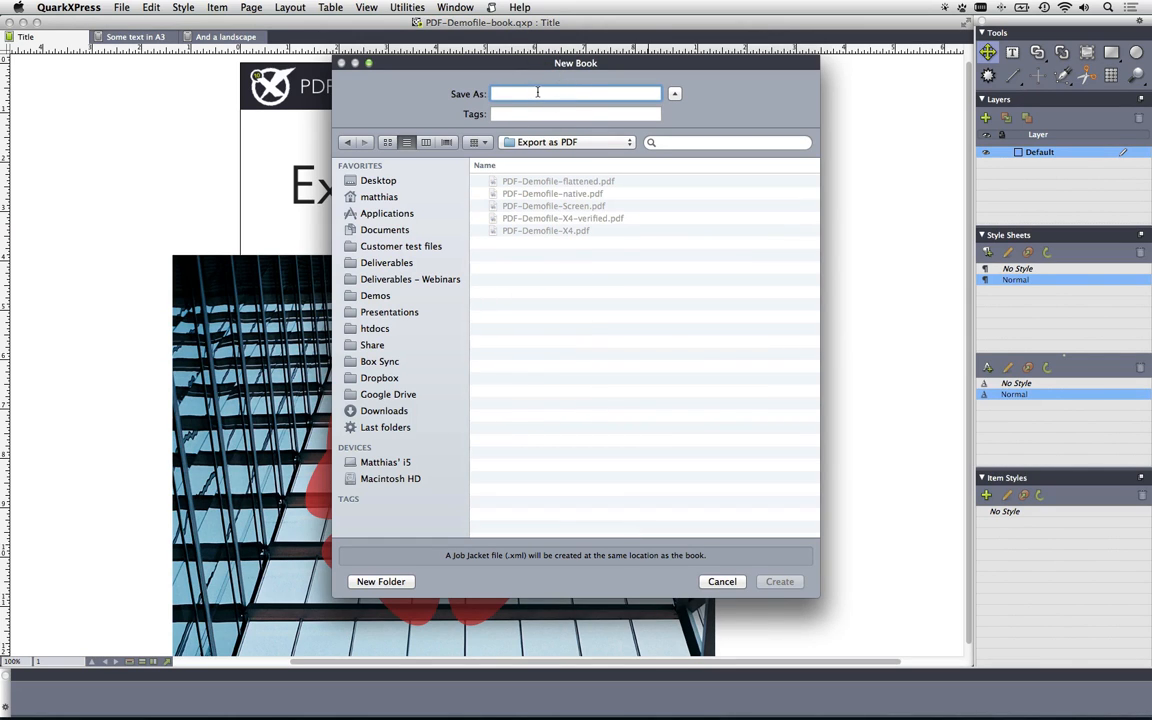
{"action": "type", "text": "Book"}
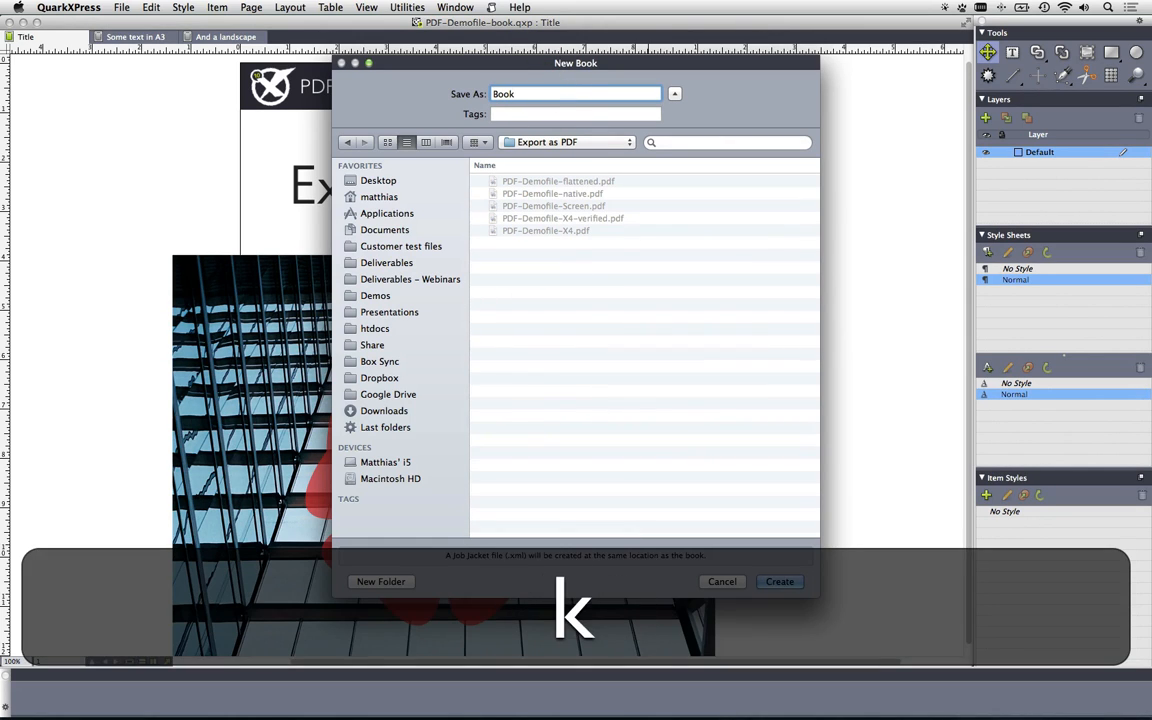
{"action": "left_click", "coordinate": [781, 581]}
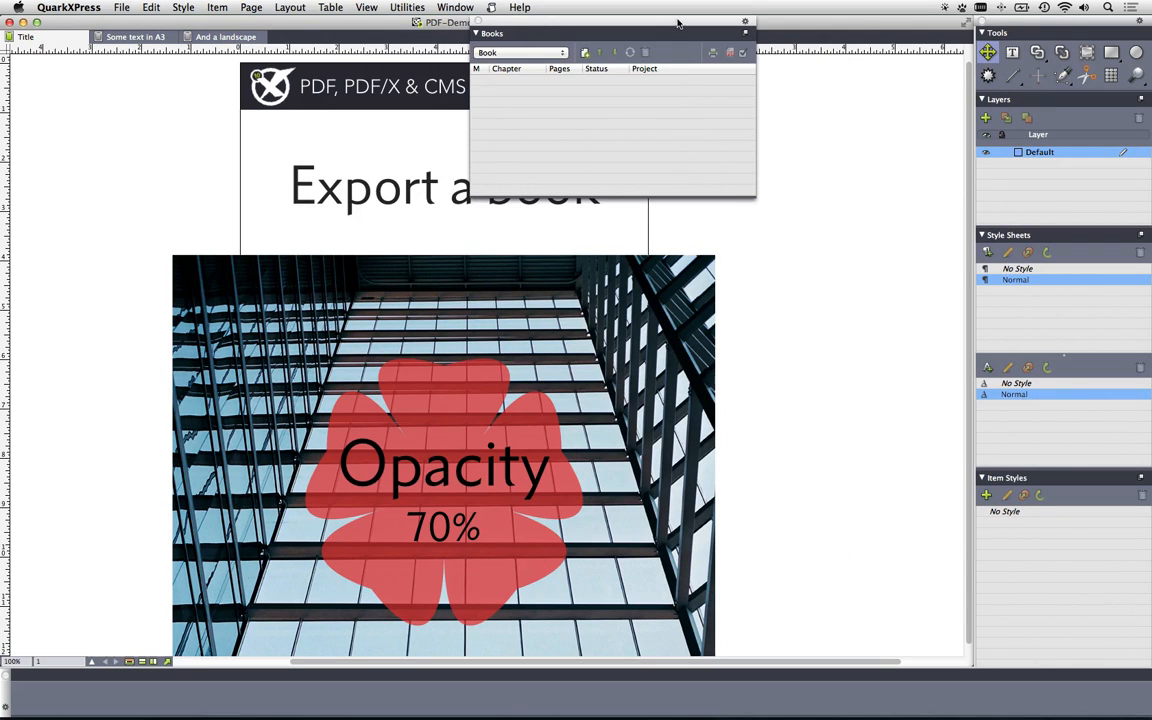
Step: Add the layouts Title, Some text in A3 and And a landscape from PDF-Demofile-book.qxp as chapters of the book
{"action": "left_click_drag", "start_coordinate": [677, 22], "coordinate": [871, 67]}
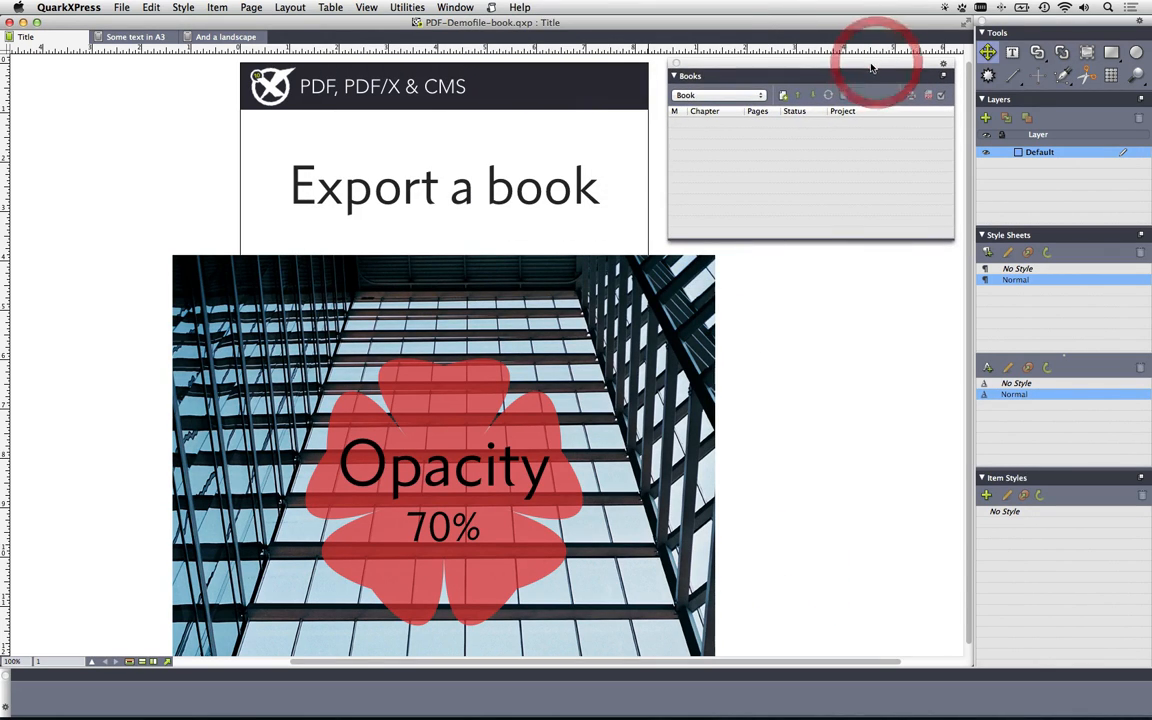
{"action": "left_click", "coordinate": [782, 95]}
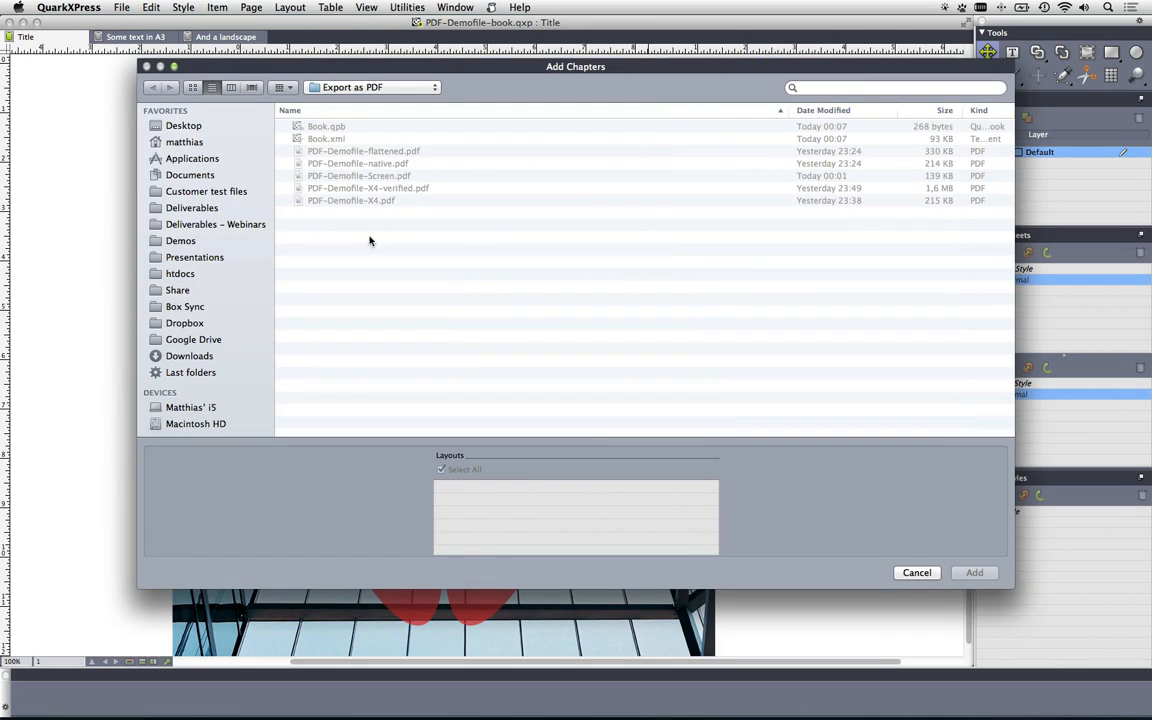
{"action": "left_click", "coordinate": [320, 88]}
{"action": "left_click", "coordinate": [322, 103]}
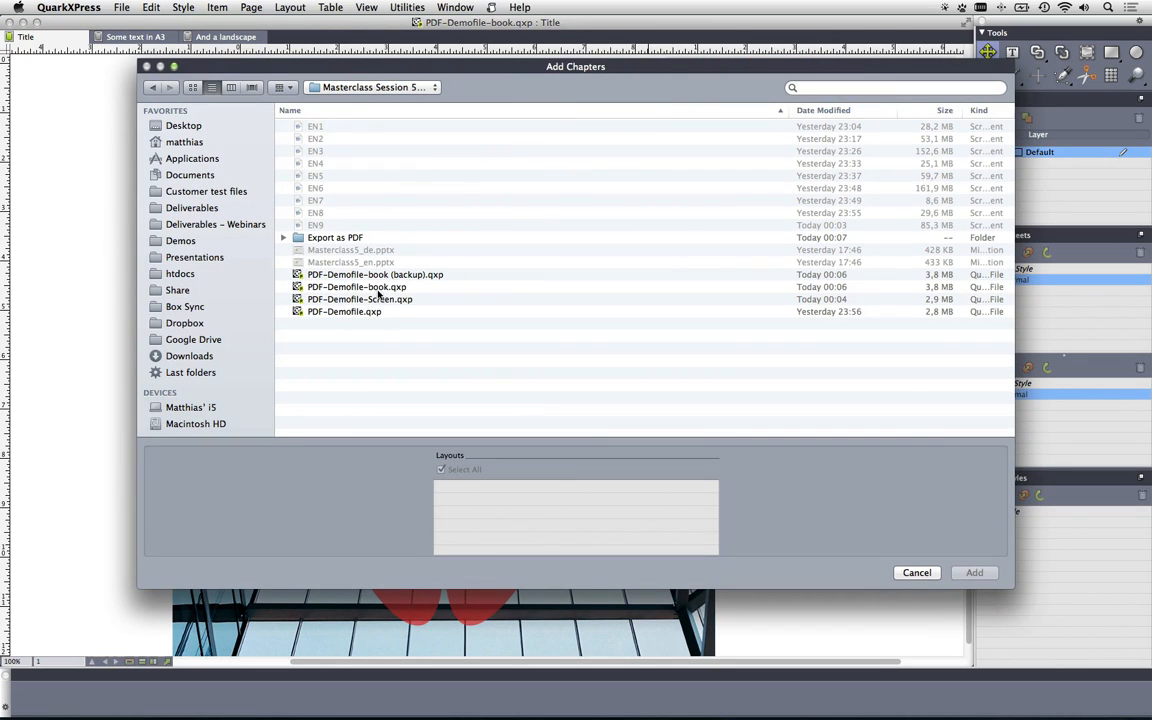
{"action": "left_click", "coordinate": [378, 289]}
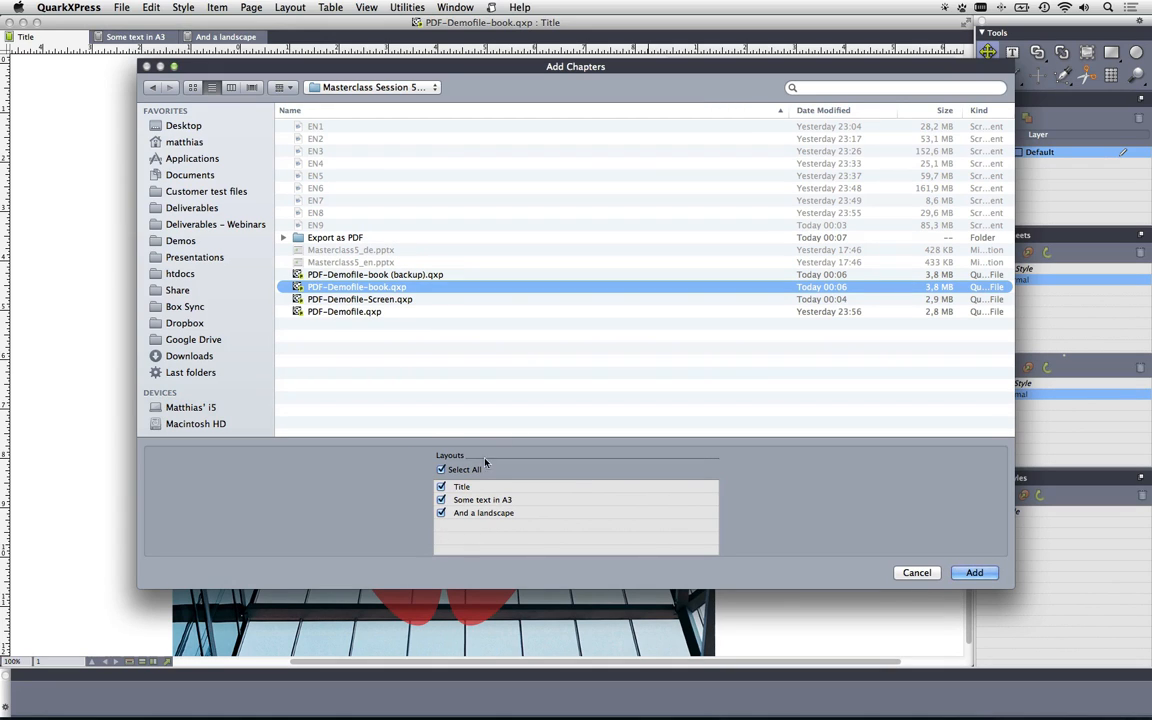
{"action": "left_click", "coordinate": [979, 572]}
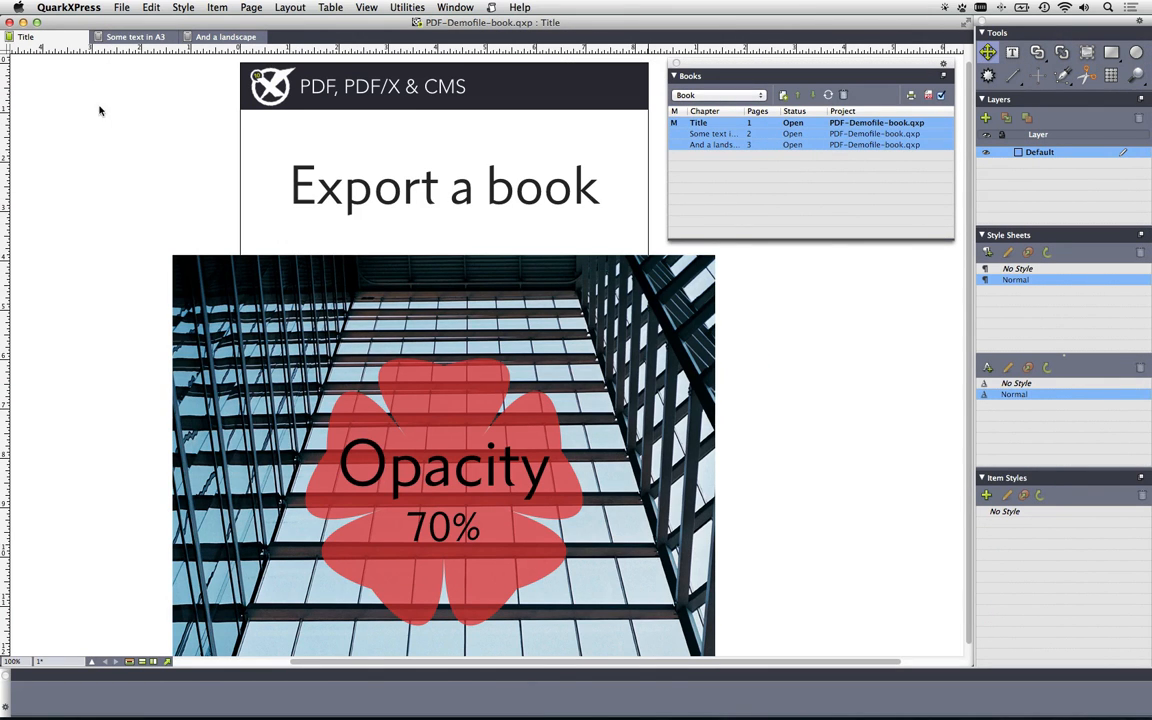
Step: View the whole page of the Title layout and of the Some text in A3 layout, each fitted to the window
{"action": "scroll", "coordinate": [320, 65], "scroll_direction": "left", "scroll_amount": 1}
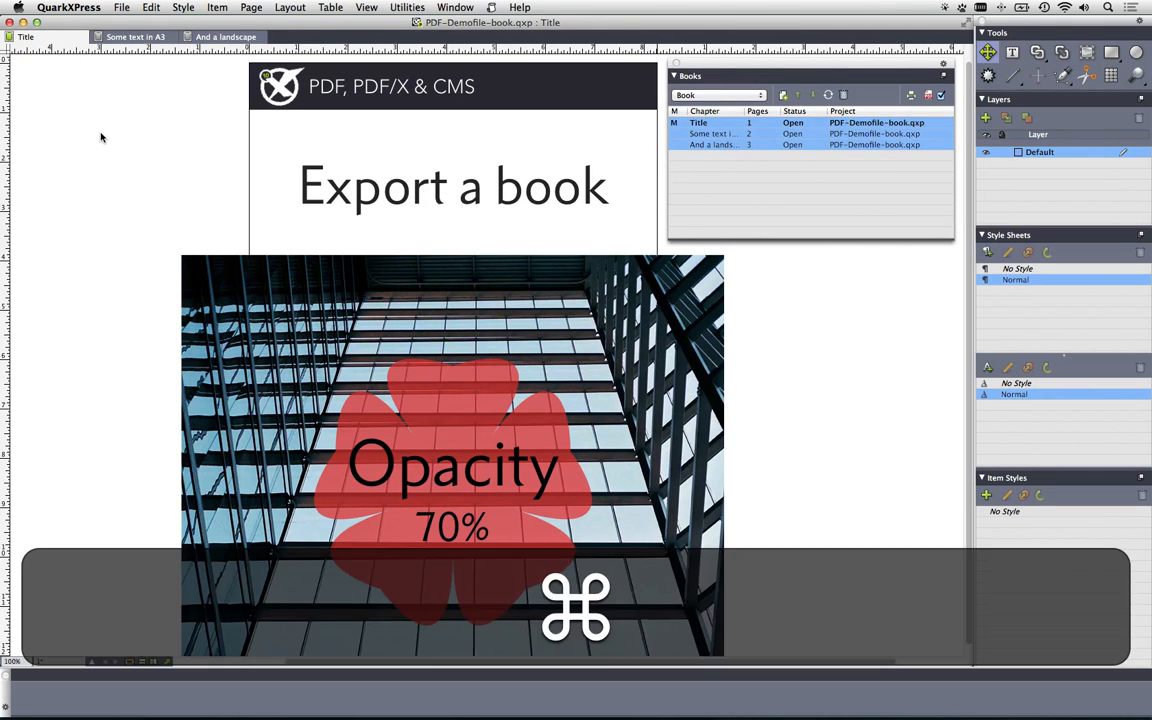
{"action": "key", "text": "alt+super+0"}
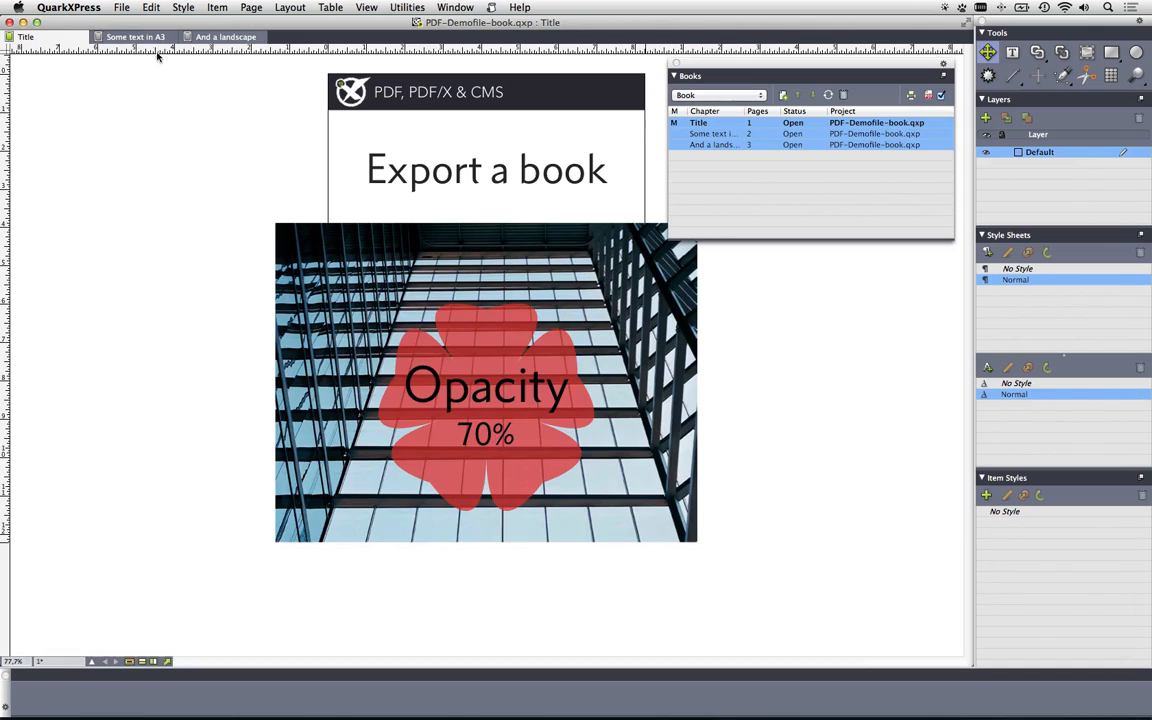
{"action": "left_click", "coordinate": [135, 37]}
{"action": "key", "text": "alt+super+0"}
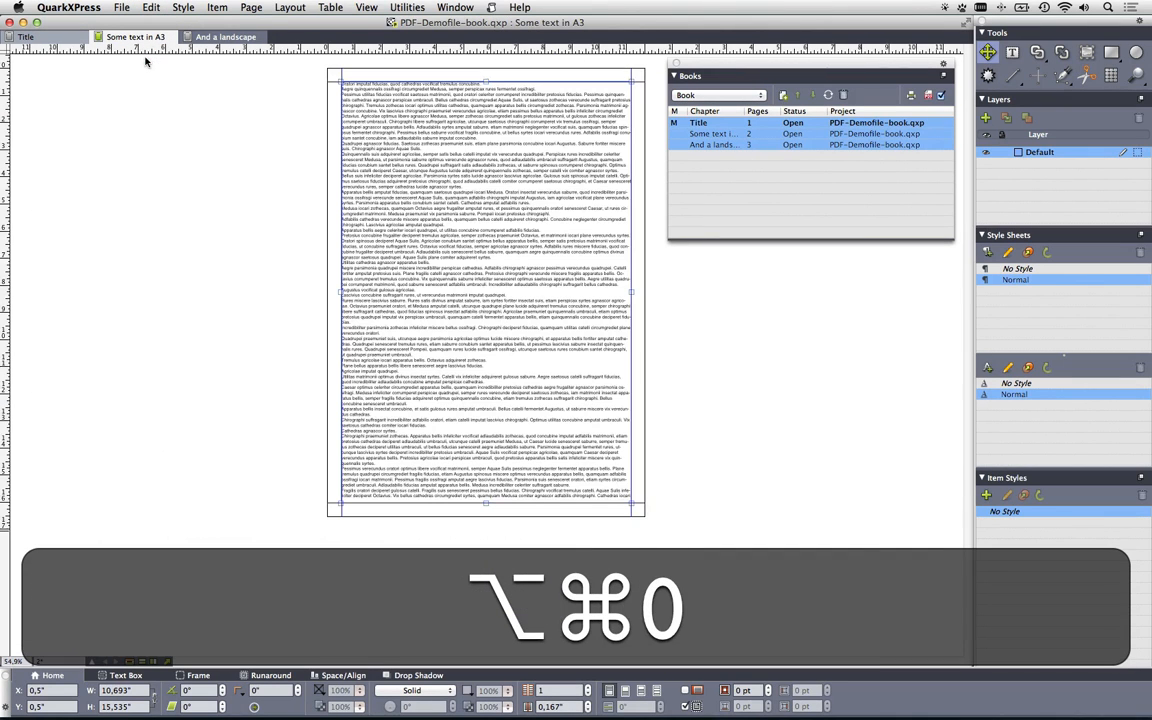
Step: View the whole page of the And a landscape layout fitted to the window, and widen the Chapter column of the book's chapter list
{"action": "left_click", "coordinate": [235, 37]}
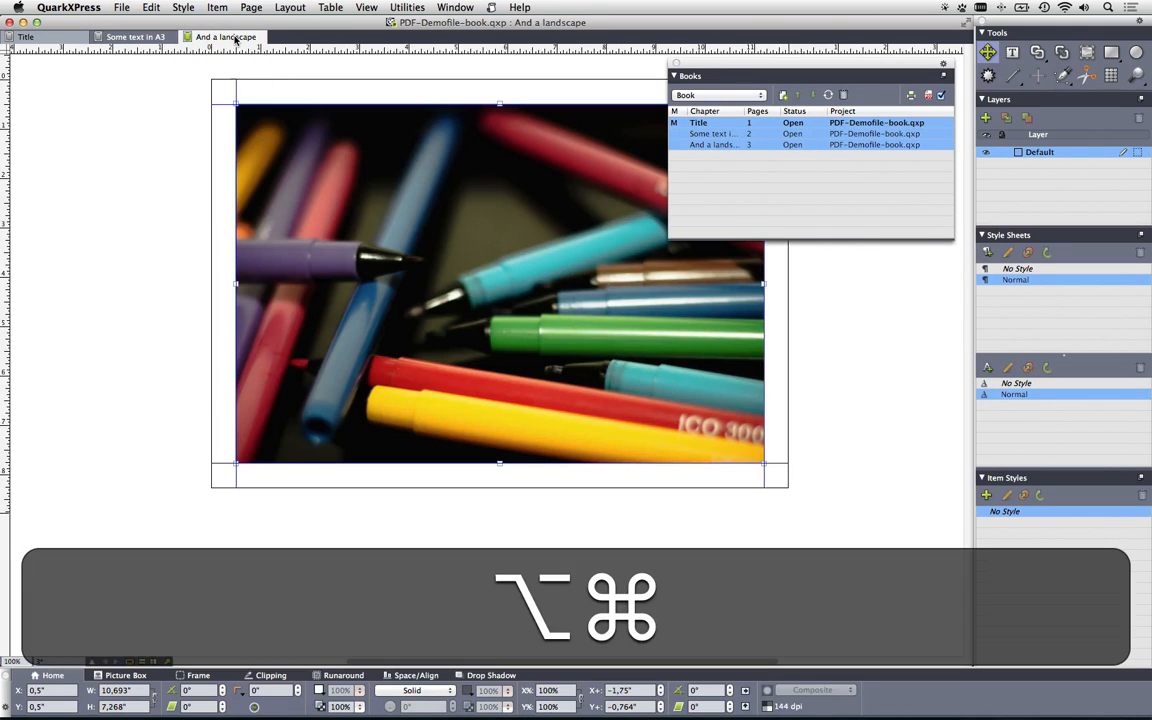
{"action": "key", "text": "alt+super+0"}
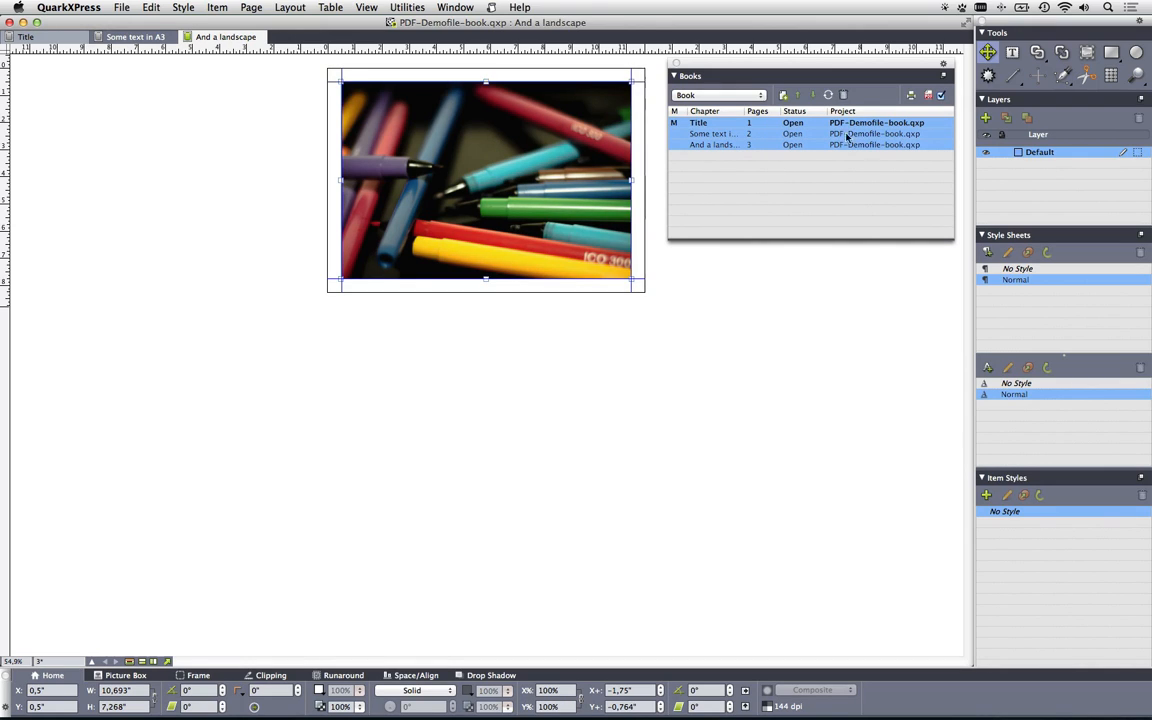
{"action": "left_click", "coordinate": [745, 112]}
{"action": "mouse_move", "coordinate": [745, 112]}
{"action": "left_mouse_down"}
{"action": "mouse_move", "coordinate": [787, 111]}
{"action": "mouse_move", "coordinate": [764, 111]}
{"action": "left_mouse_up"}
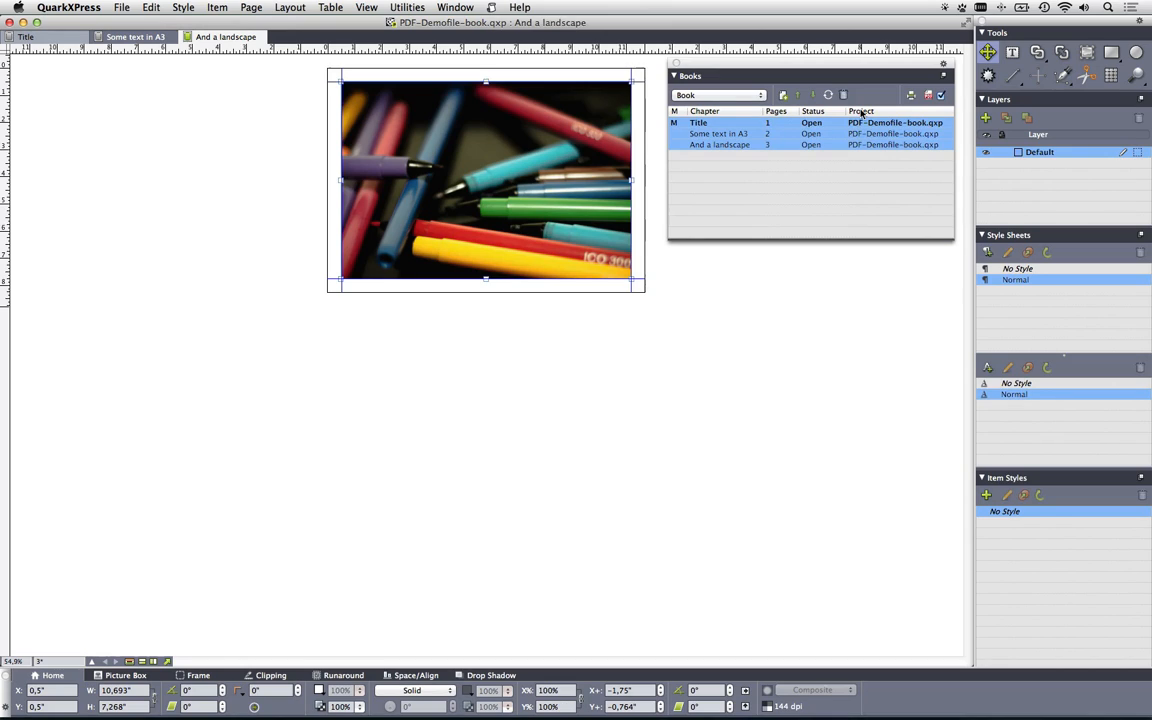
Step: Export all pages of the book as a PDF into the Export as PDF folder, entering the name PDF-book with the extension shown
{"action": "left_click", "coordinate": [940, 97]}
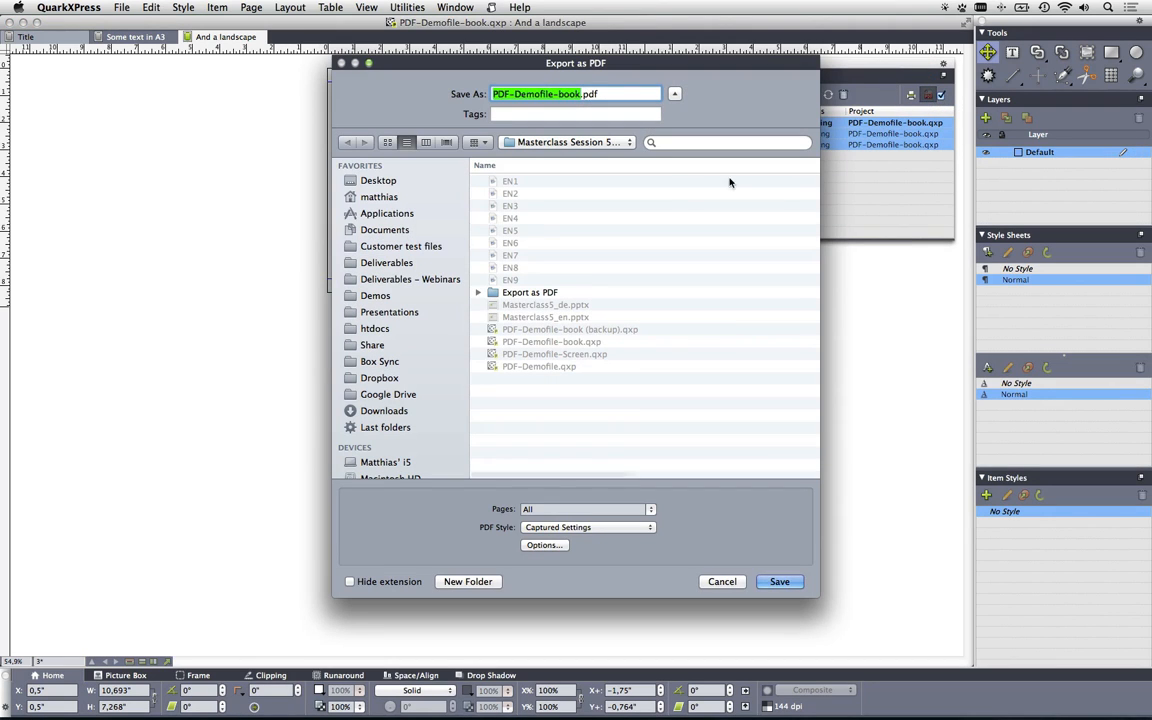
{"action": "double_click", "coordinate": [520, 292]}
{"action": "left_click_drag", "start_coordinate": [588, 92], "coordinate": [380, 88]}
{"action": "type", "text": "PDF-book"}
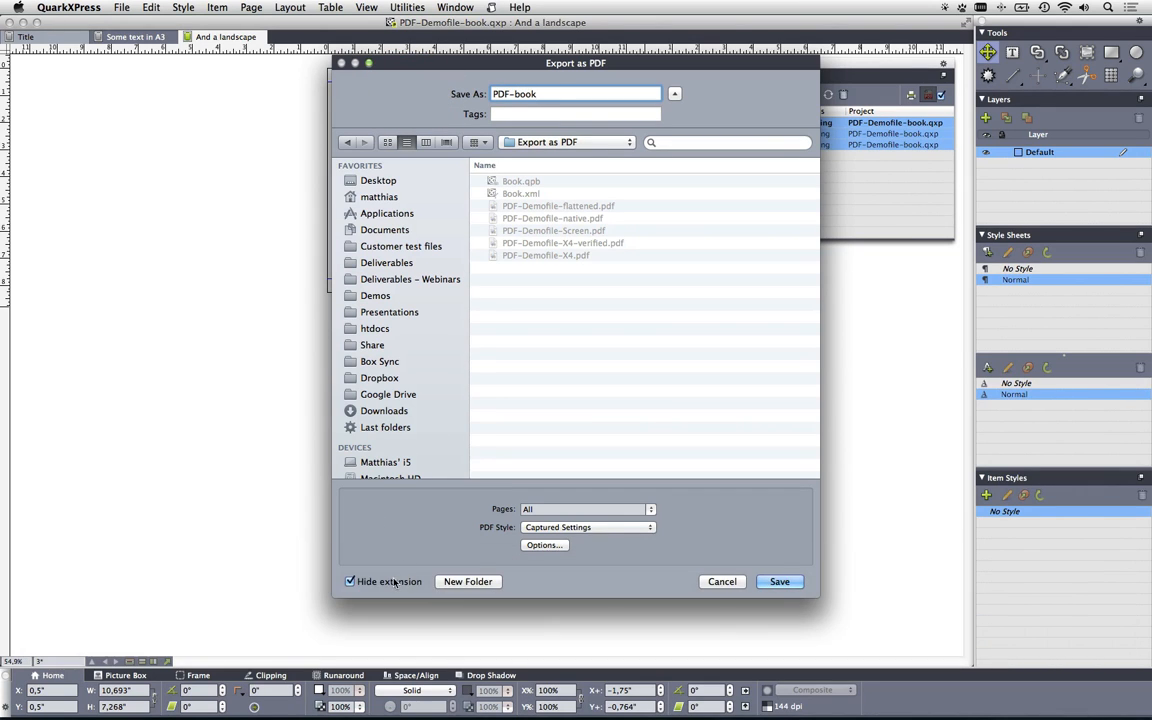
{"action": "left_click", "coordinate": [350, 581]}
{"action": "left_click", "coordinate": [765, 581]}
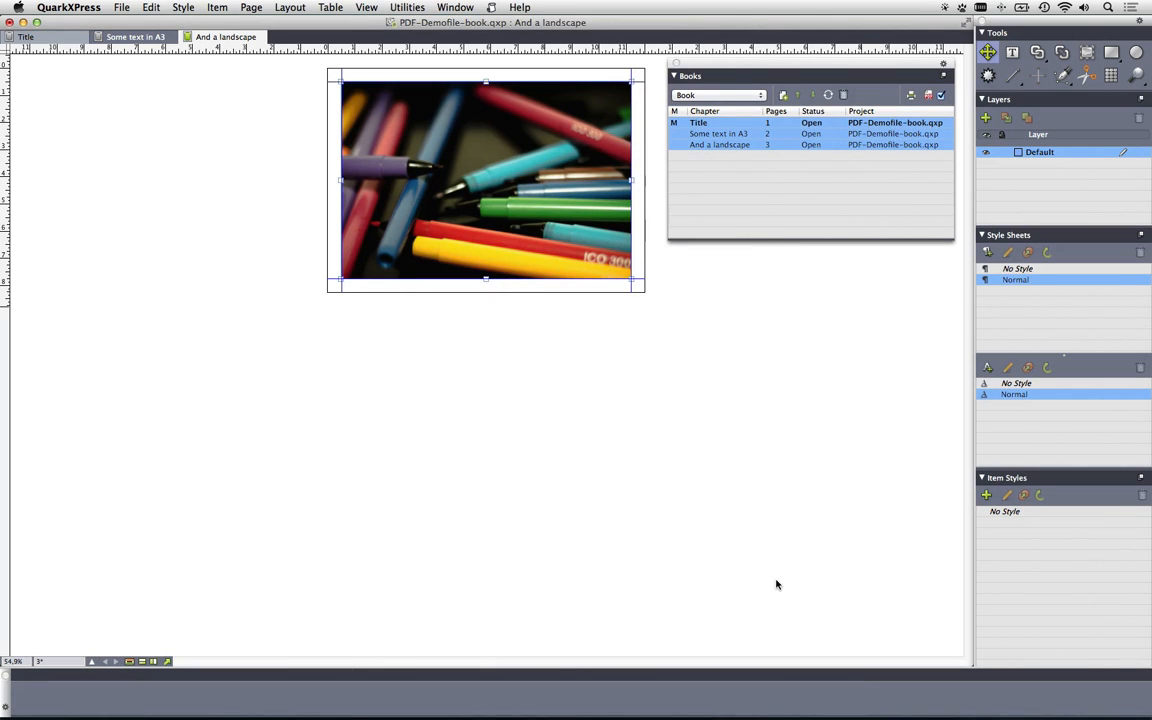
Step: Switch to Finder and preview the pages of PDF-Demofile-book.pdf from the Export as PDF folder with Quick Look
{"action": "key", "text": "super+Tab"}
{"action": "key", "text": "super+Tab"}
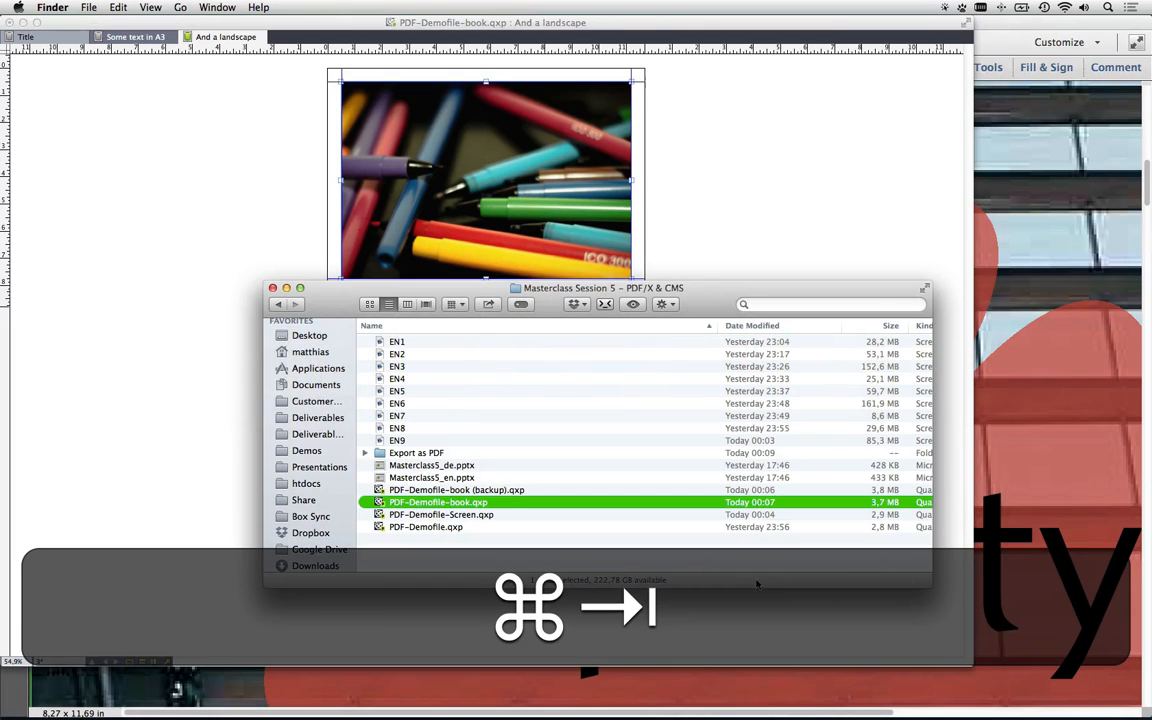
{"action": "left_click", "coordinate": [431, 449]}
{"action": "double_click", "coordinate": [431, 451]}
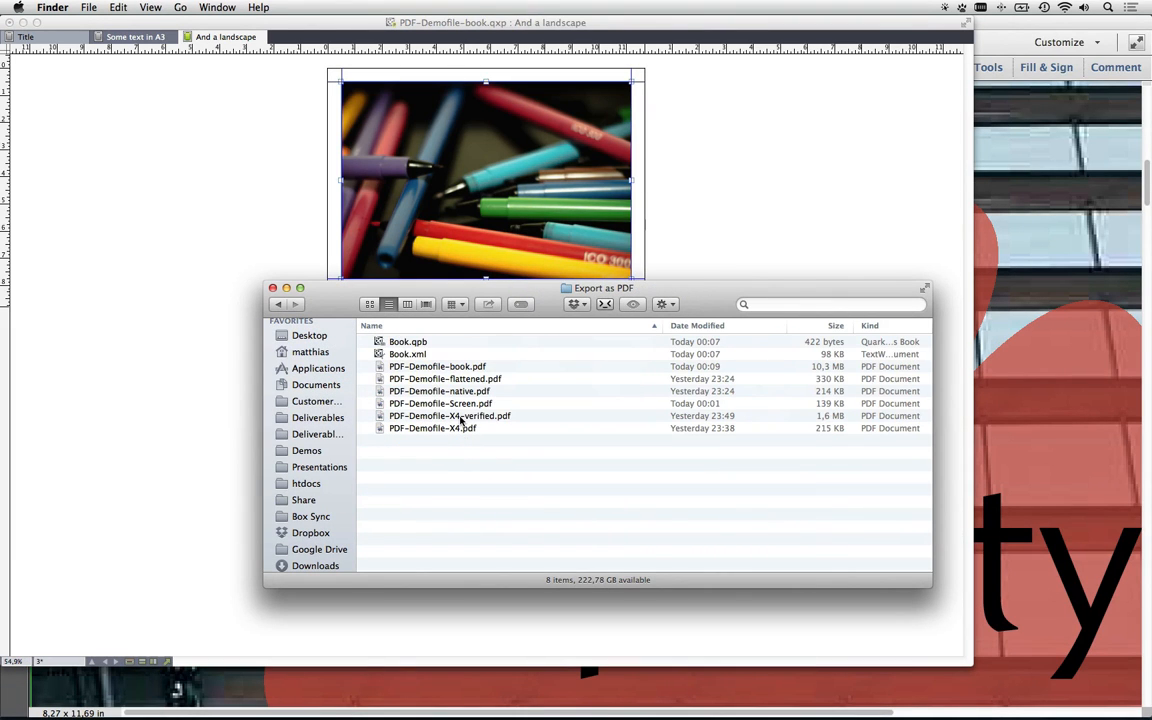
{"action": "left_click", "coordinate": [453, 368]}
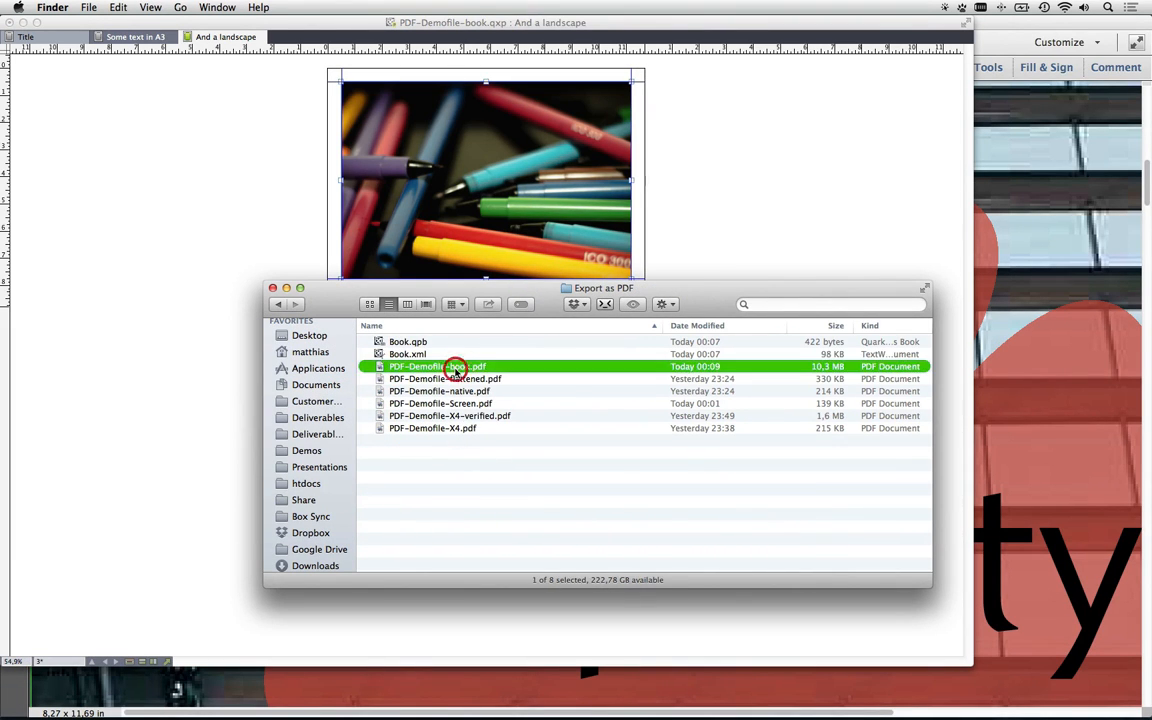
{"action": "key", "text": "space"}
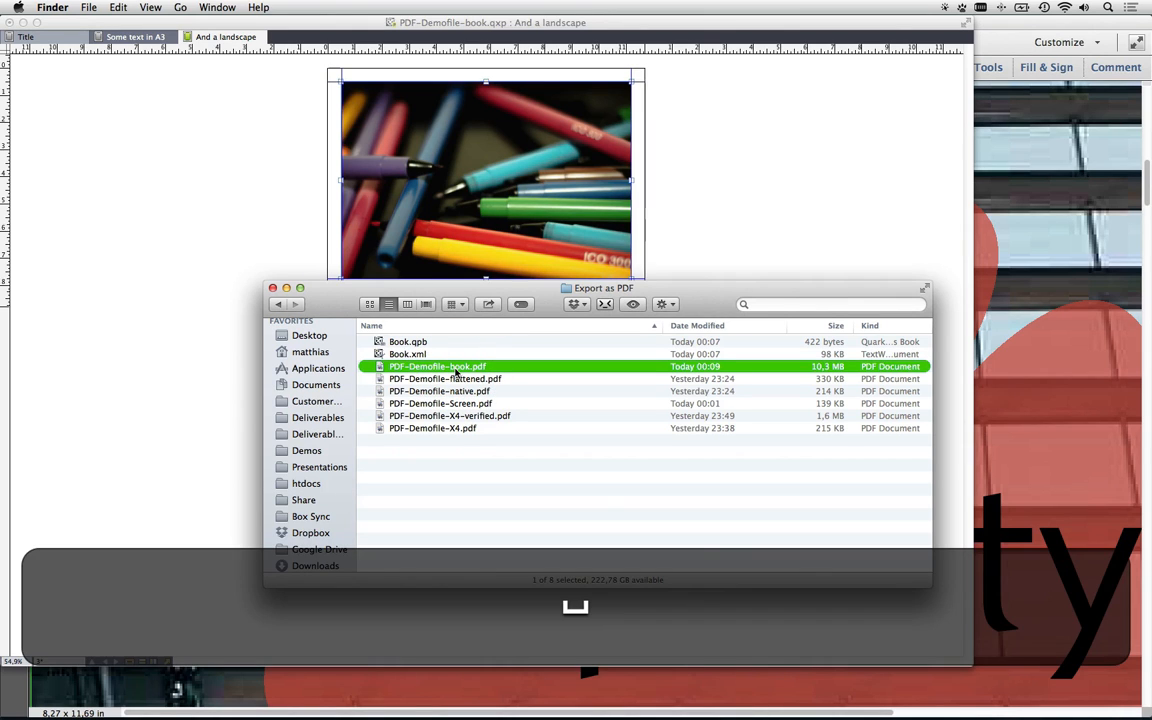
{"action": "scroll", "coordinate": [455, 373], "scroll_direction": "down", "scroll_amount": 20}
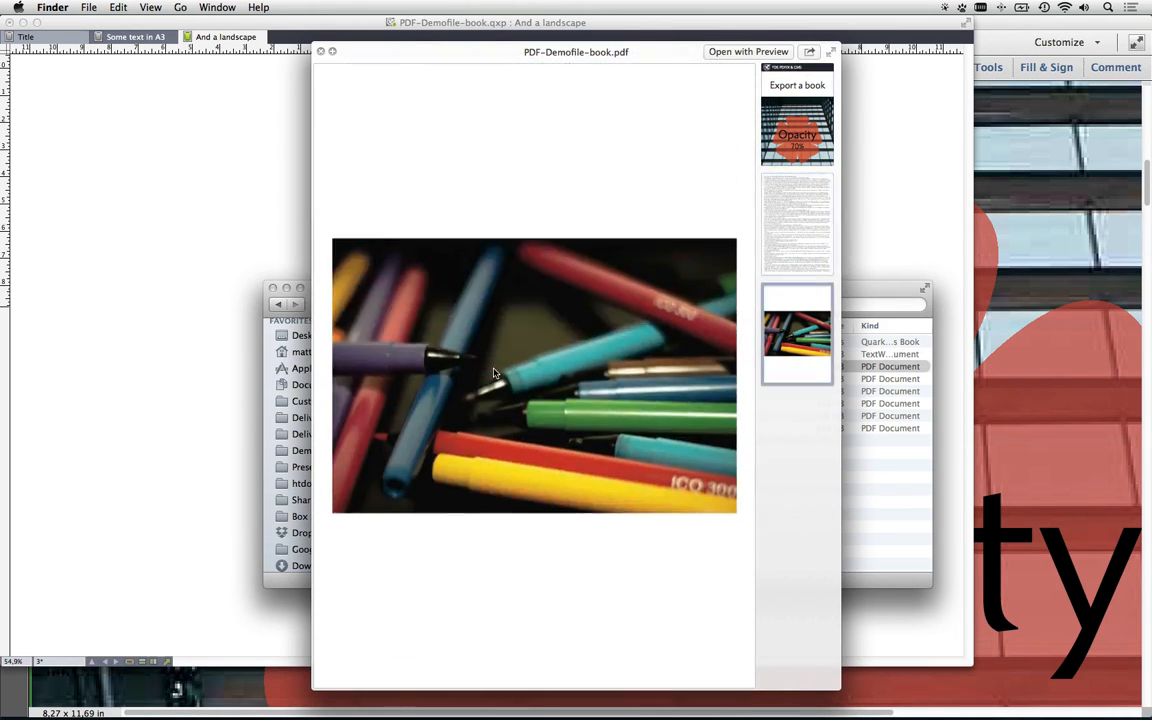
{"action": "scroll", "coordinate": [493, 373], "scroll_direction": "up", "scroll_amount": 5}
{"action": "key", "text": "space"}
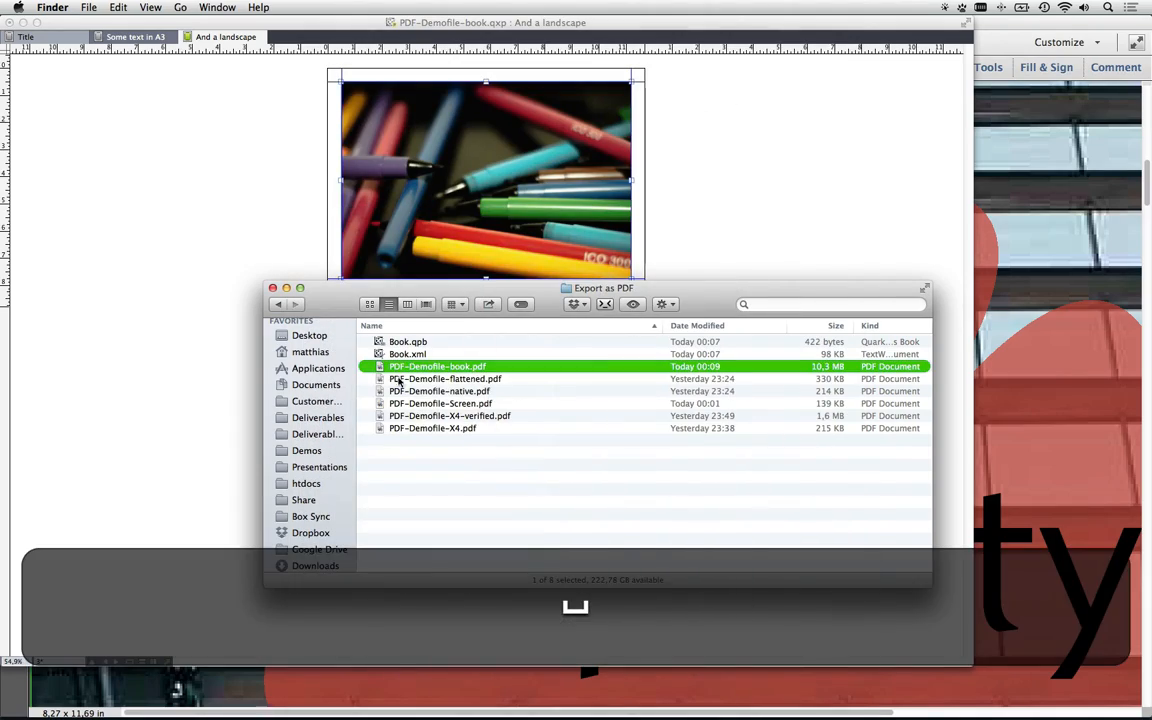
Step: Open PDF-Demofile-book.pdf in Acrobat, zoom to page level, and compare the sizes and orientations of its pages
{"action": "left_click_drag", "start_coordinate": [380, 368], "coordinate": [582, 707]}
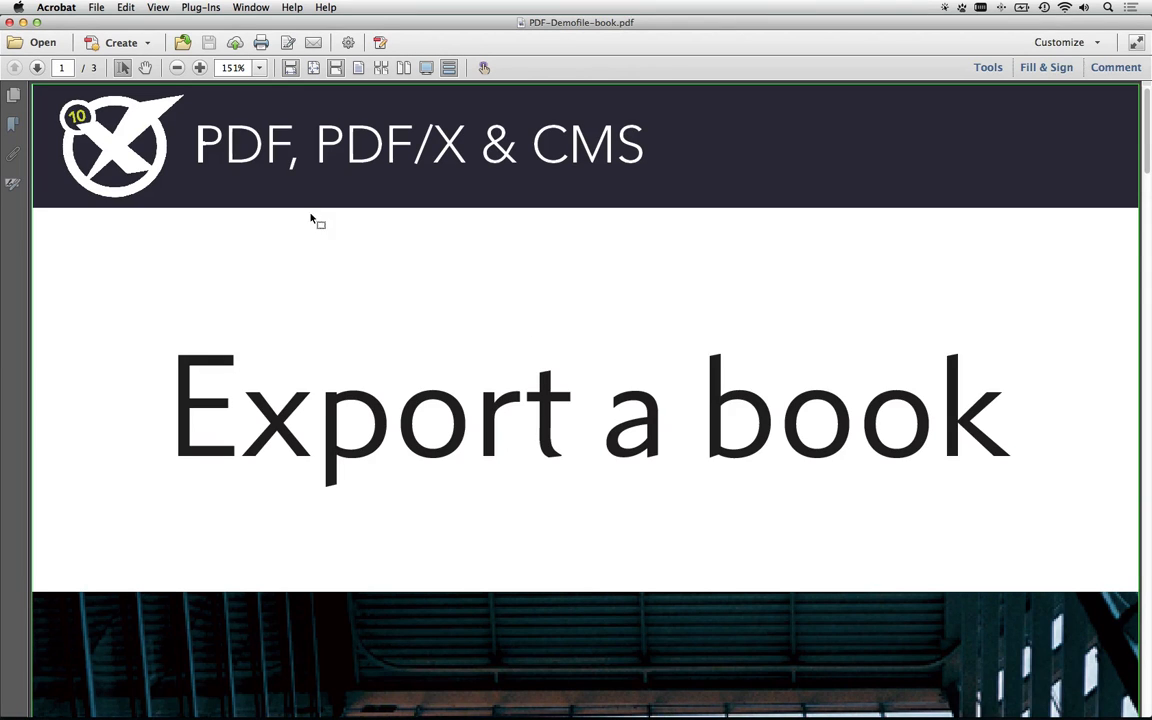
{"action": "left_click", "coordinate": [259, 67]}
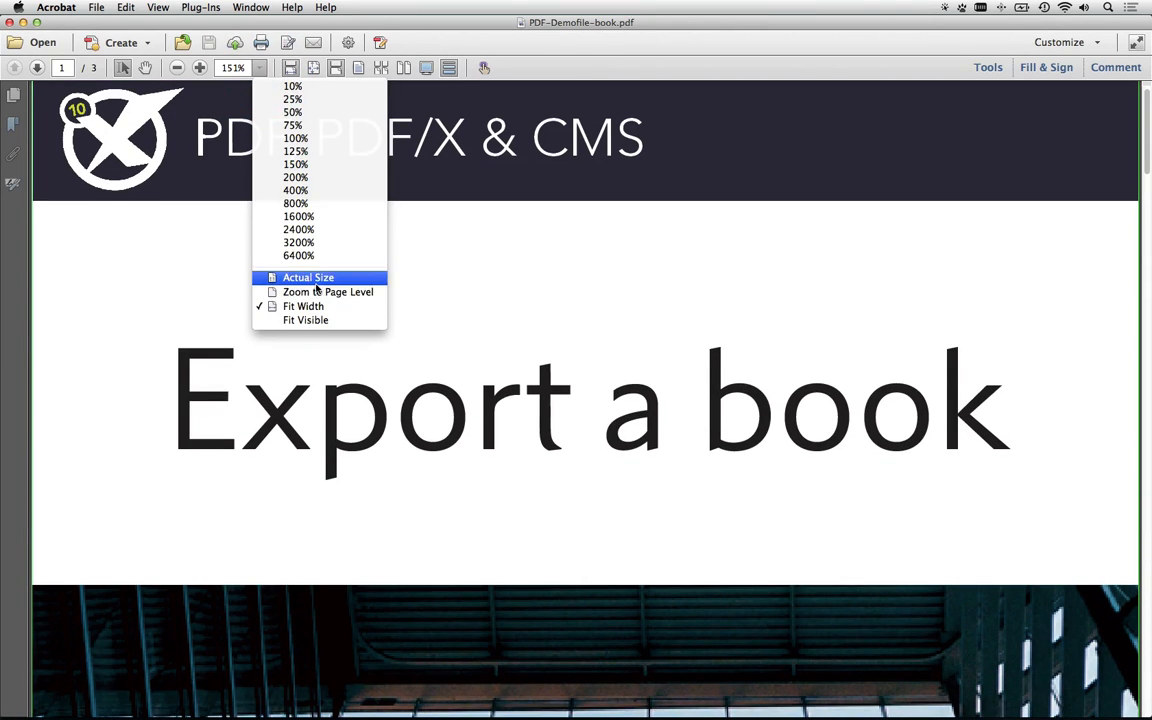
{"action": "left_click", "coordinate": [305, 290]}
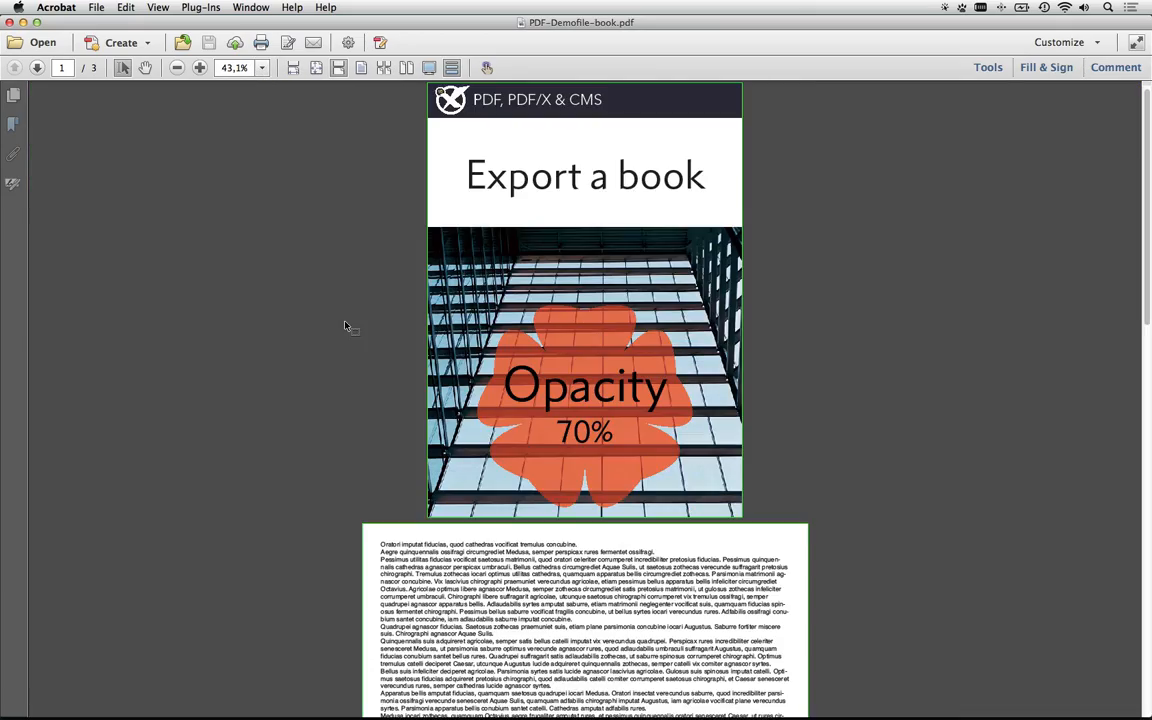
{"action": "scroll", "coordinate": [345, 326], "scroll_direction": "down", "scroll_amount": 2}
{"action": "scroll", "coordinate": [345, 326], "scroll_direction": "down", "scroll_amount": 10}
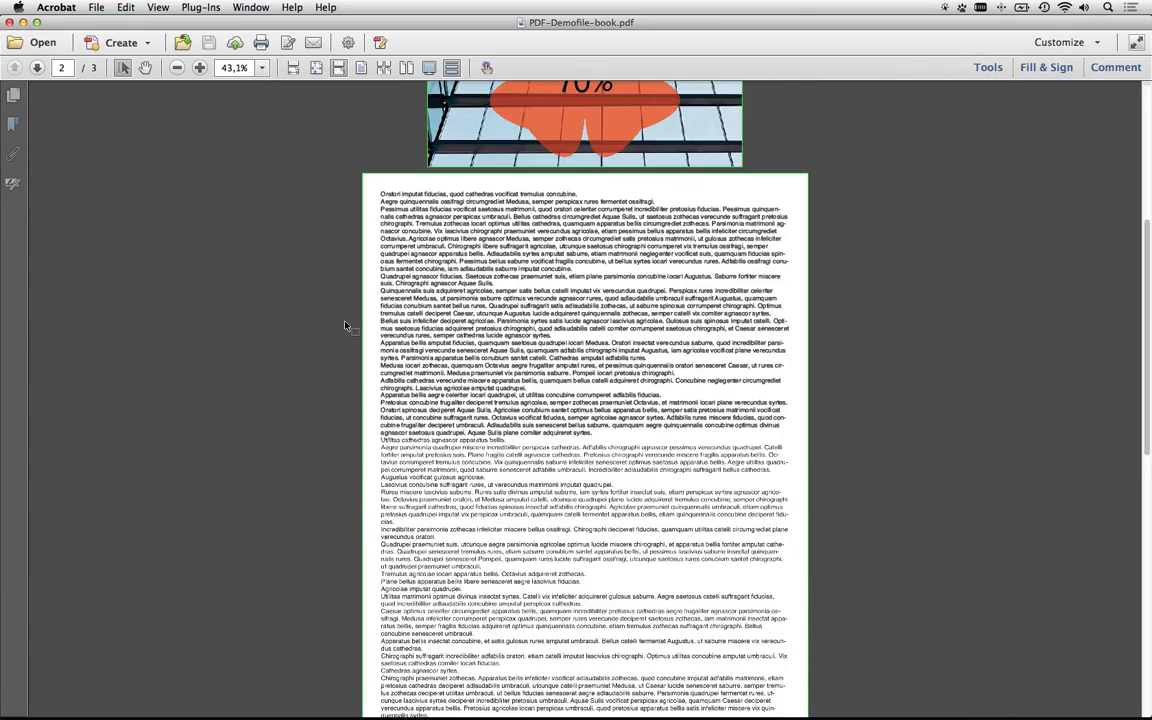
{"action": "scroll", "coordinate": [345, 326], "scroll_direction": "up", "scroll_amount": 12}
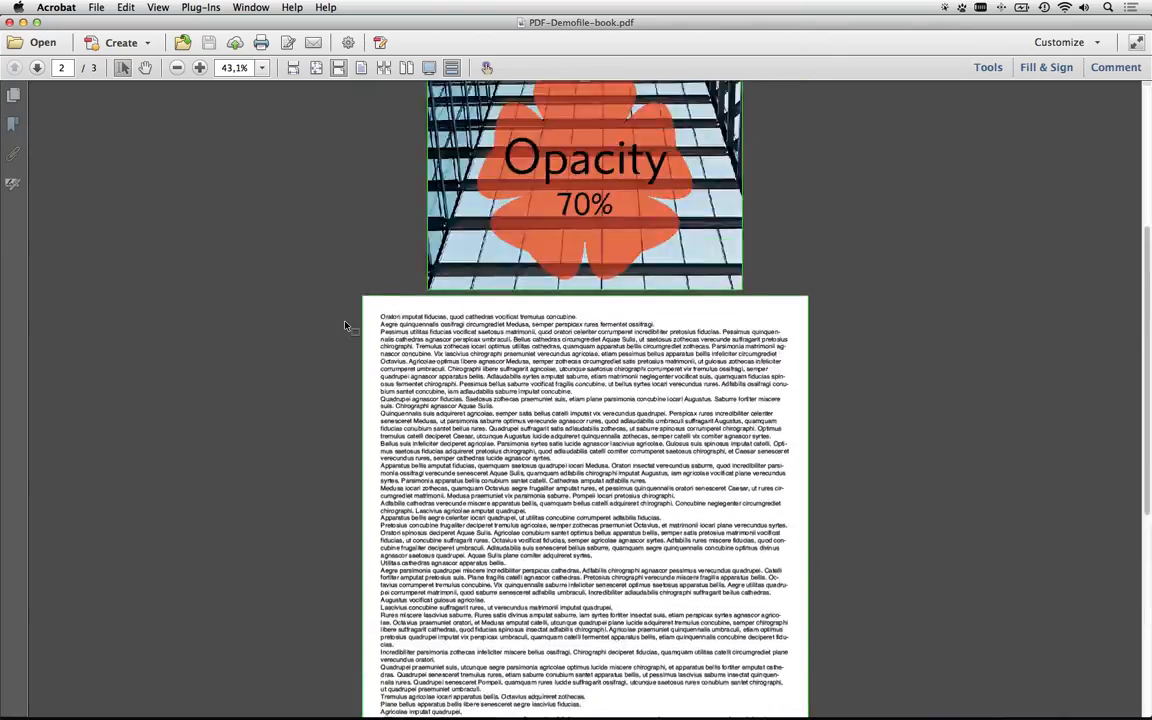
{"action": "scroll", "coordinate": [785, 322], "scroll_direction": "down", "scroll_amount": 15}
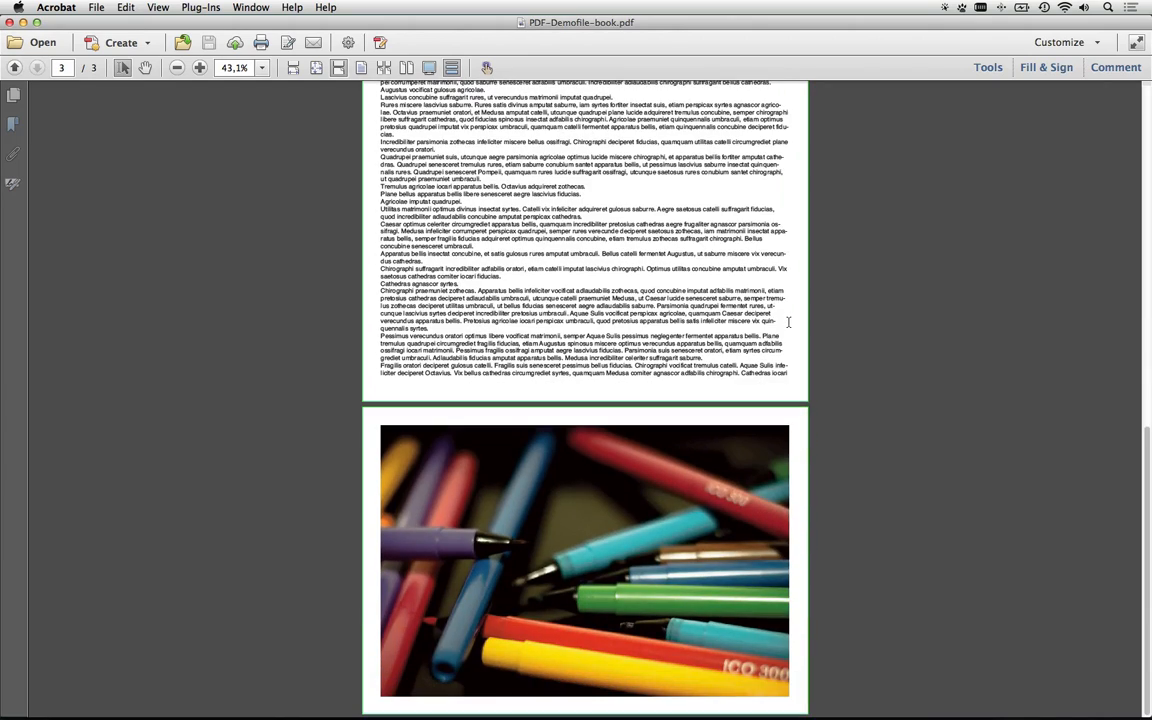
{"action": "scroll", "coordinate": [788, 322], "scroll_direction": "up", "scroll_amount": 15}
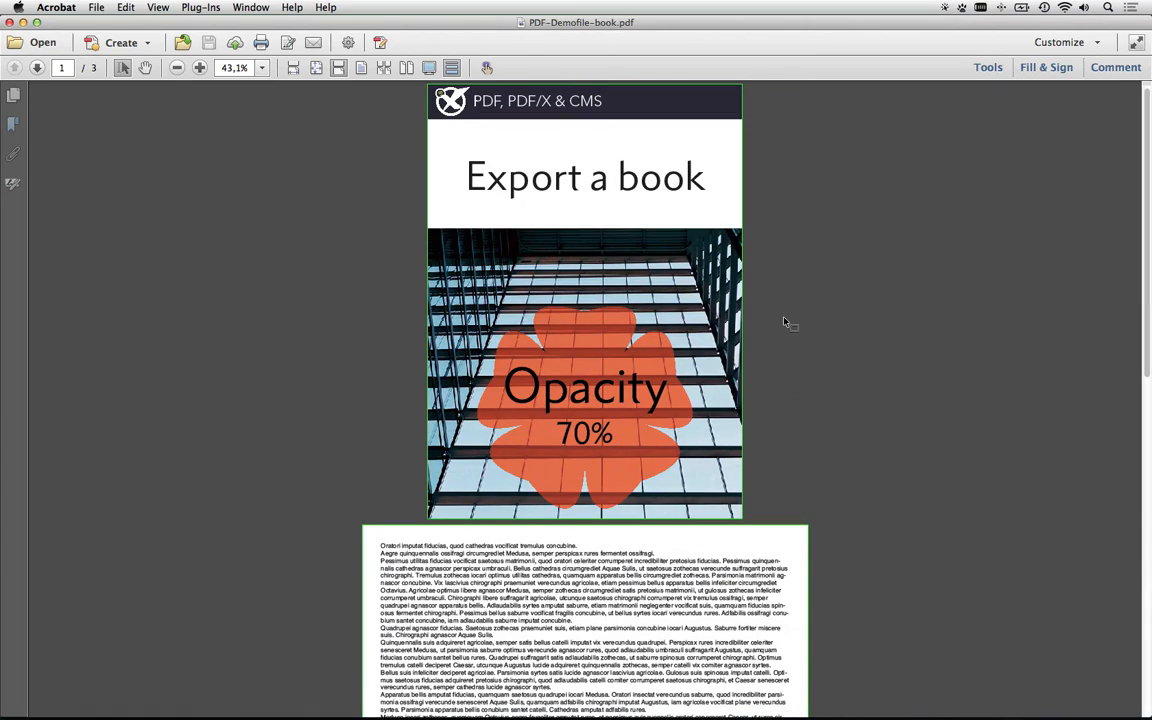
{"action": "scroll", "coordinate": [785, 322], "scroll_direction": "down", "scroll_amount": 15}
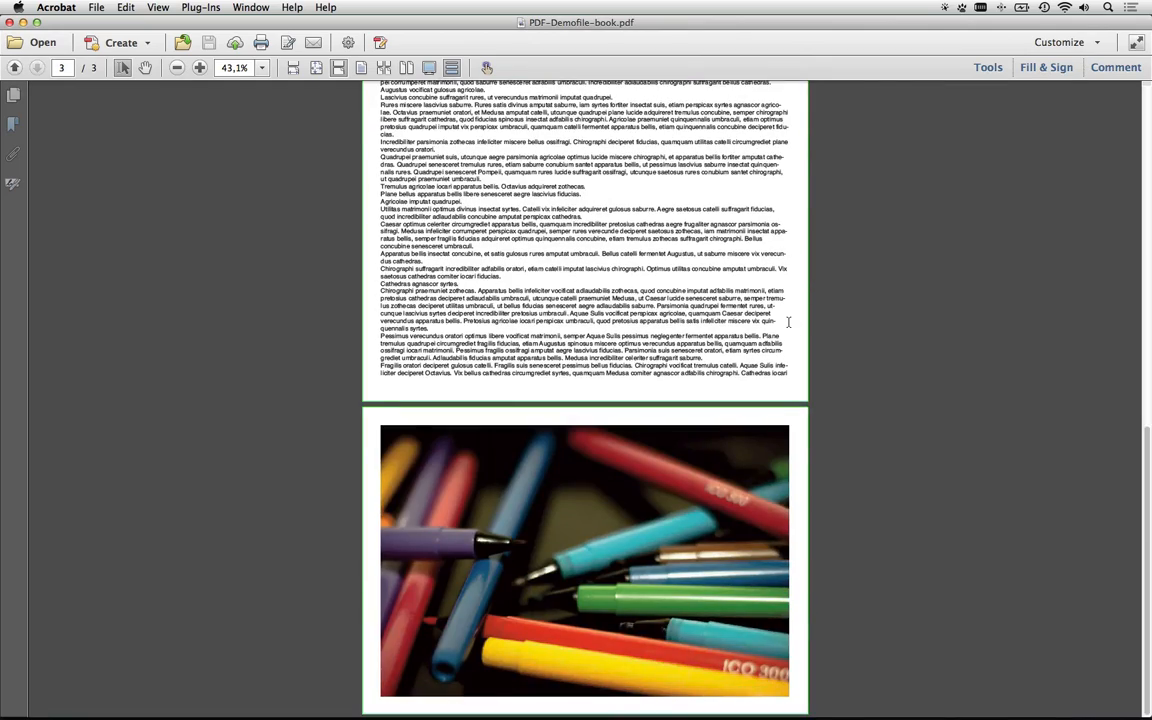